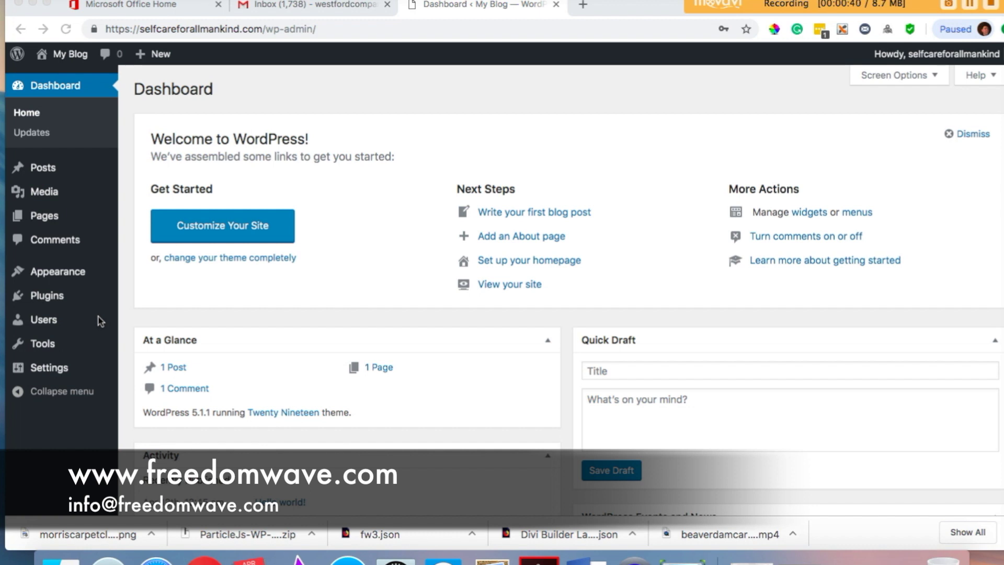
# - Open the form for uploading a new theme to the site as a .zip file
pyautogui.scroll(-1, 99, 316)
pyautogui.scroll(1, 99, 316)
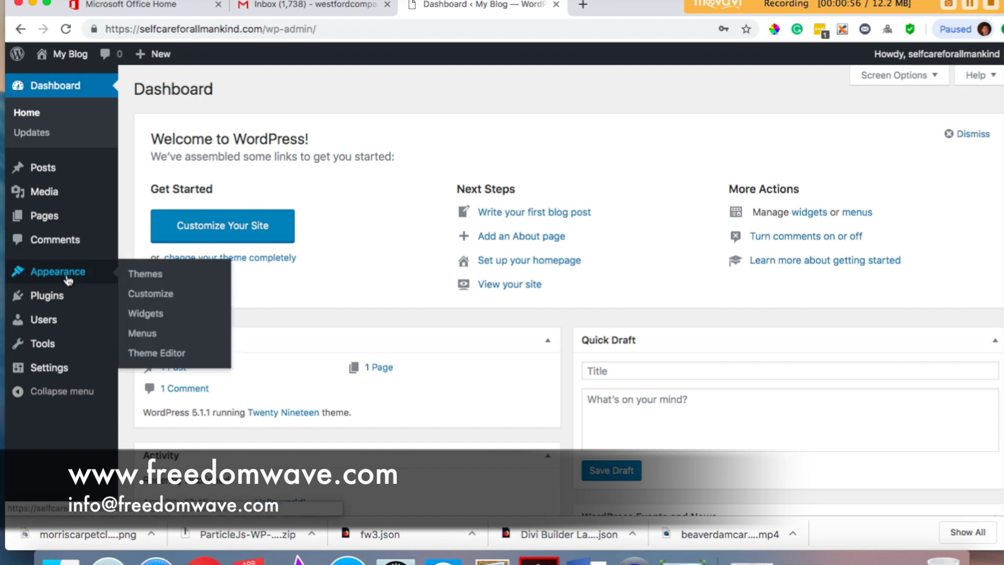
pyautogui.click(152, 276)
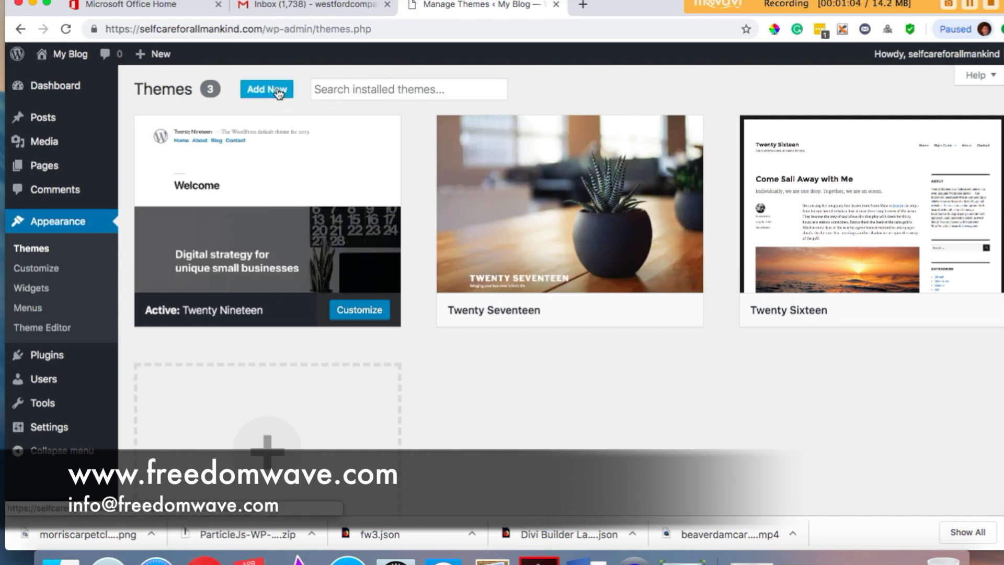
pyautogui.click(279, 92)
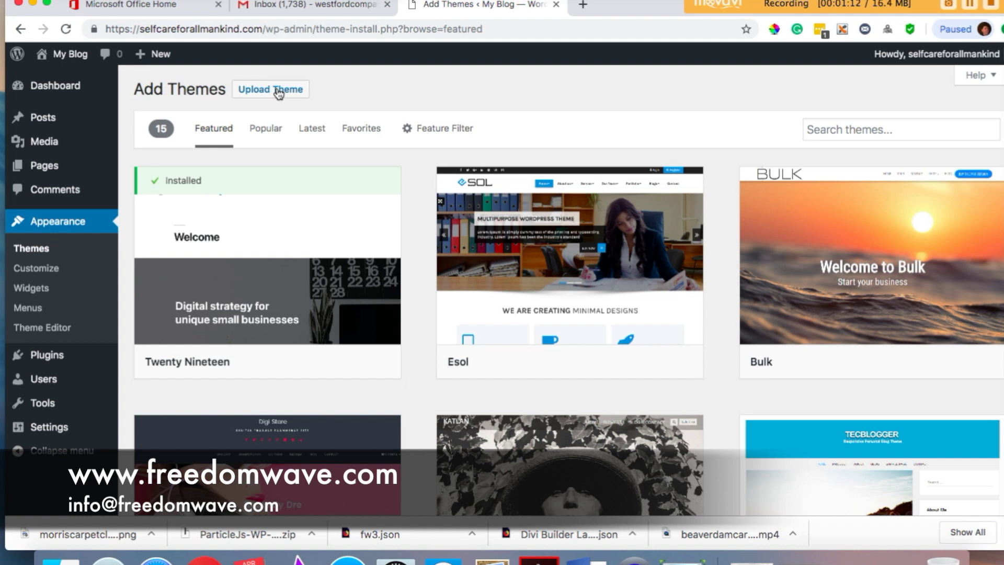
pyautogui.click(278, 91)
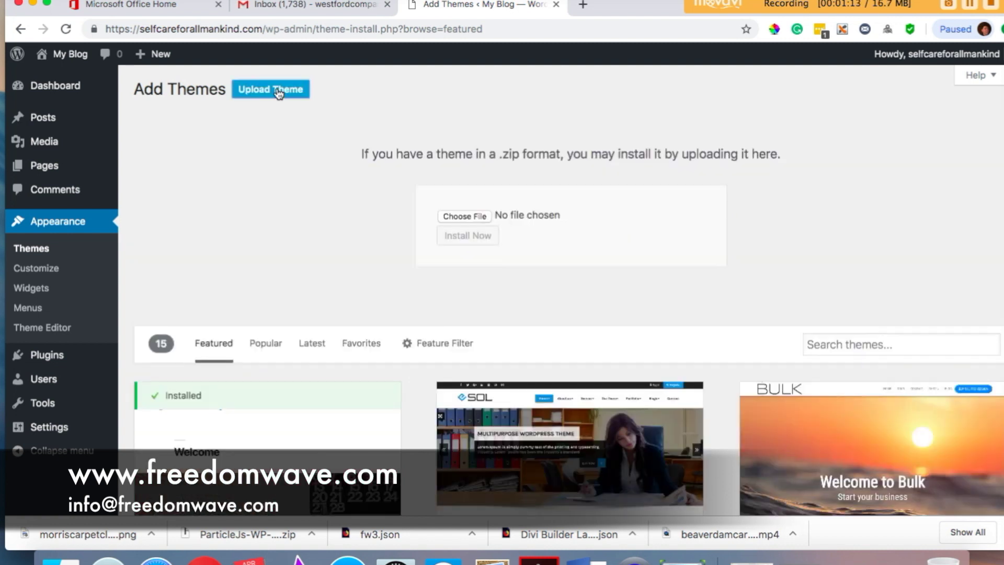
# - Choose Divi.zip from the Desktop as the theme file to upload
pyautogui.click(477, 217)
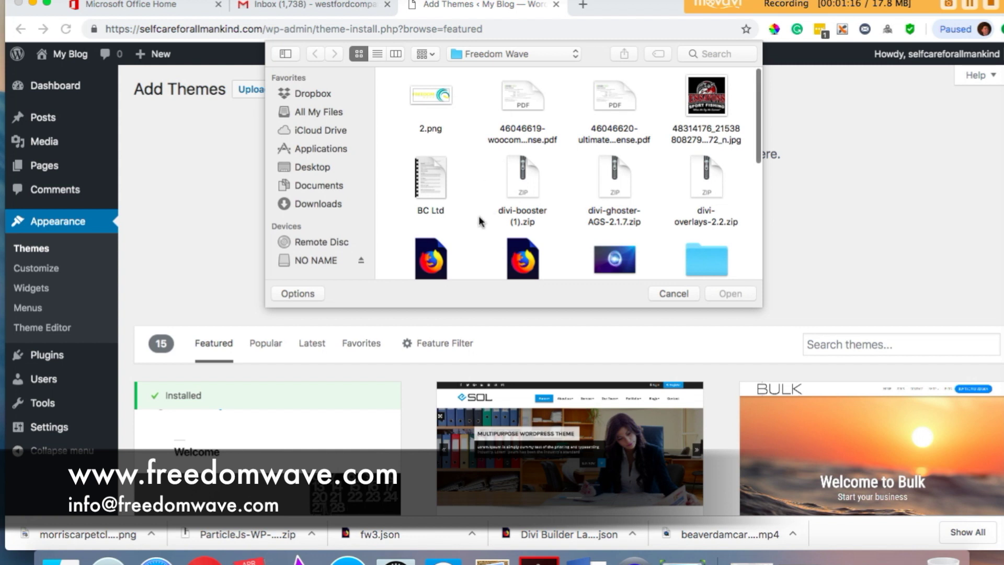
pyautogui.click(305, 168)
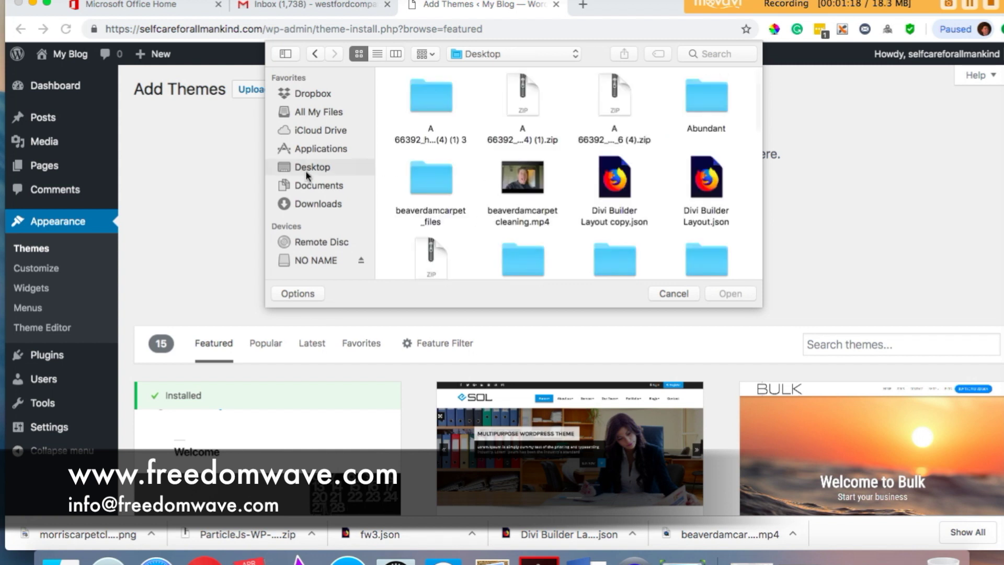
pyautogui.scroll(-2, 579, 226)
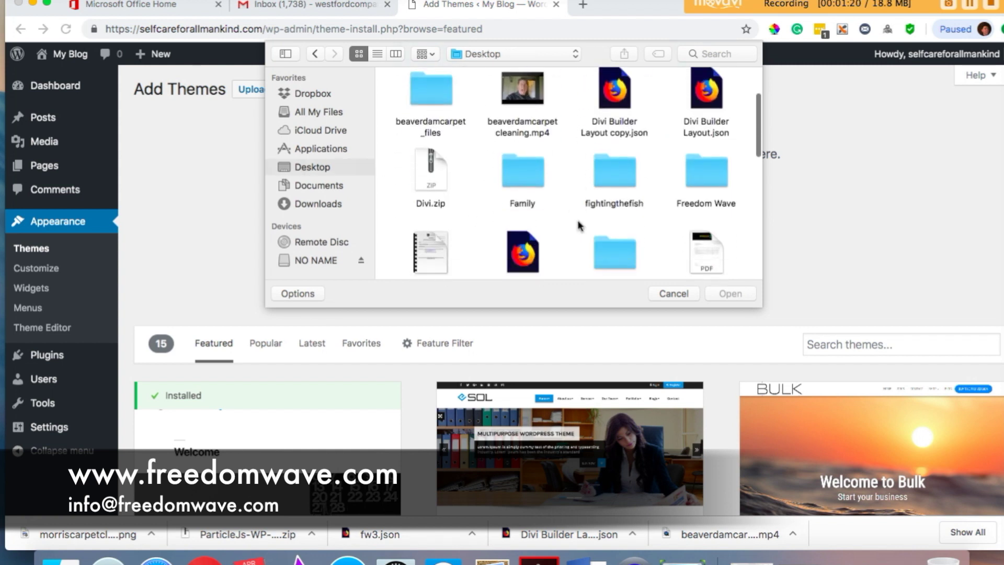
pyautogui.click(430, 178)
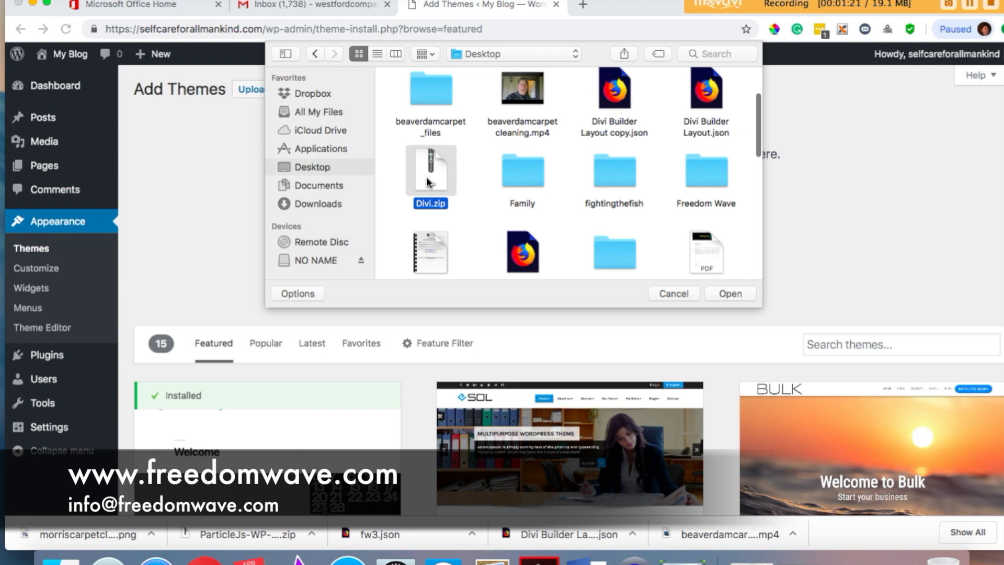
pyautogui.click(746, 294)
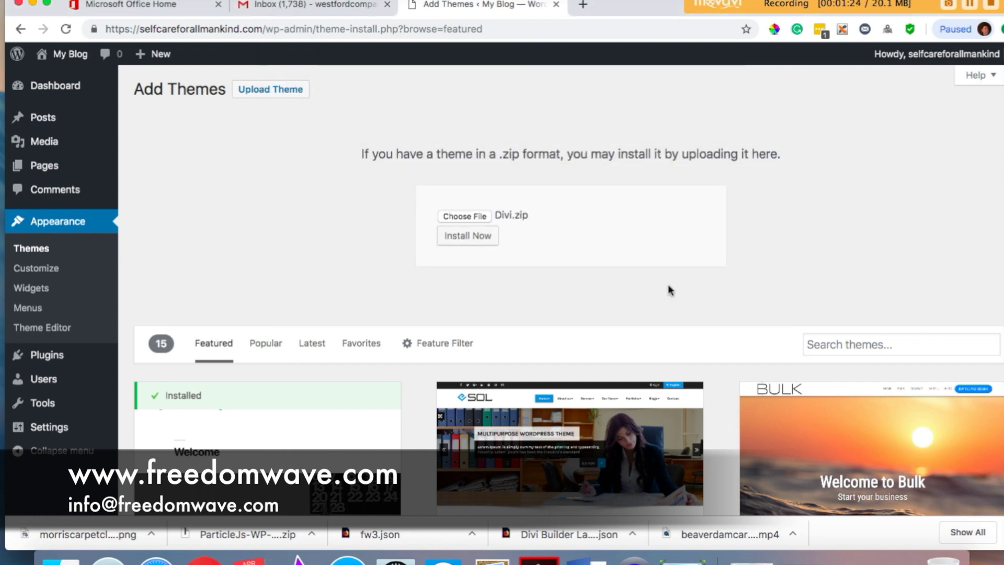
# - Install the uploaded Divi theme and activate it on the site
pyautogui.click(479, 235)
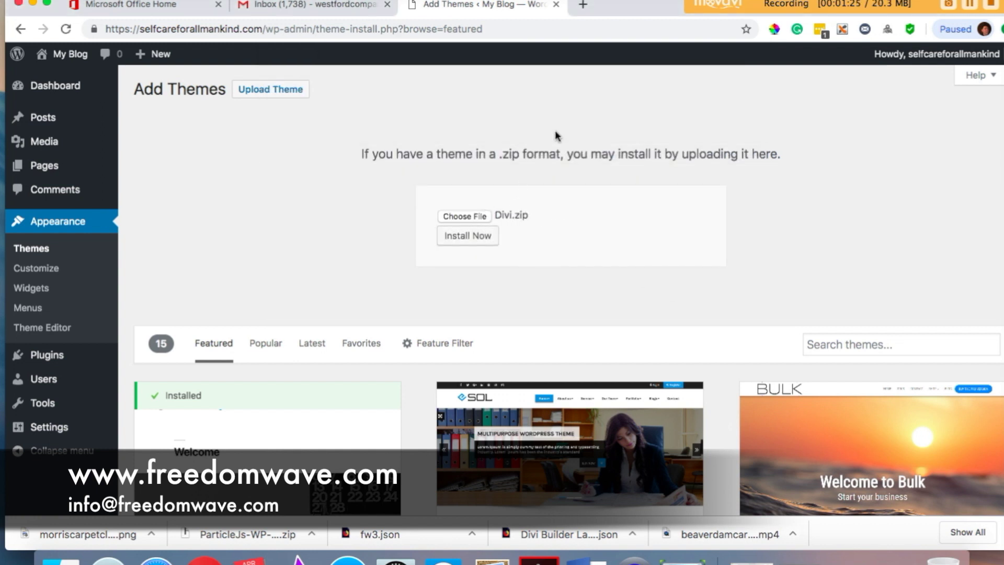
pyautogui.click(485, 237)
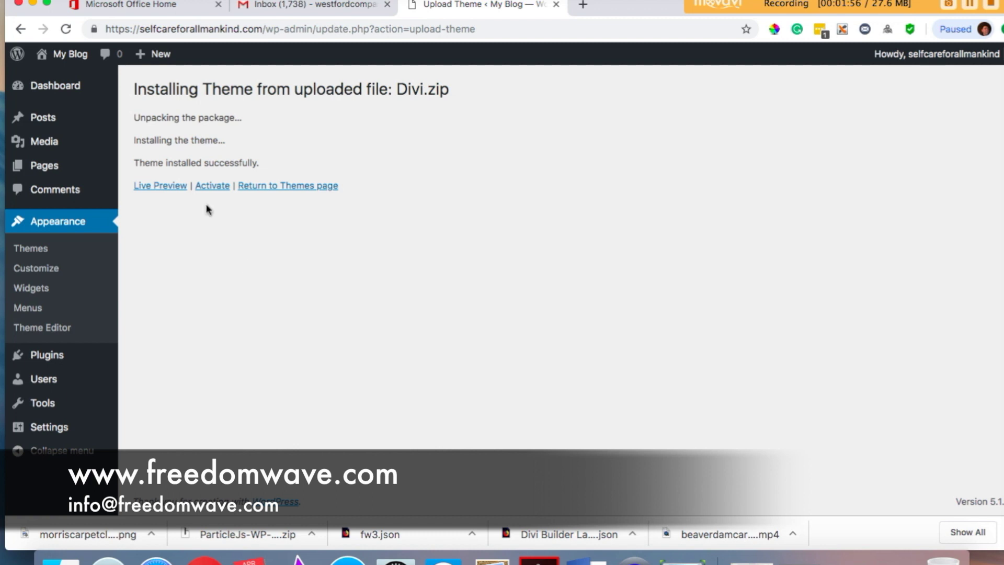
pyautogui.click(214, 189)
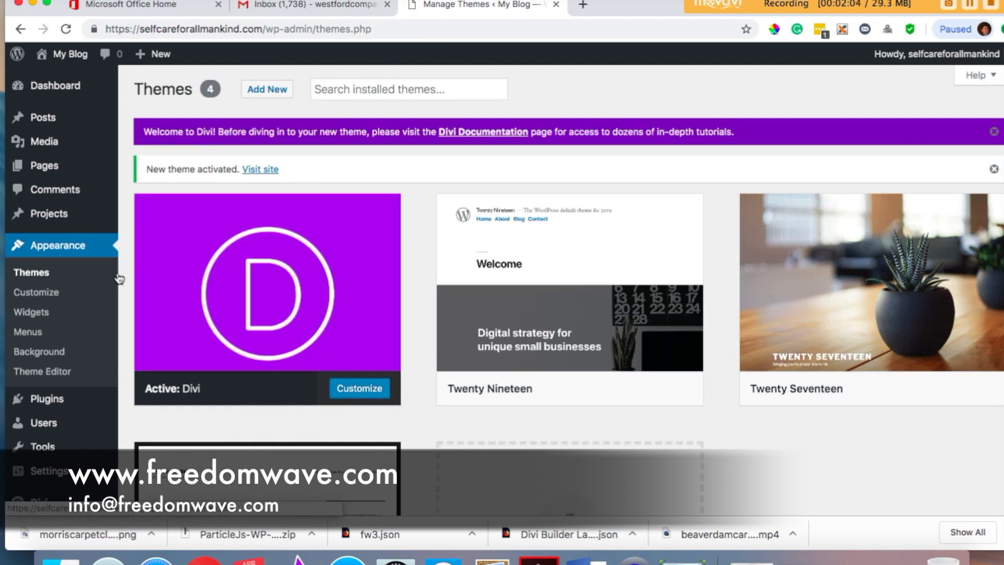
# - View the site's front page in a new browser tab, and return to the theme management page
pyautogui.scroll(-2, 120, 278)
pyautogui.scroll(-3, 119, 278)
pyautogui.scroll(5, 120, 278)
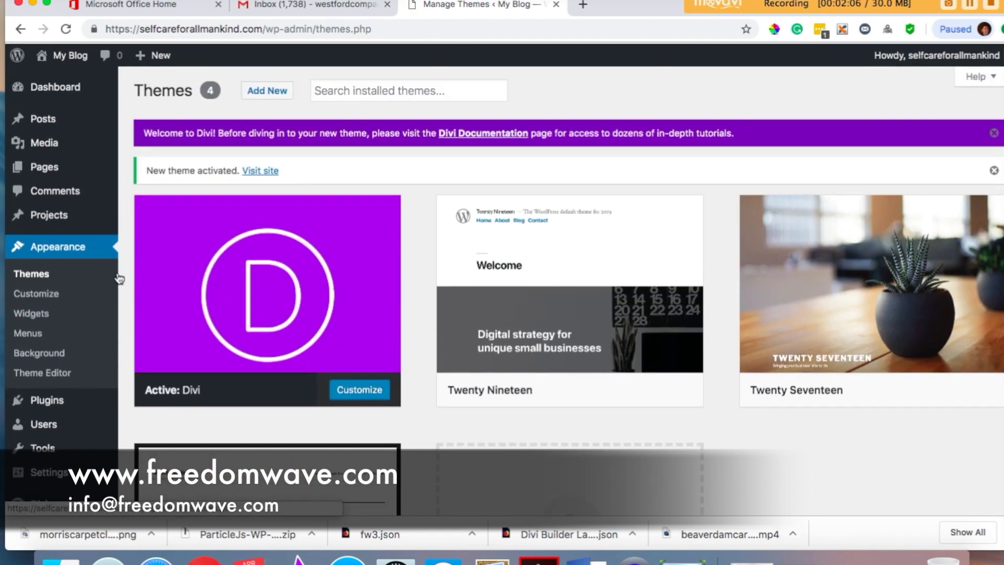
pyautogui.scroll(-1, 119, 278)
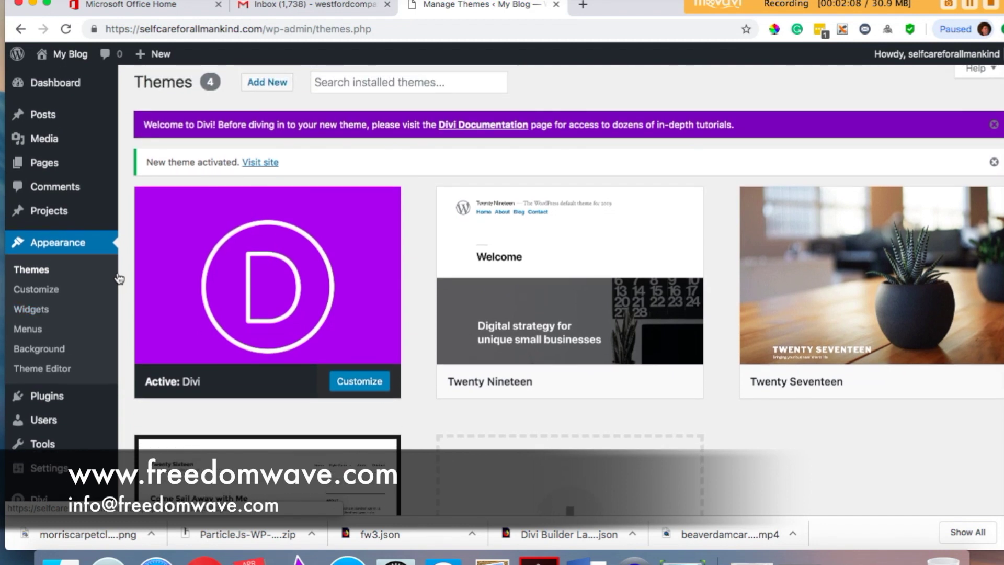
pyautogui.scroll(-2, 119, 278)
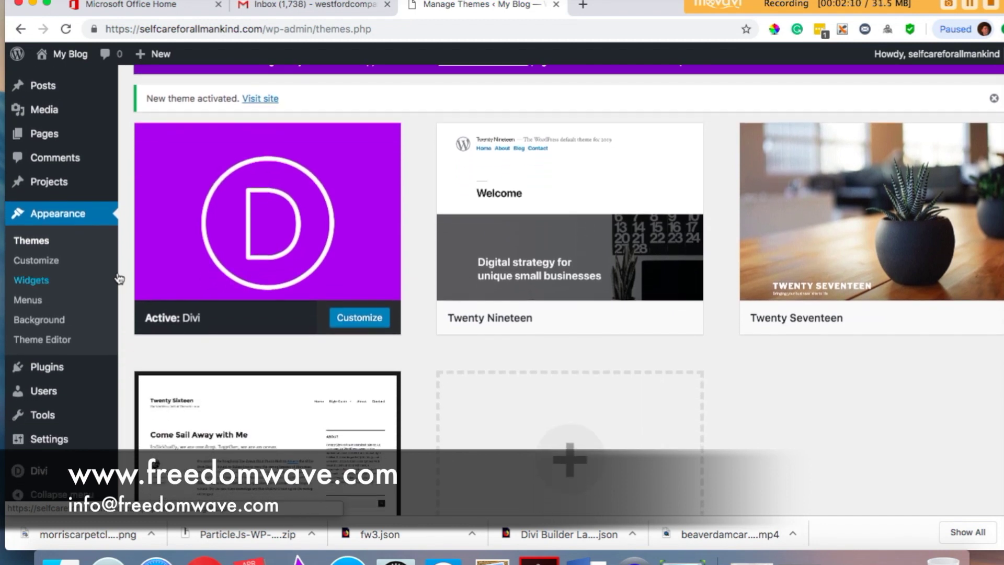
pyautogui.scroll(2, 120, 278)
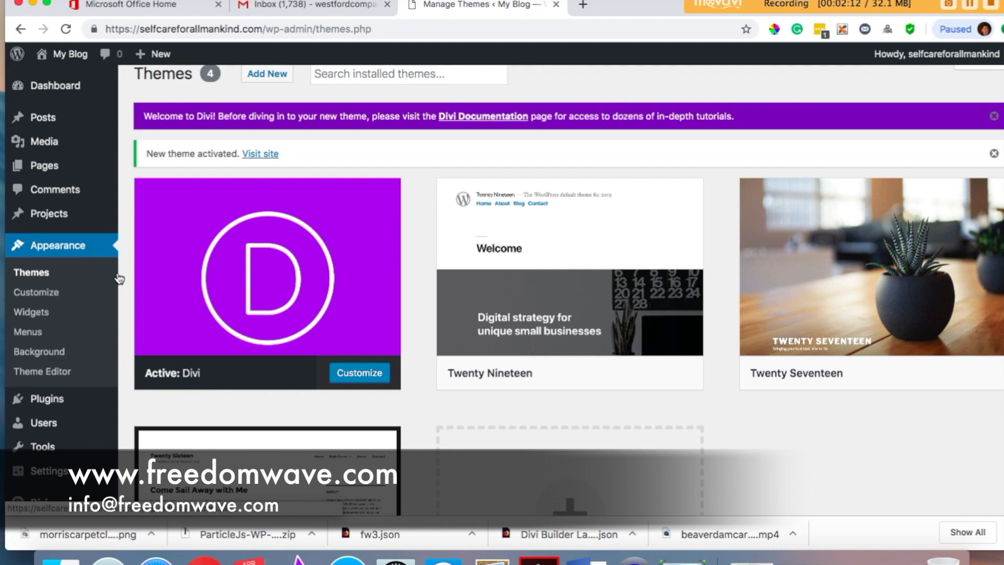
pyautogui.scroll(1, 119, 278)
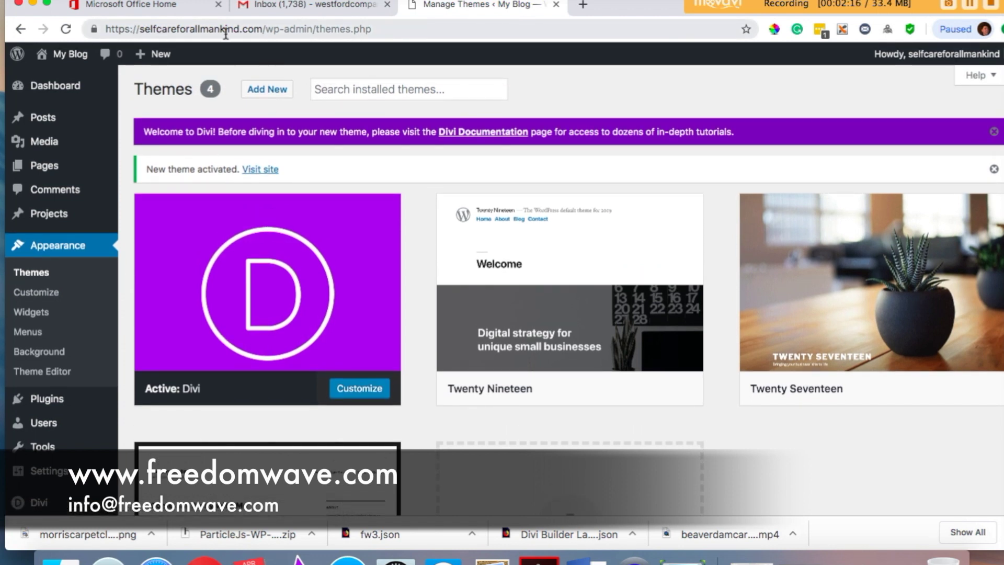
pyautogui.click(583, 5)
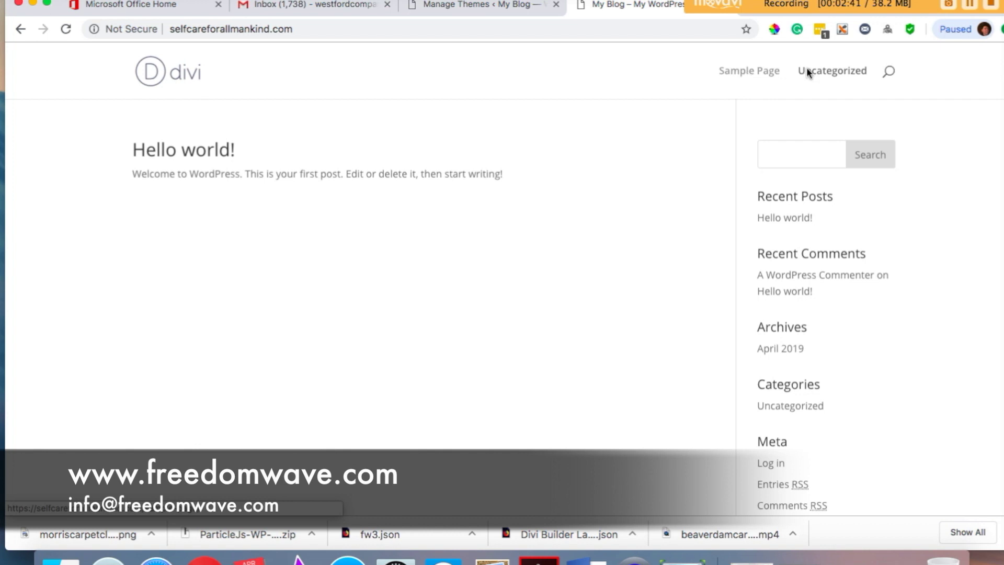
pyautogui.click(531, 14)
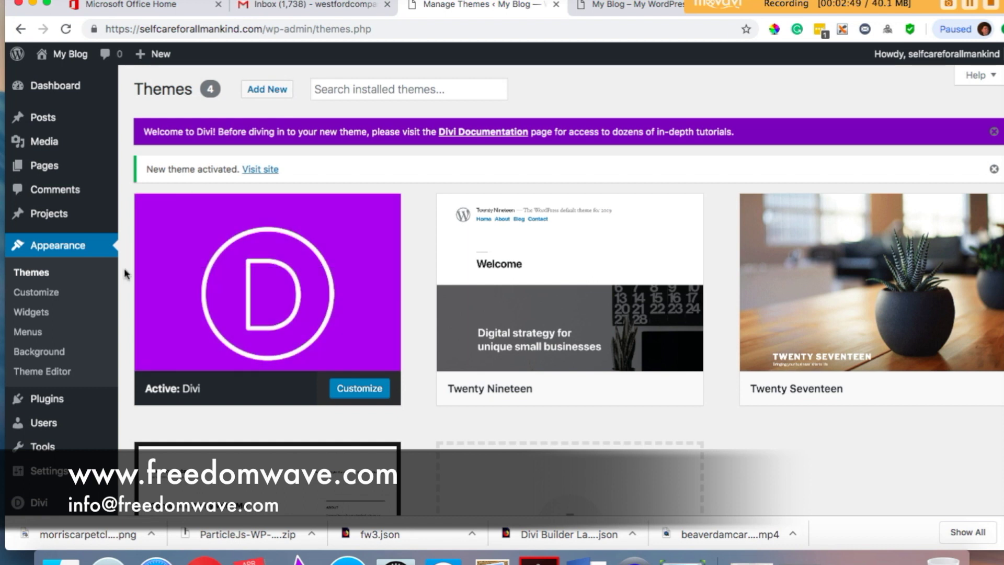
# - Open the editor for a new page
pyautogui.moveTo(55, 165)
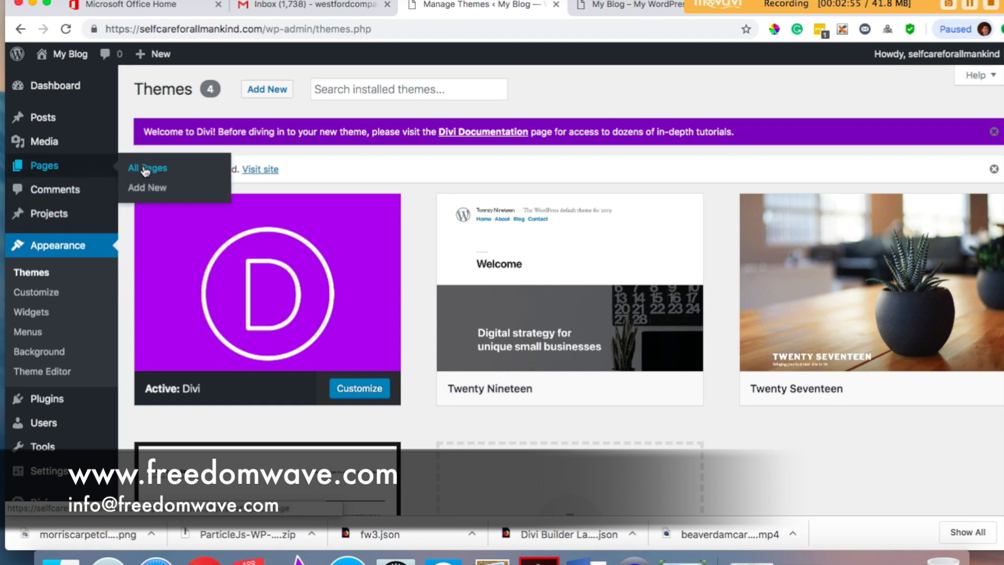
pyautogui.click(155, 193)
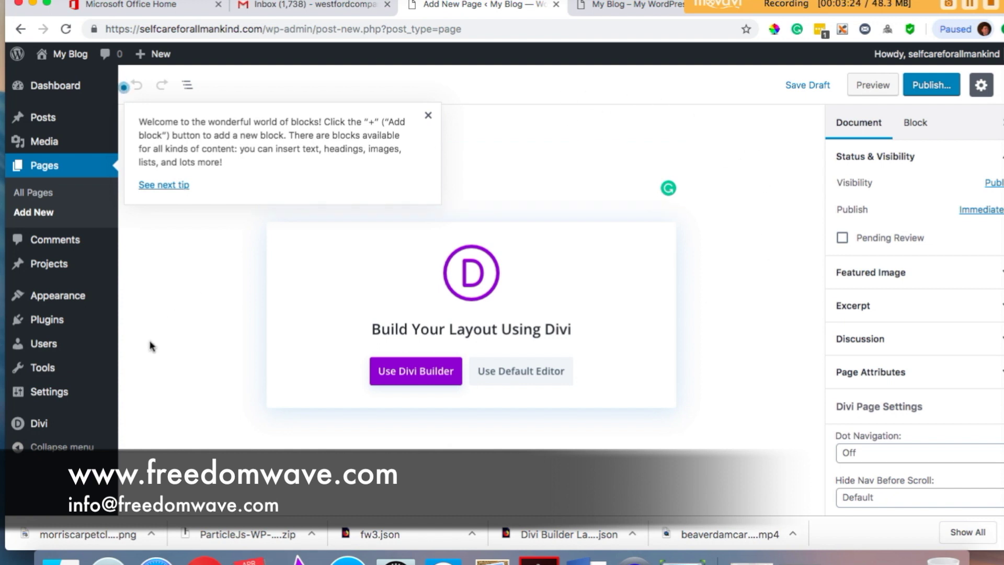
# - Enable the Classic Editor in the advanced Builder settings of the Divi theme options, and save the changes
pyautogui.moveTo(74, 429)
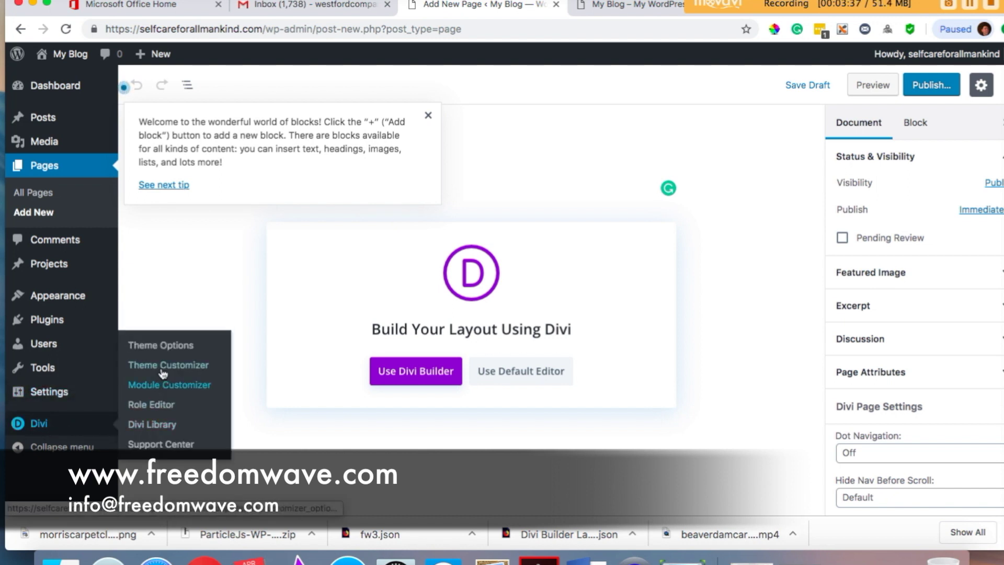
pyautogui.click(168, 349)
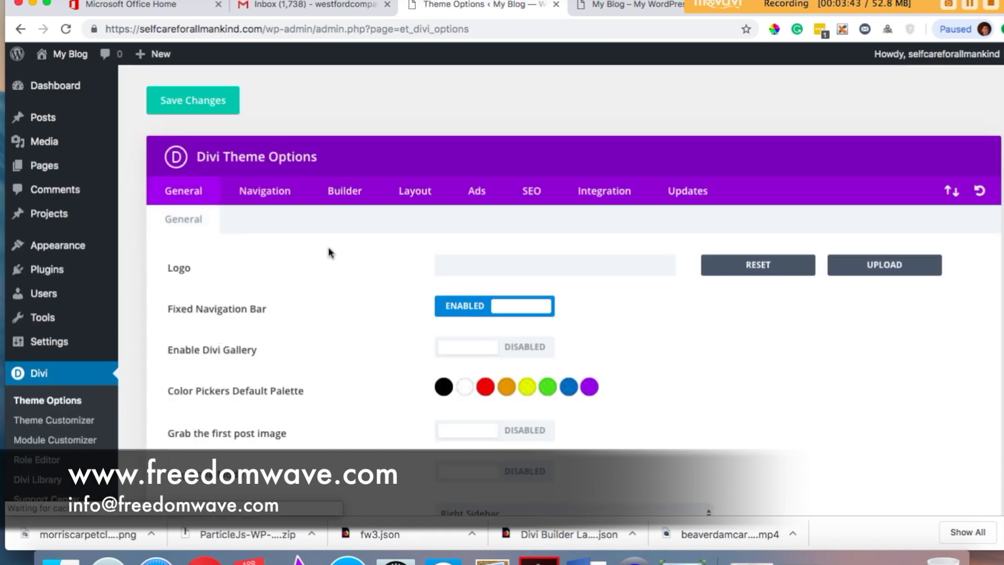
pyautogui.click(353, 198)
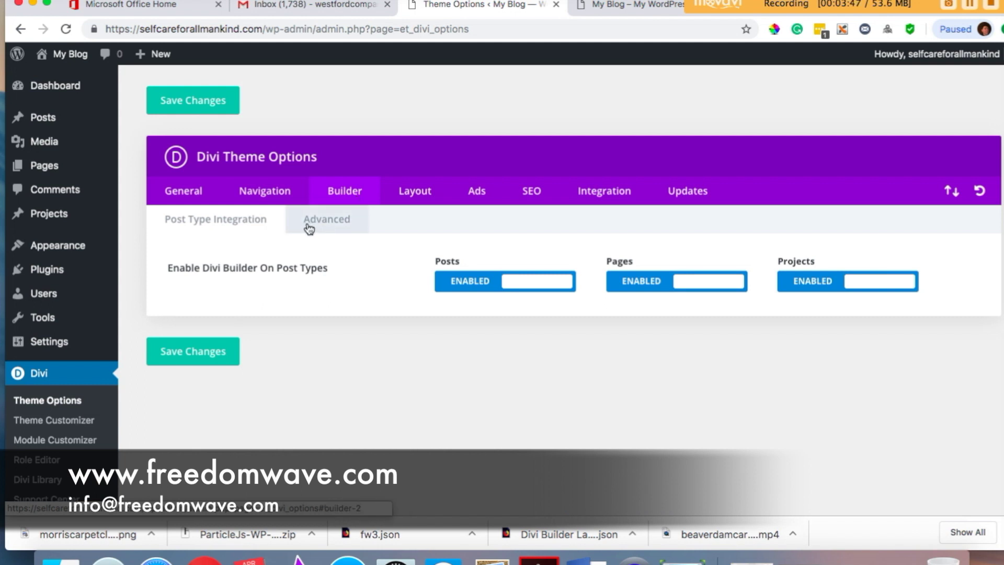
pyautogui.click(328, 226)
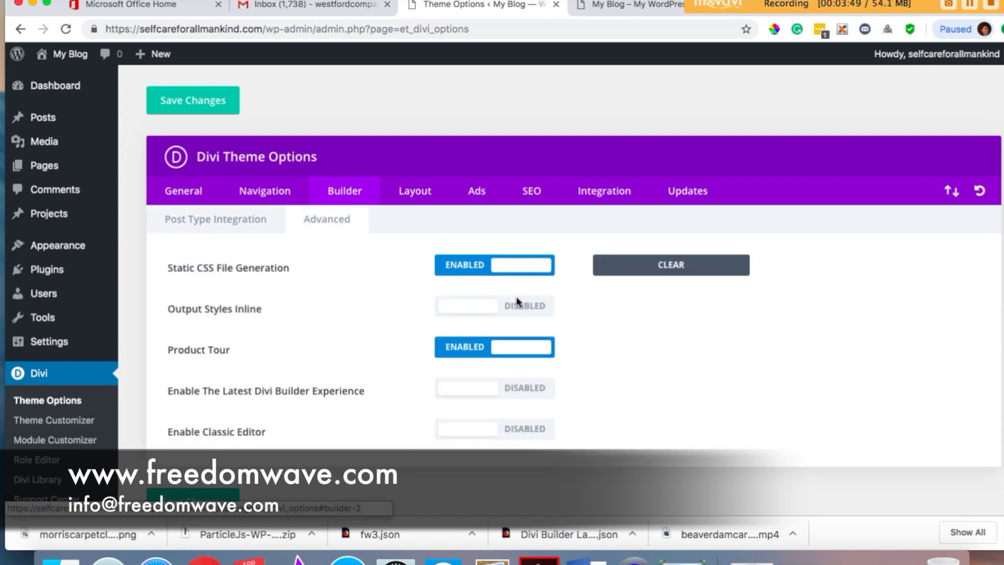
pyautogui.scroll(-2, 371, 403)
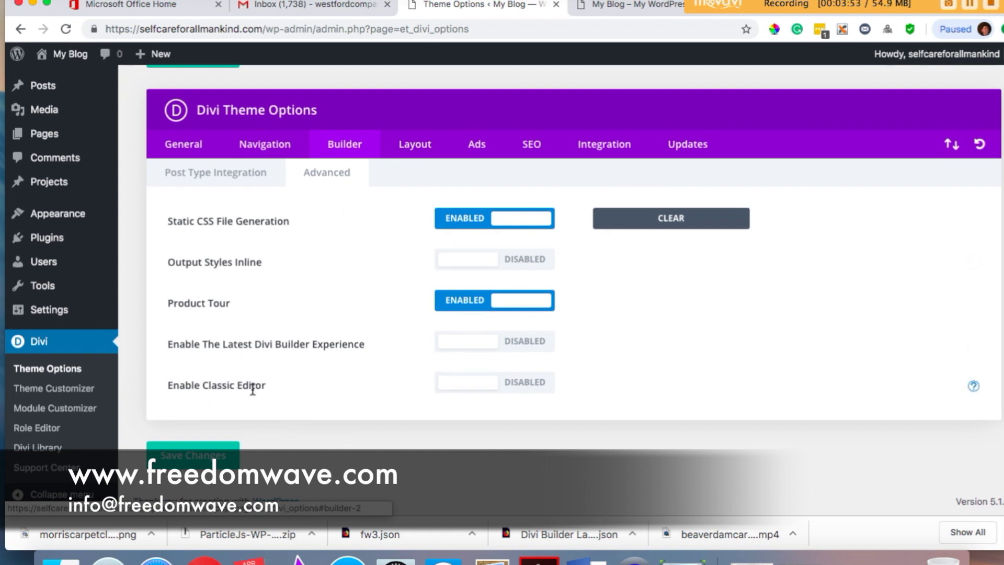
pyautogui.click(490, 387)
pyautogui.click(209, 453)
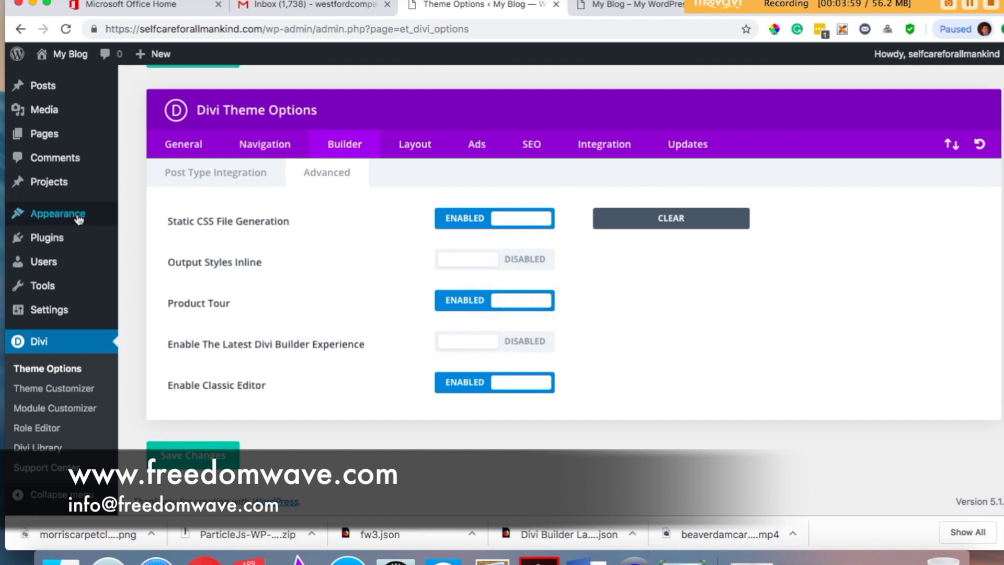
# - Add a new page titled "Home" and switch it to the Divi Builder
pyautogui.moveTo(78, 219)
pyautogui.scroll(1, 78, 219)
pyautogui.moveTo(45, 175)
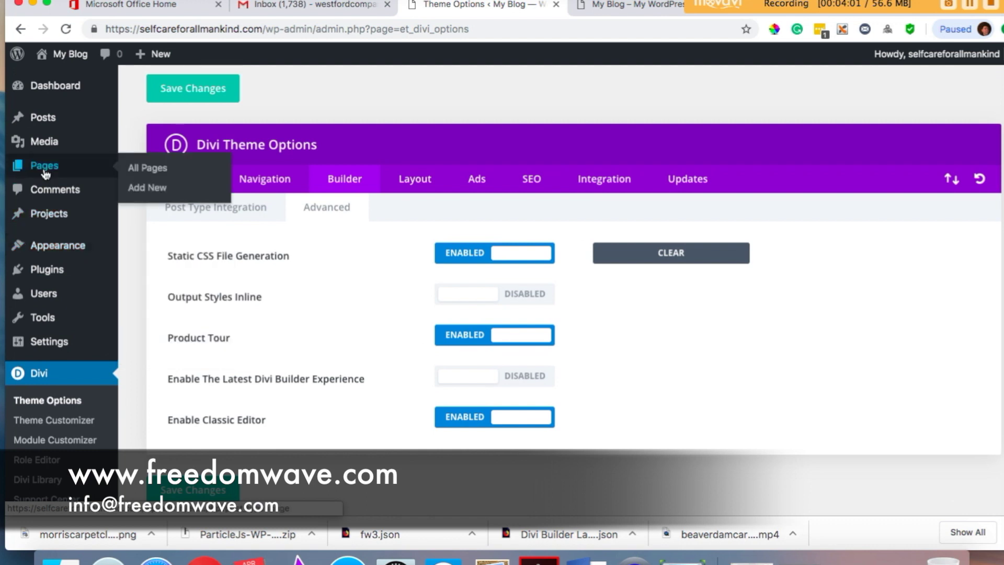
pyautogui.click(151, 174)
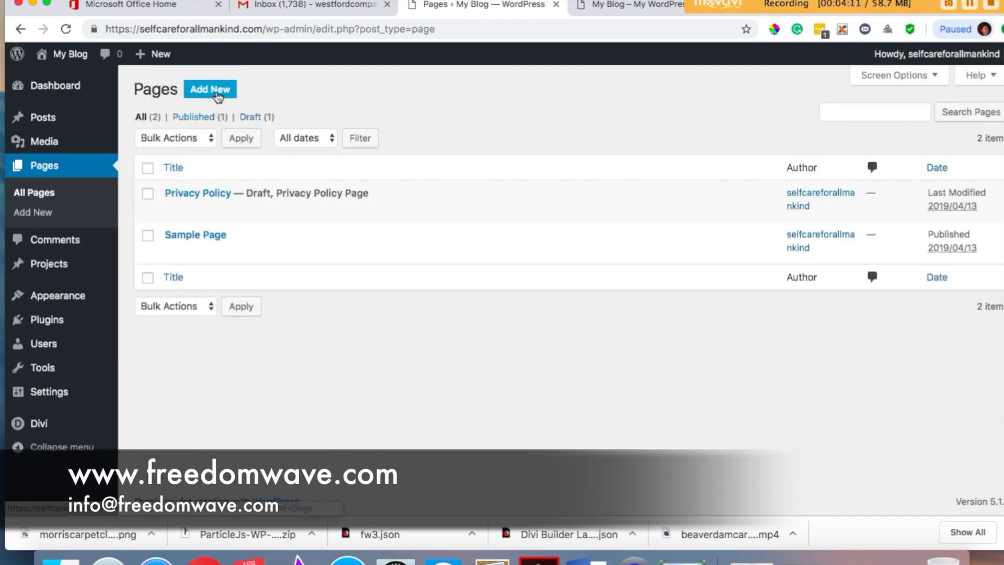
pyautogui.click(216, 99)
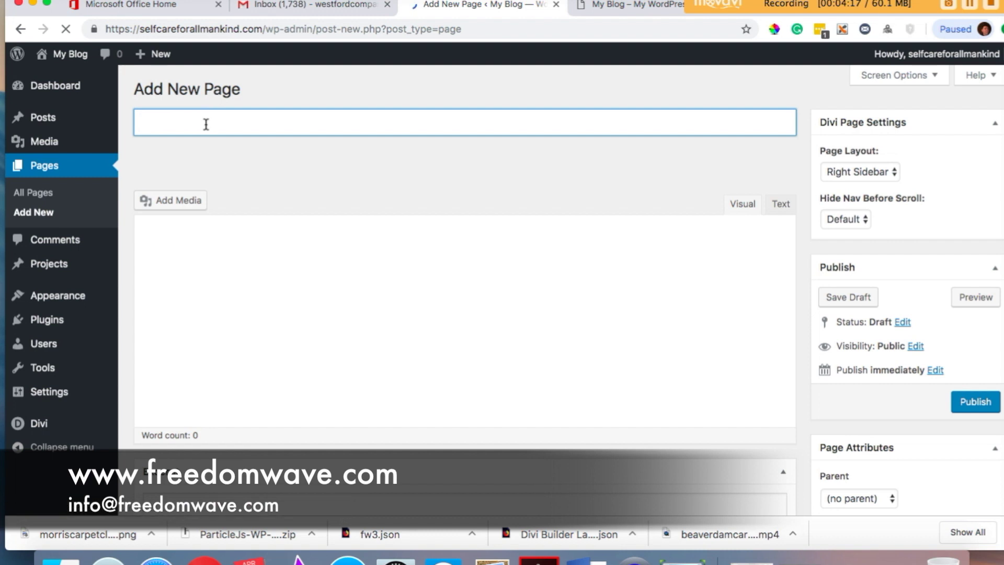
pyautogui.write('Home')
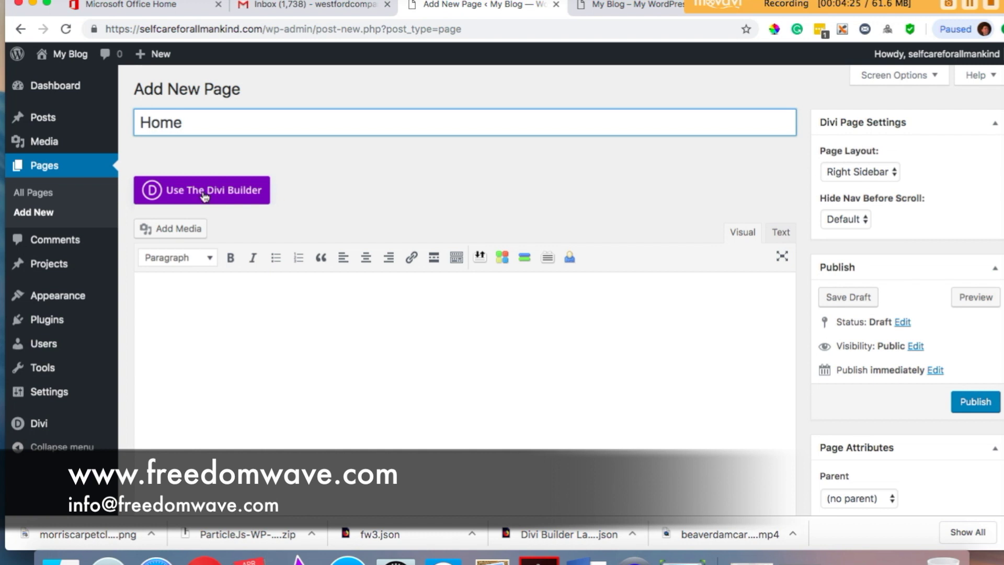
pyautogui.click(204, 196)
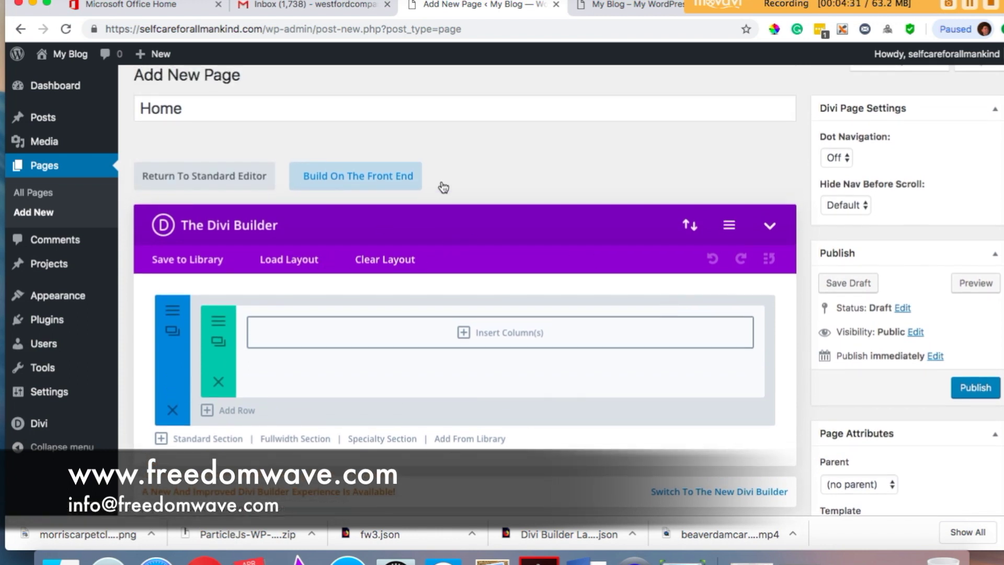
# - Try to load the landing page of the Doctor's Office pack from the premade layouts into the Home page
pyautogui.click(291, 259)
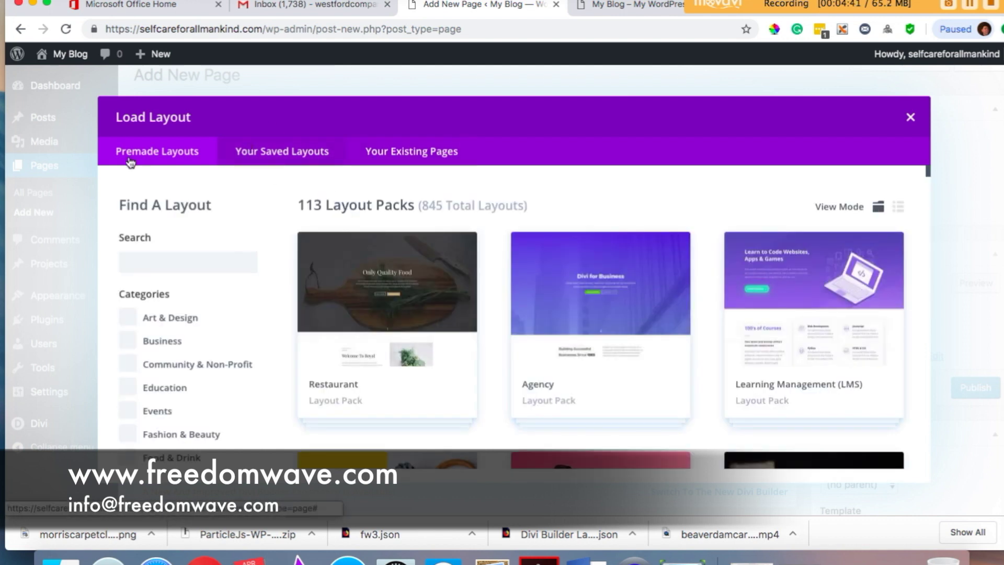
pyautogui.scroll(-20, 692, 399)
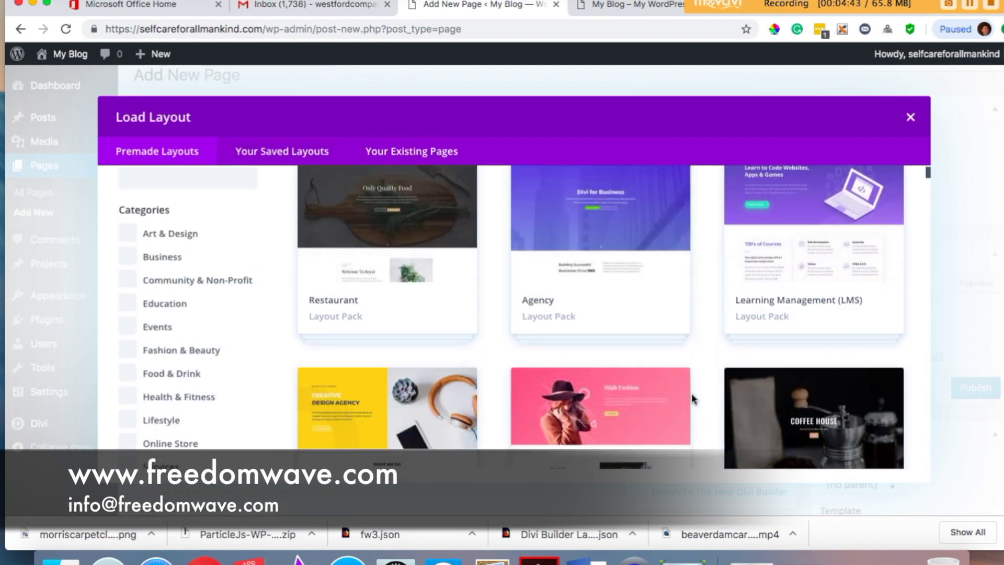
pyautogui.scroll(-20, 691, 398)
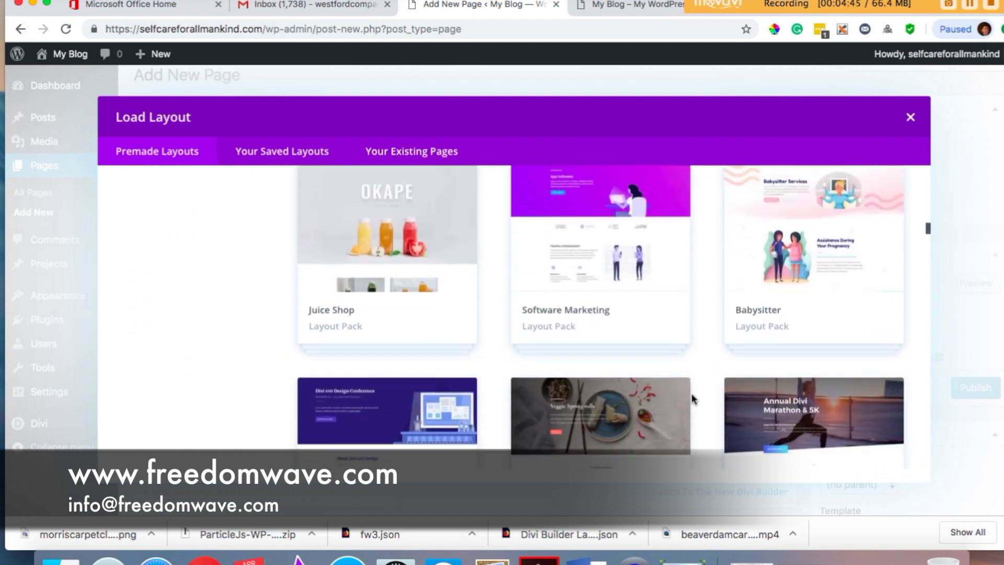
pyautogui.scroll(5, 693, 400)
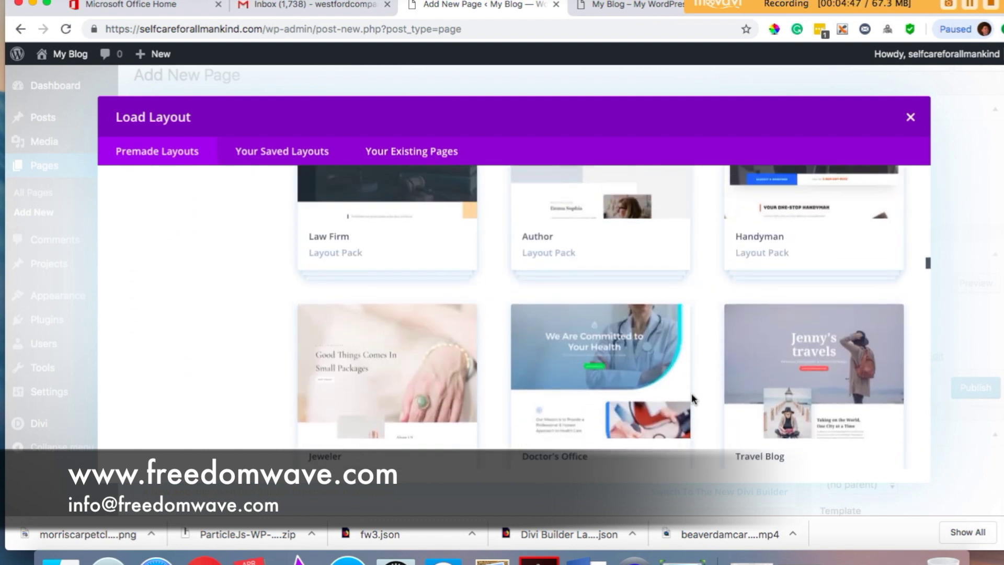
pyautogui.scroll(-3, 693, 399)
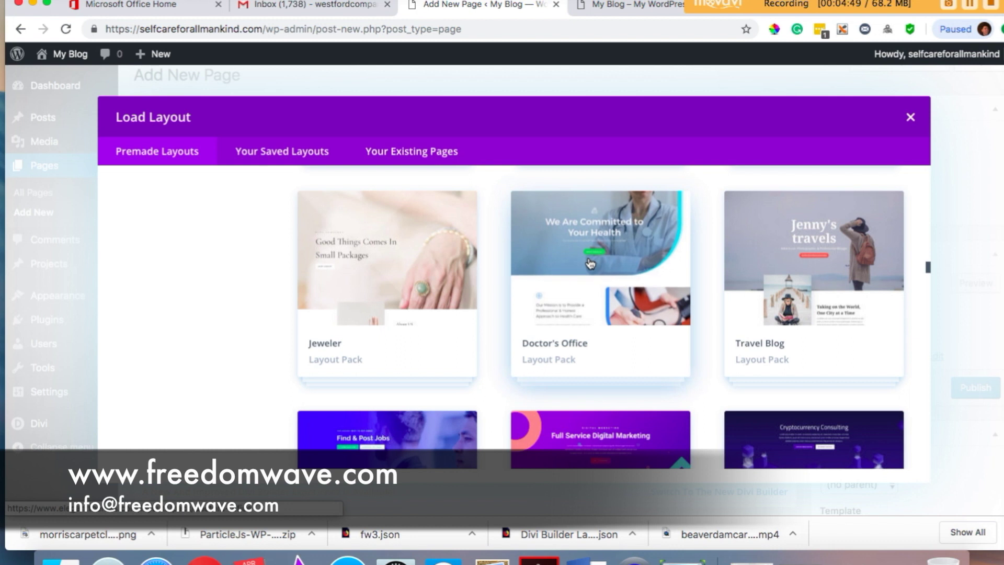
pyautogui.click(594, 266)
pyautogui.scroll(-3, 522, 341)
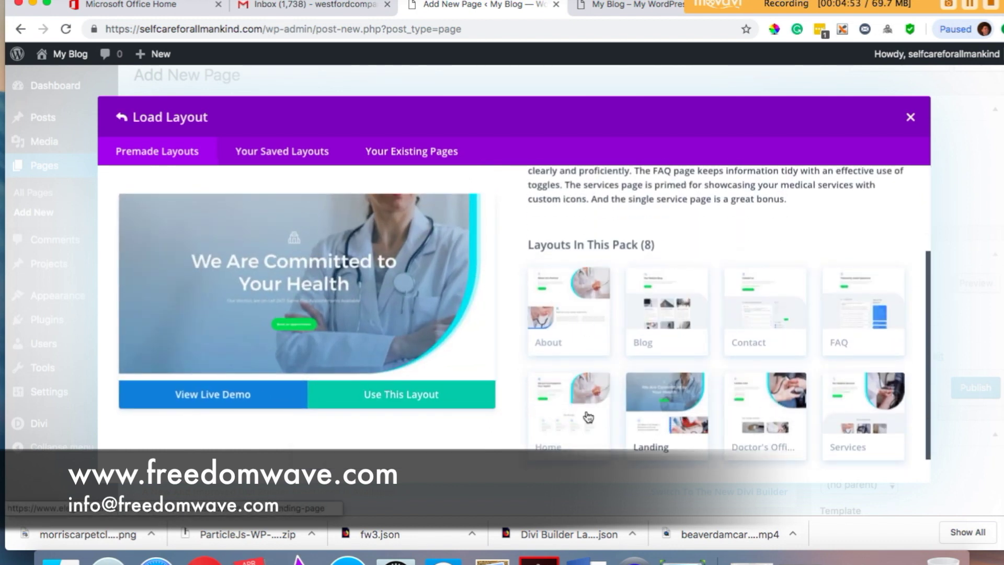
pyautogui.click(417, 400)
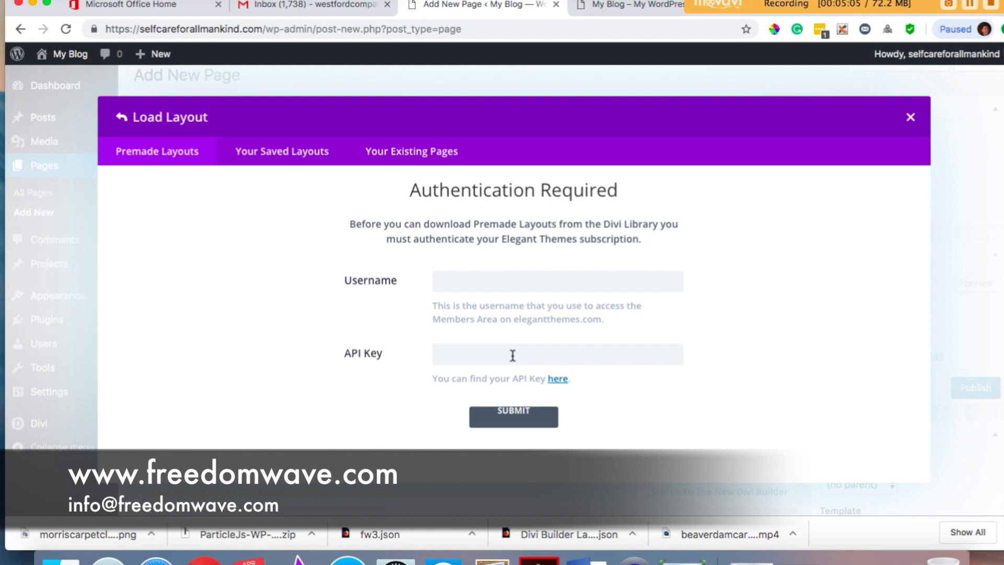
pyautogui.click(911, 118)
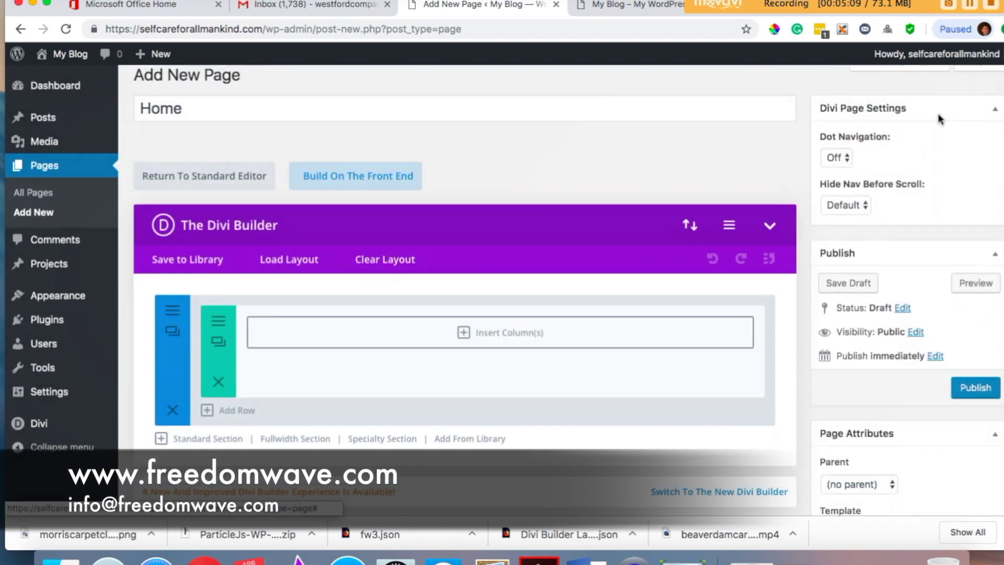
# - Publish the Home page
pyautogui.scroll(1, 611, 274)
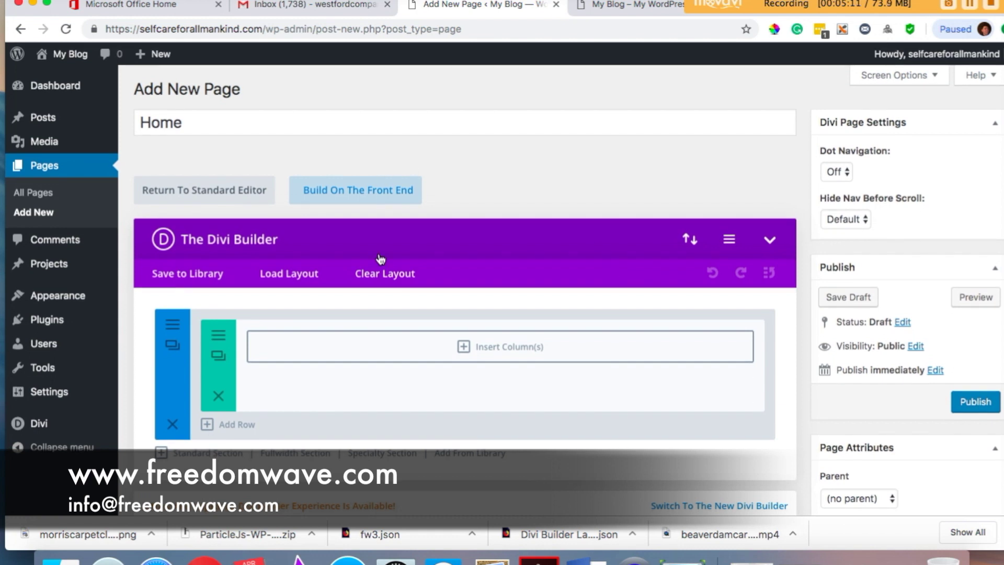
pyautogui.scroll(-1, 500, 272)
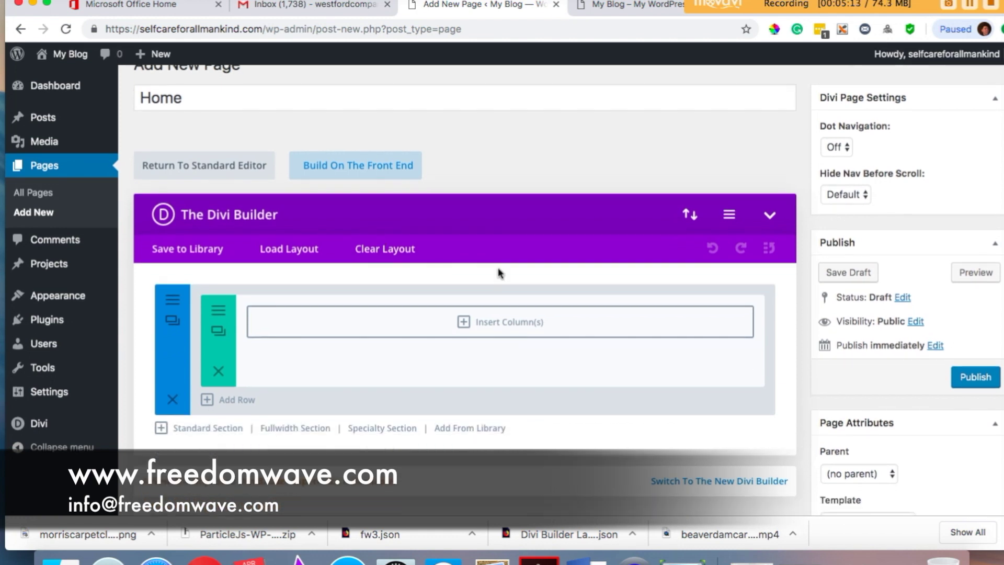
pyautogui.scroll(1, 497, 271)
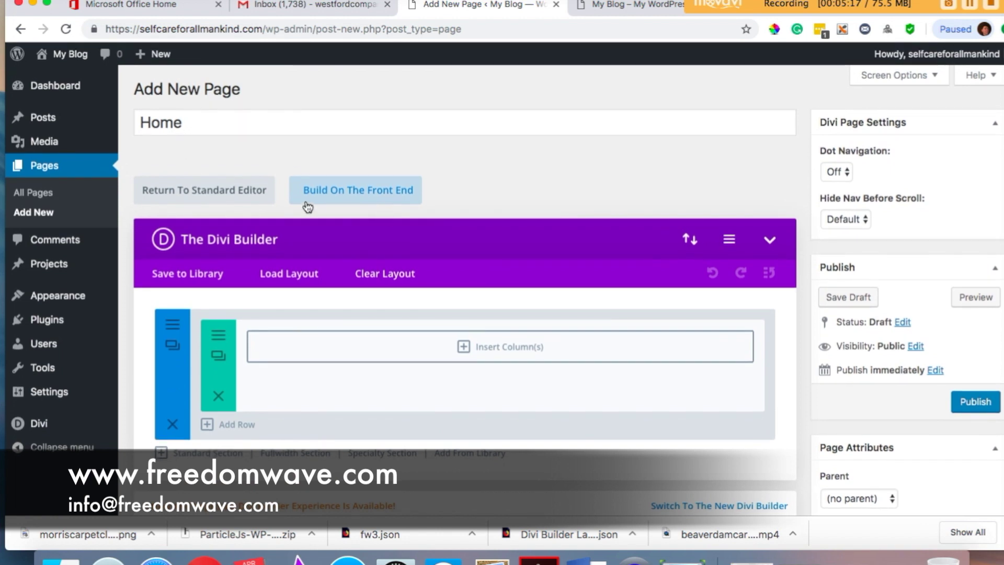
pyautogui.click(974, 407)
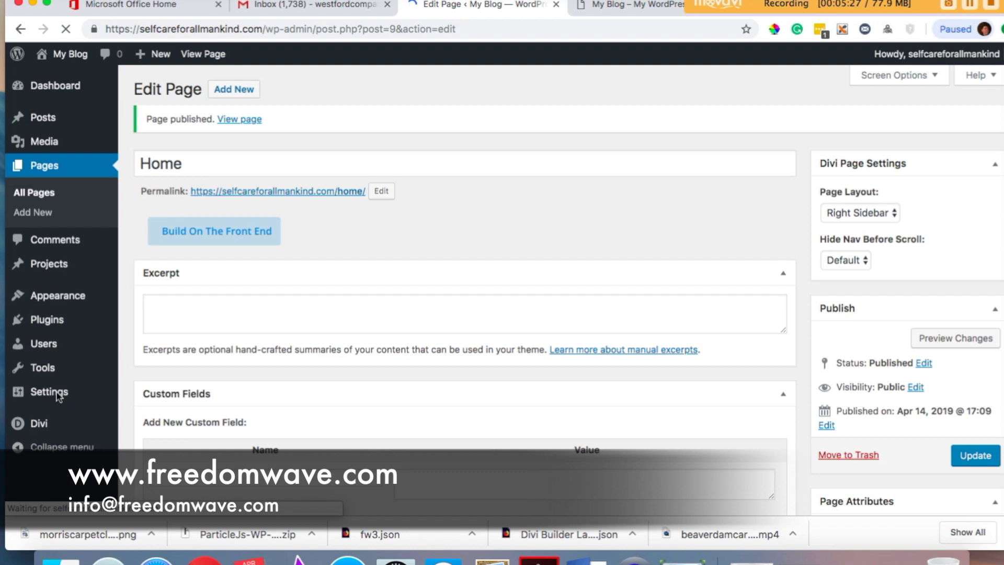
# - In the Reading settings, make the homepage display a static page, choose Home as the homepage, and save the changes
pyautogui.moveTo(50, 398)
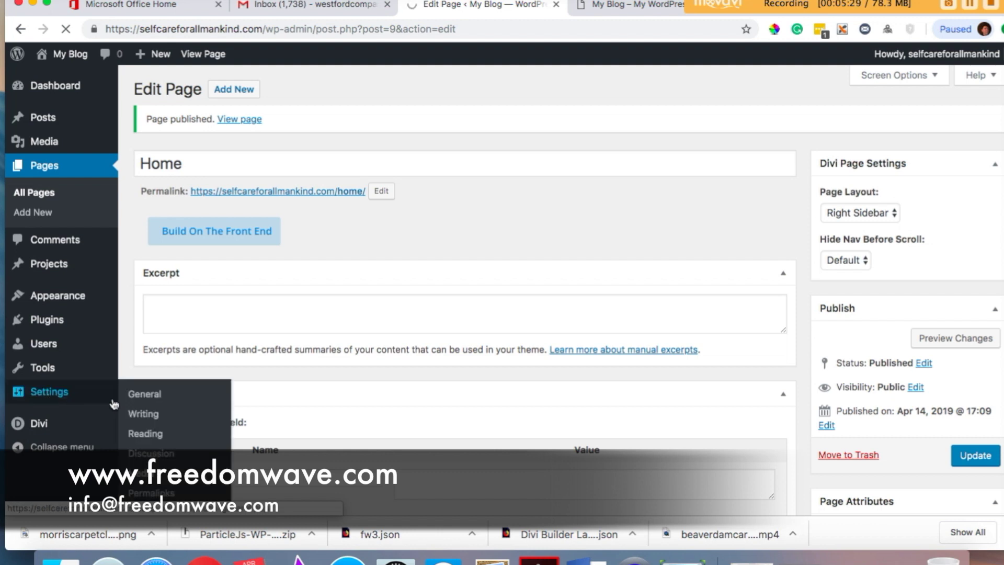
pyautogui.click(148, 400)
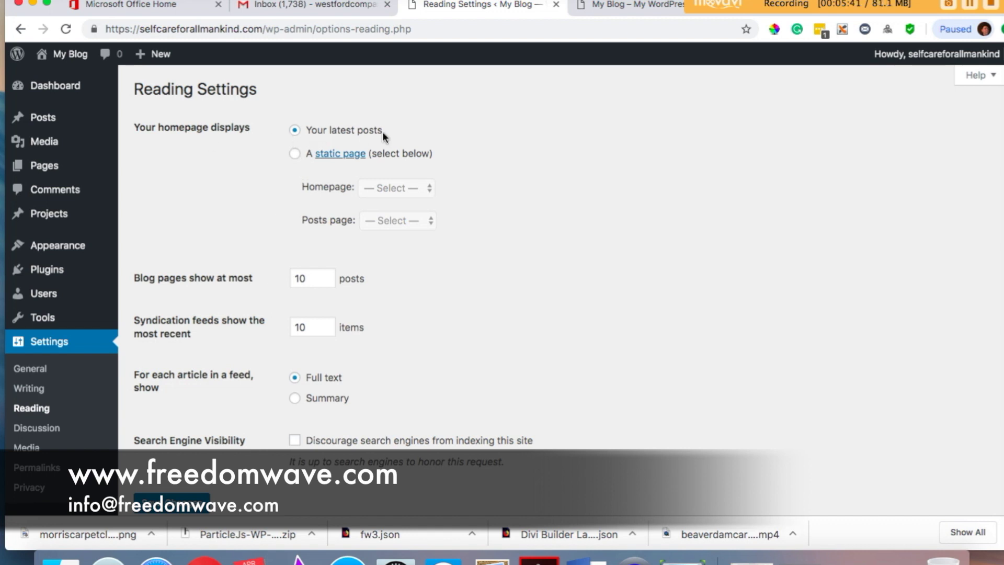
pyautogui.click(295, 155)
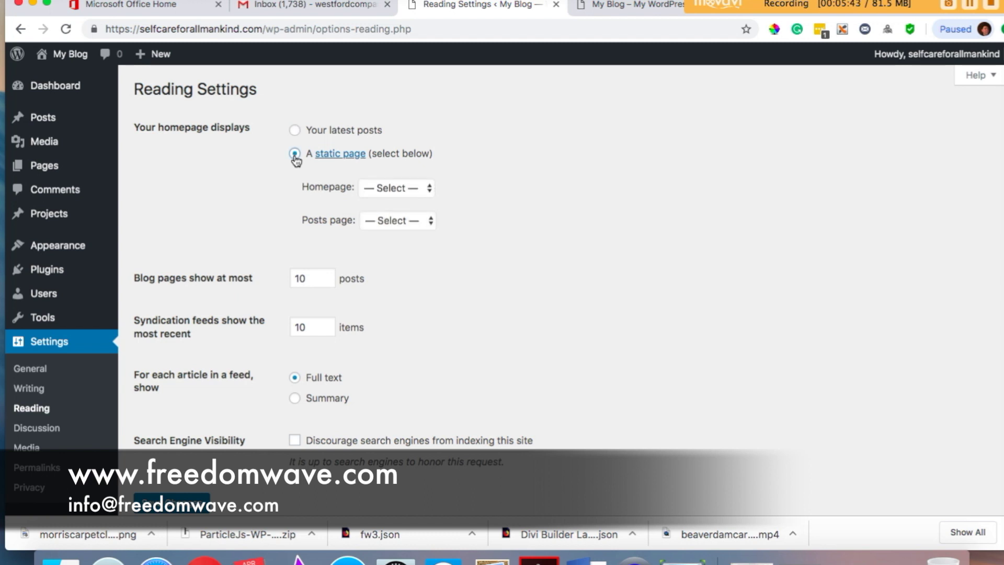
pyautogui.click(429, 190)
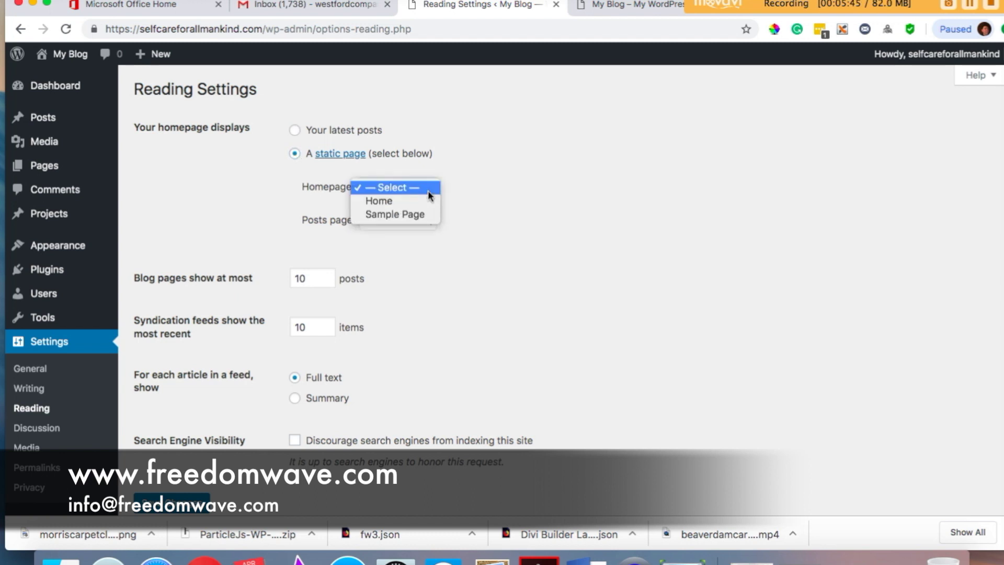
pyautogui.click(420, 205)
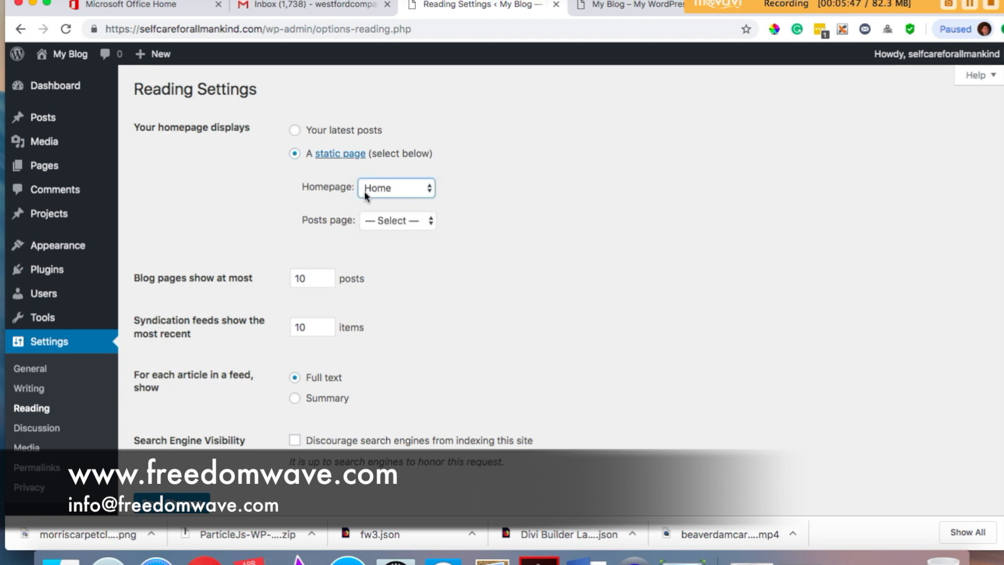
pyautogui.scroll(-3, 447, 269)
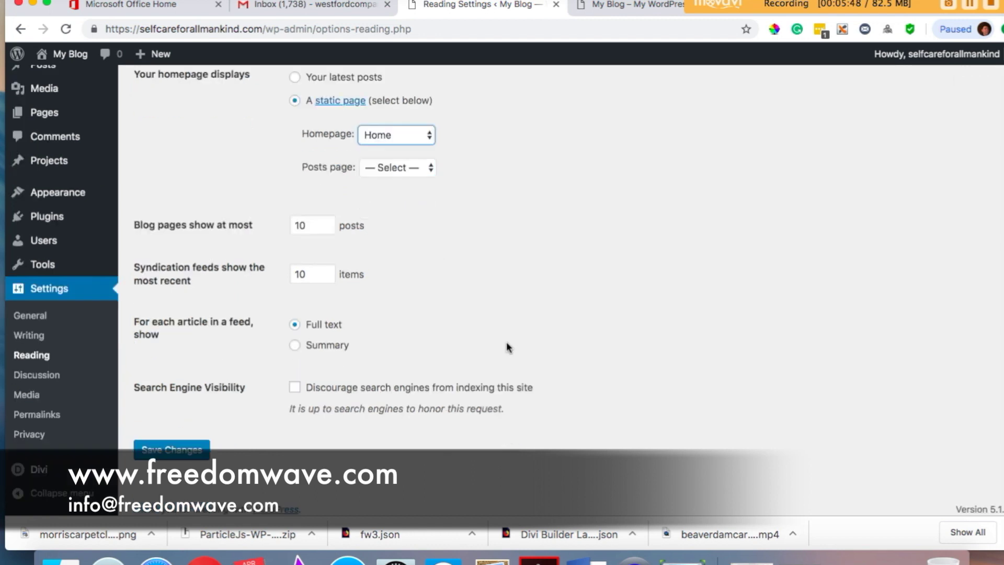
pyautogui.click(177, 449)
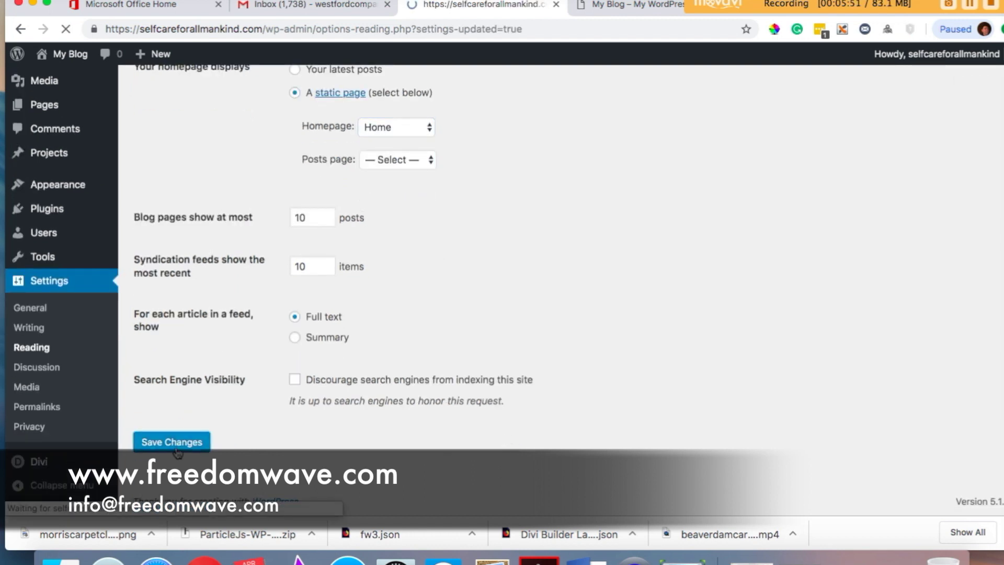
# - Switch to the browser tab with the live site and reload selfcareforallmankind.com to check the new homepage
pyautogui.click(618, 8)
pyautogui.click(365, 29)
pyautogui.click(341, 29)
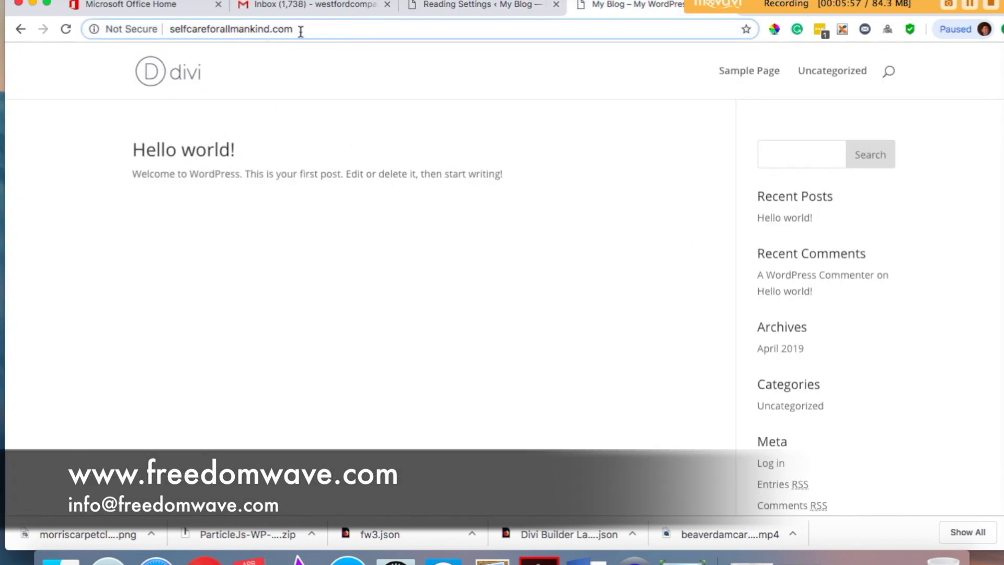
pyautogui.press('Return')
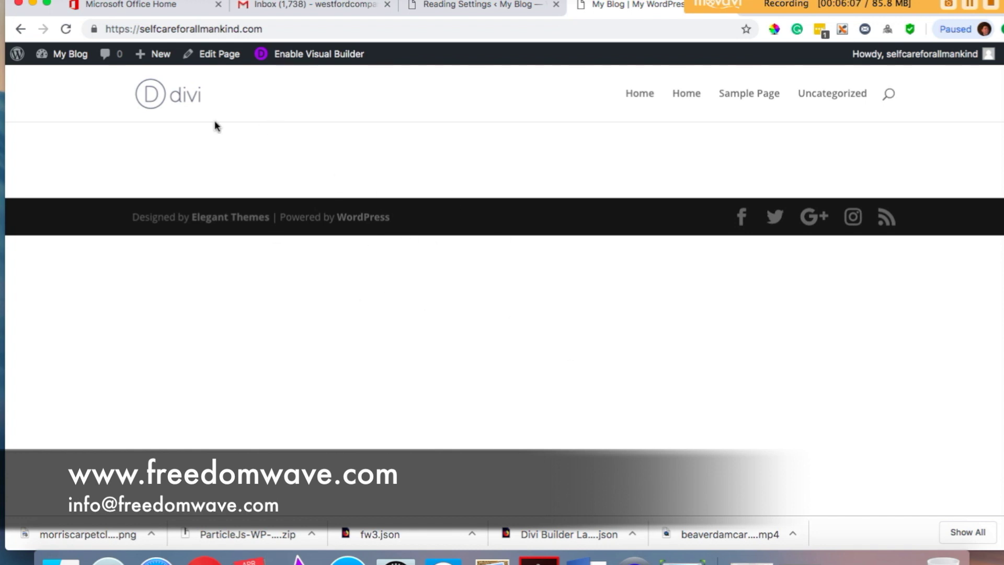
# - Return to the WordPress admin tab and open the theme Customizer for the site
pyautogui.click(512, 7)
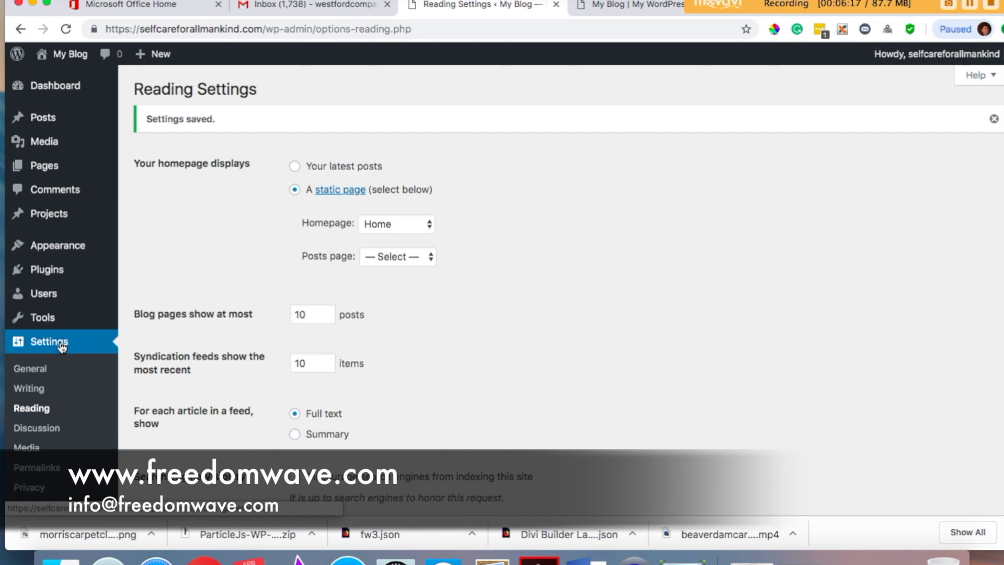
pyautogui.scroll(-5, 62, 314)
pyautogui.scroll(4, 63, 341)
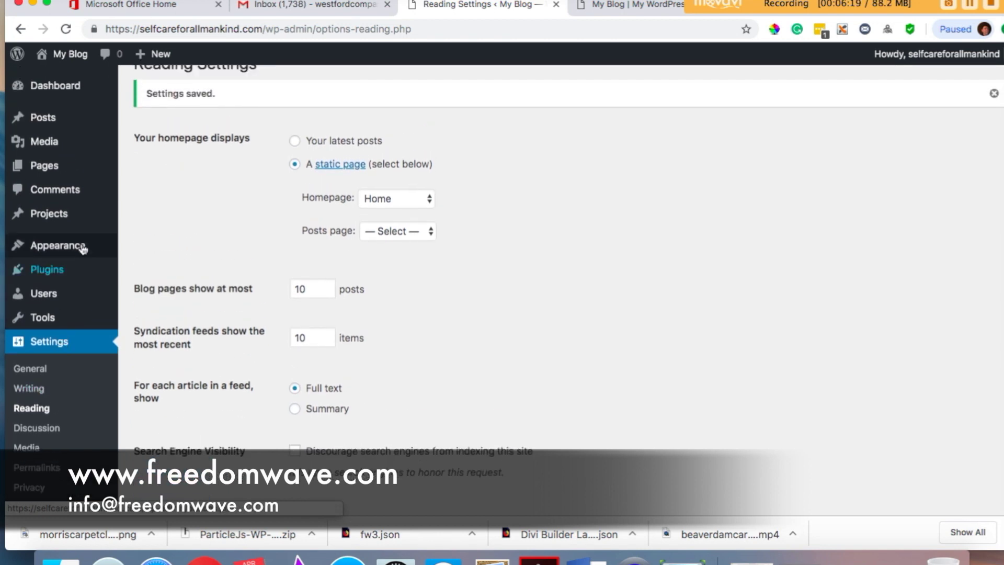
pyautogui.scroll(1, 83, 249)
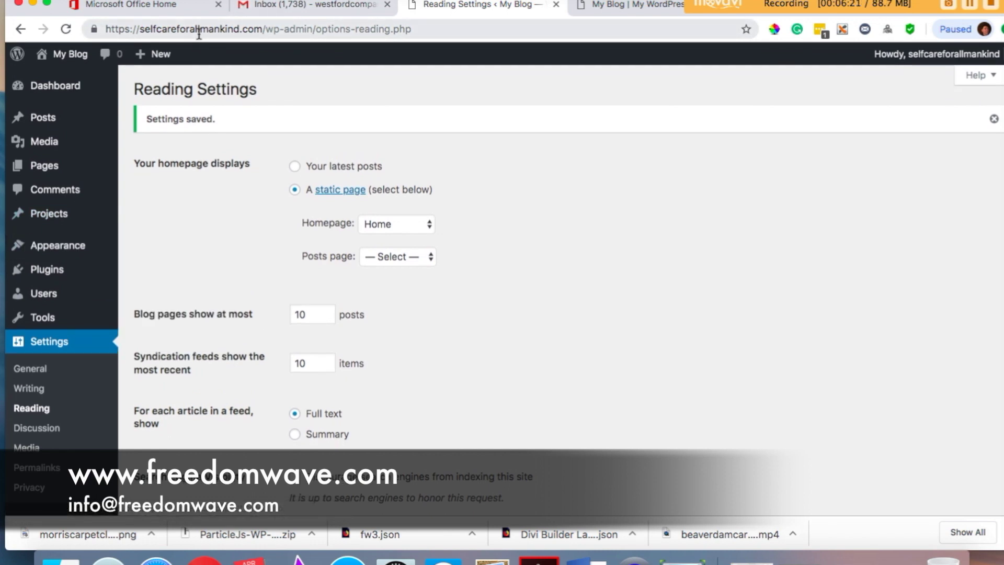
pyautogui.scroll(-2, 71, 284)
pyautogui.scroll(2, 72, 282)
pyautogui.moveTo(55, 178)
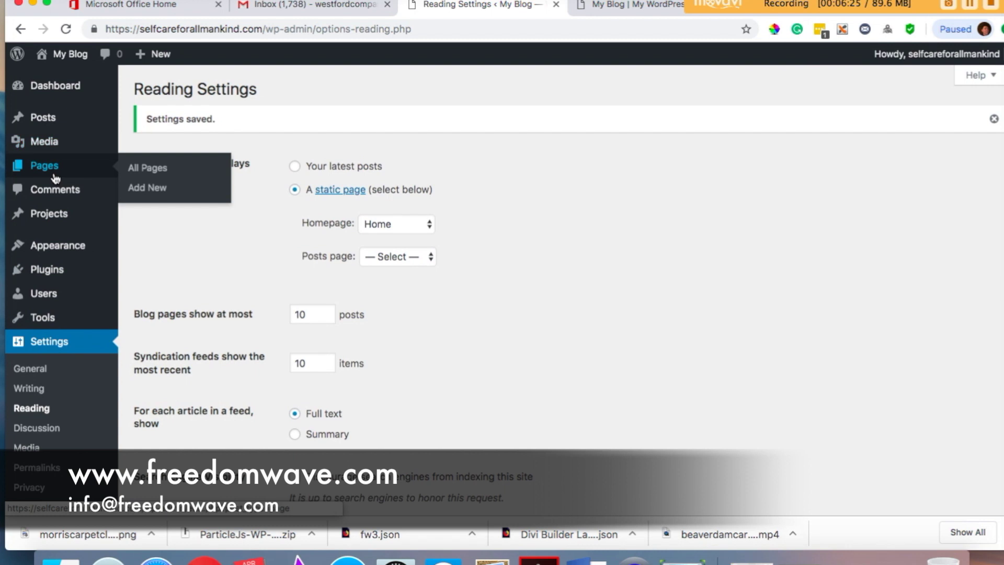
pyautogui.moveTo(62, 248)
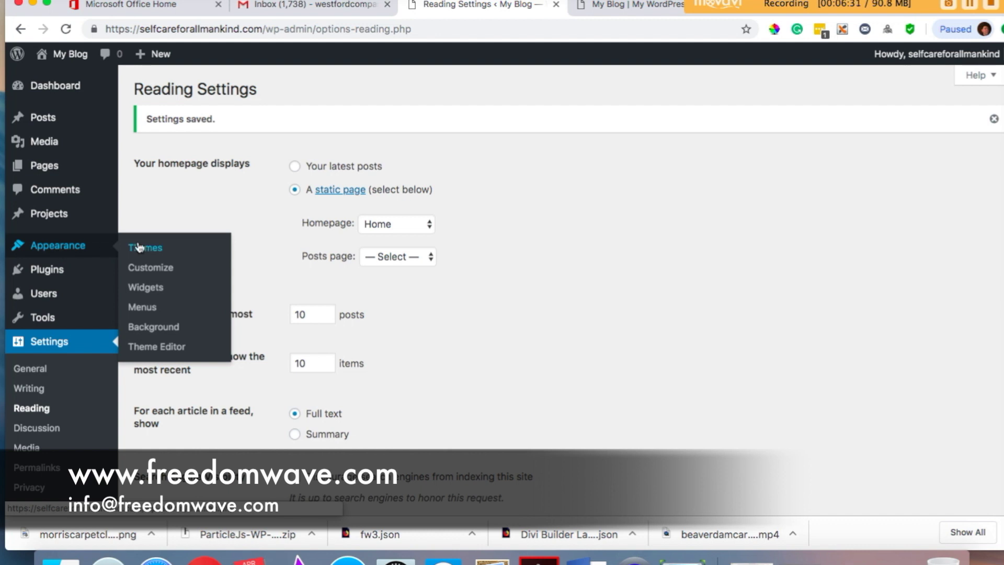
pyautogui.click(166, 276)
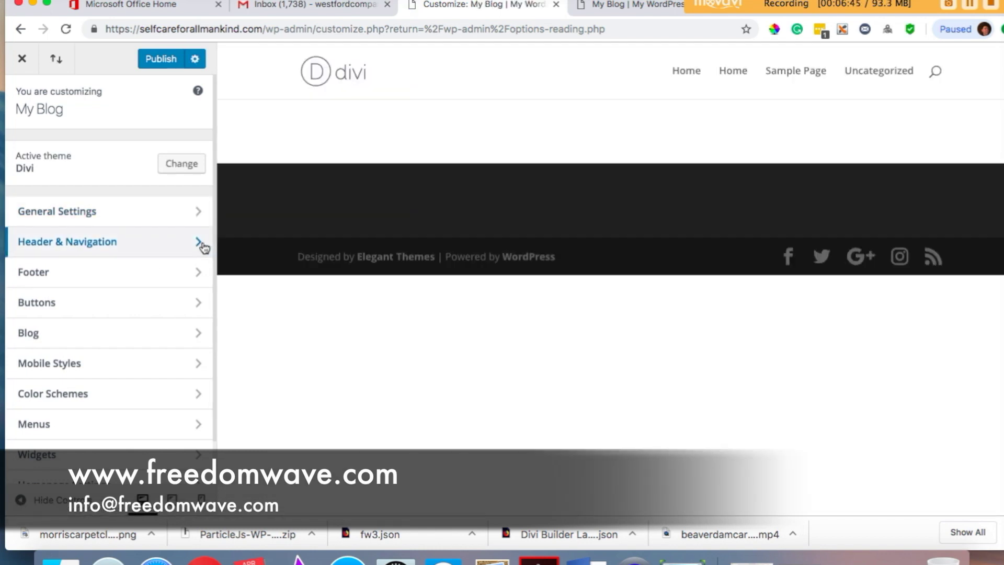
# - Examine the Header Format options within the Customizer's Header & Navigation settings, and return to the section list
pyautogui.click(204, 248)
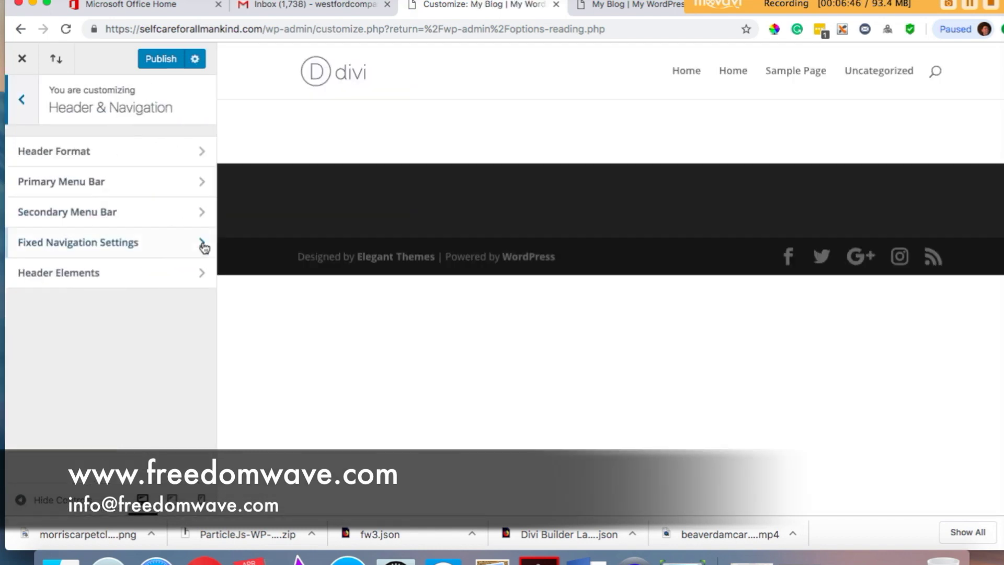
pyautogui.click(203, 163)
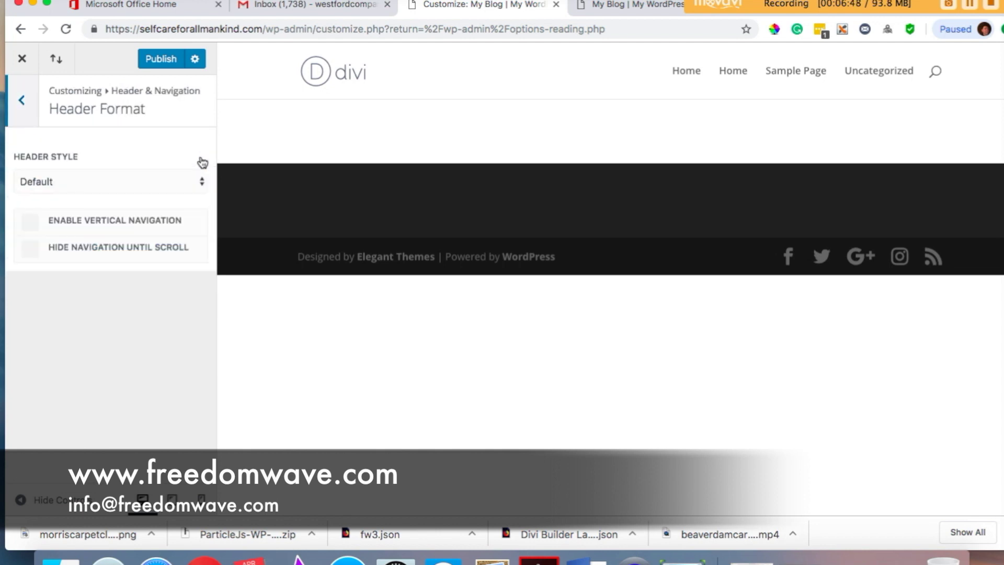
pyautogui.click(22, 100)
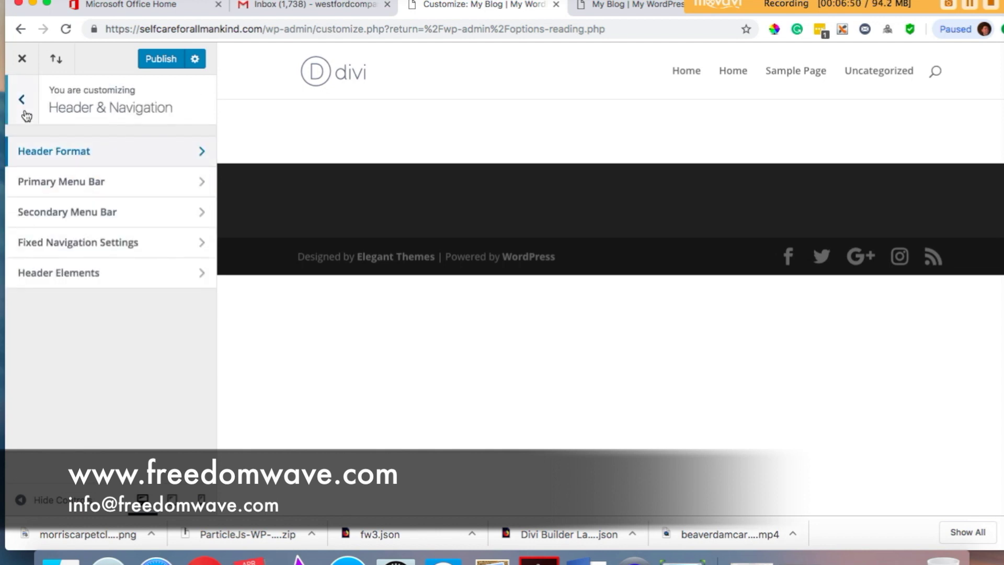
# - Preview hiding the logo image in the Primary Menu Bar settings, and restore the logo
pyautogui.click(199, 193)
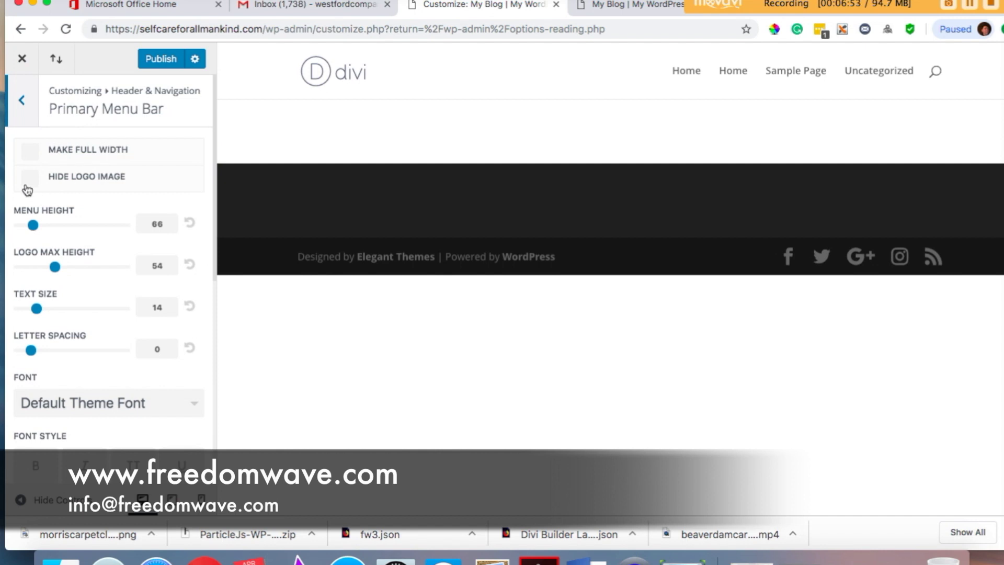
pyautogui.click(26, 186)
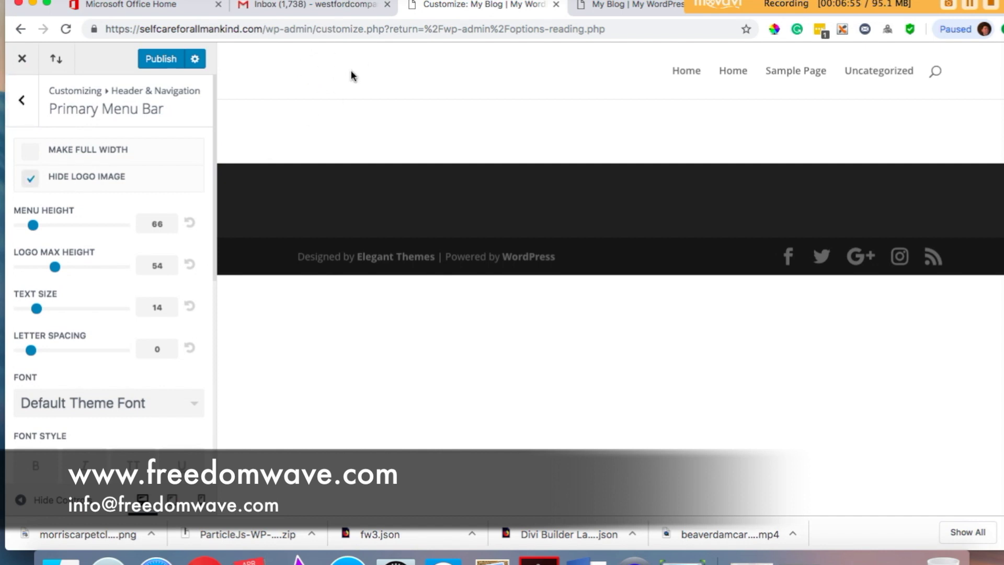
pyautogui.click(31, 179)
pyautogui.click(23, 105)
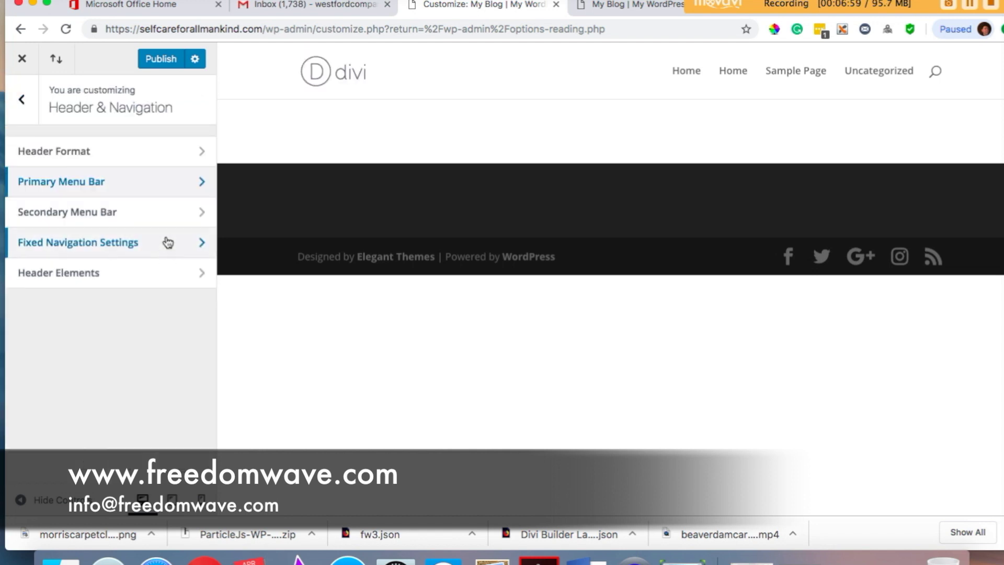
# - Examine the Fixed Navigation Settings for the header, and return to the Header & Navigation list
pyautogui.click(193, 244)
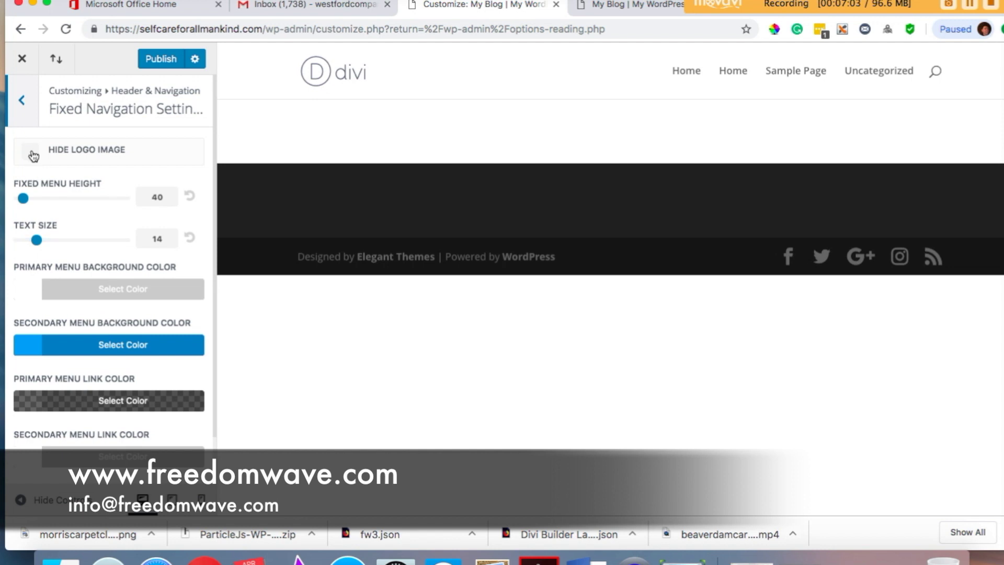
pyautogui.click(21, 107)
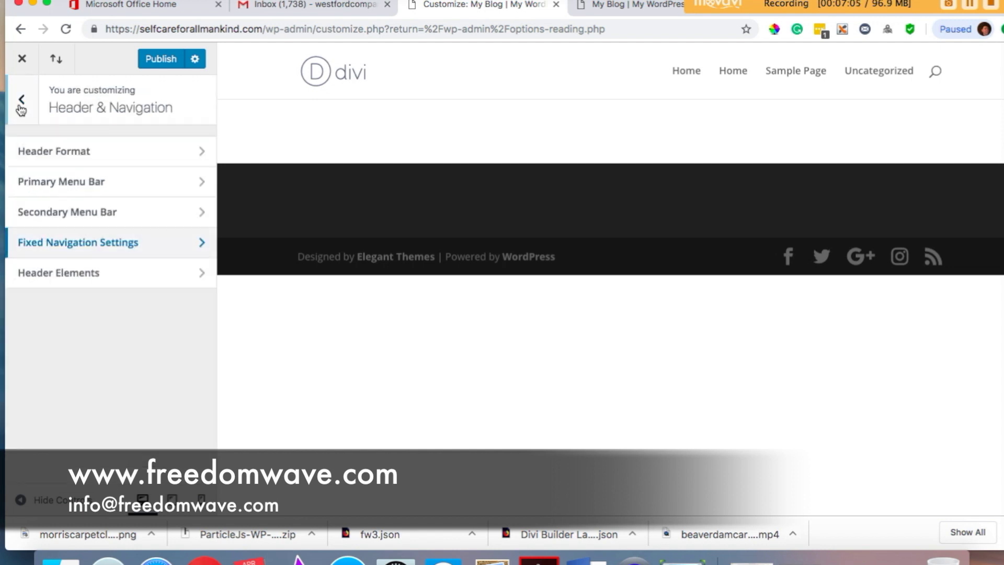
# - Leave the theme Customizer and discard the unsaved changes
pyautogui.click(20, 101)
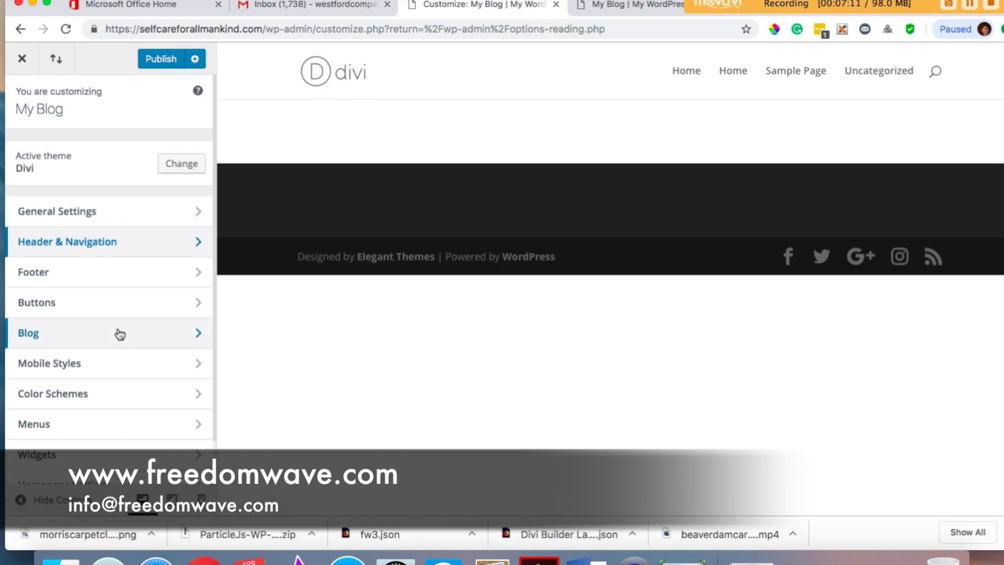
pyautogui.click(24, 59)
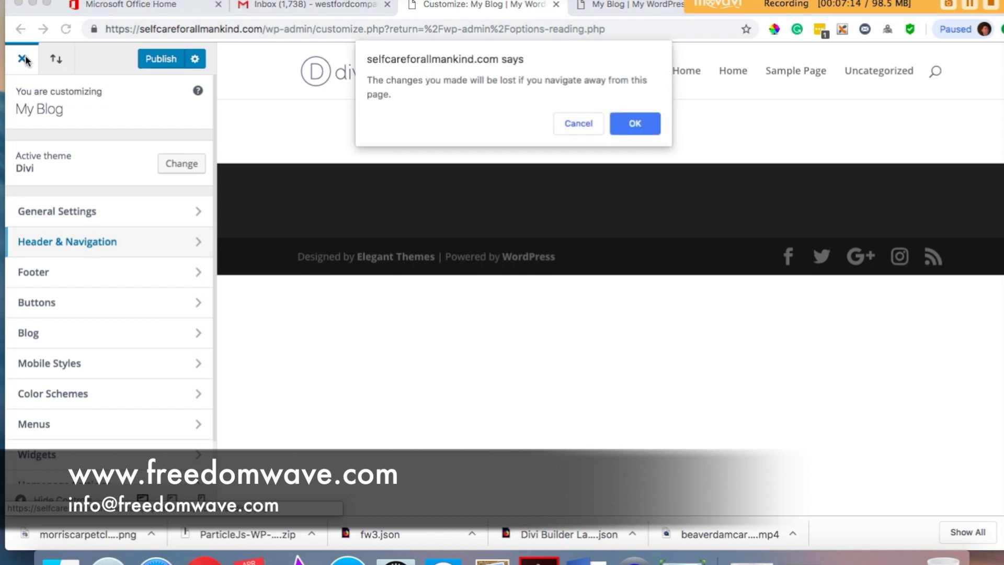
pyautogui.click(633, 125)
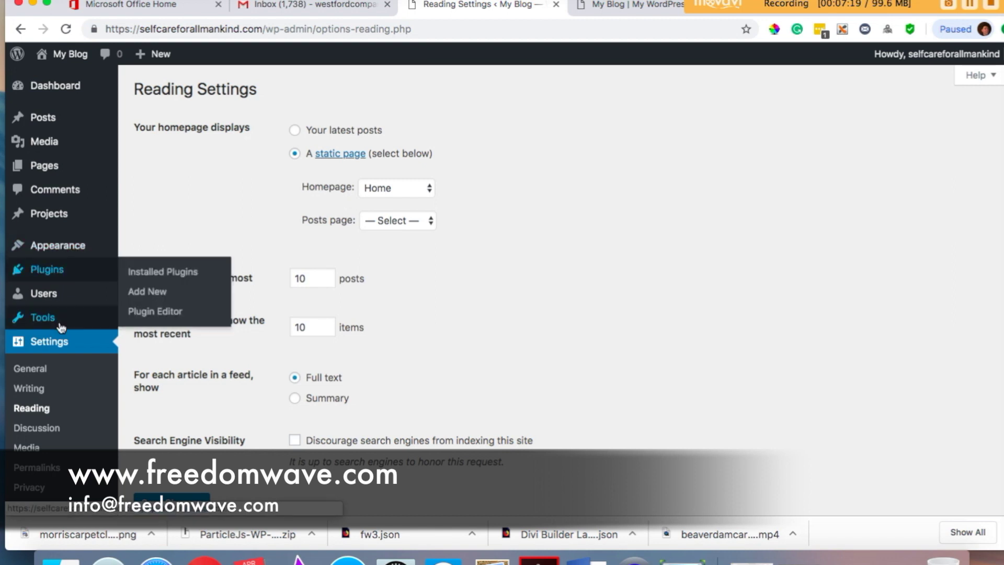
# - Open the Divi Theme Options from the WordPress admin
pyautogui.moveTo(61, 328)
pyautogui.scroll(-2, 61, 327)
pyautogui.scroll(2, 61, 327)
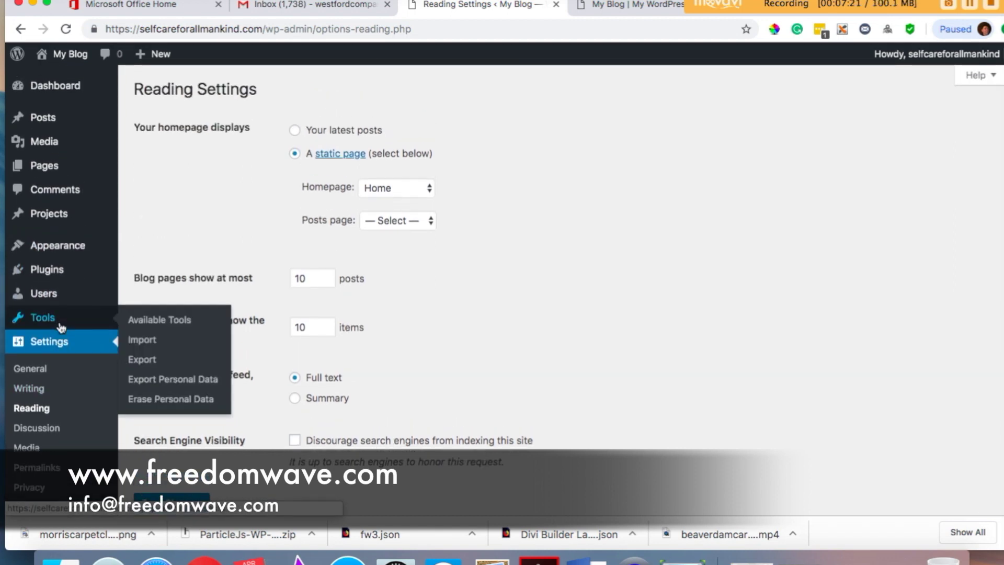
pyautogui.scroll(-2, 62, 327)
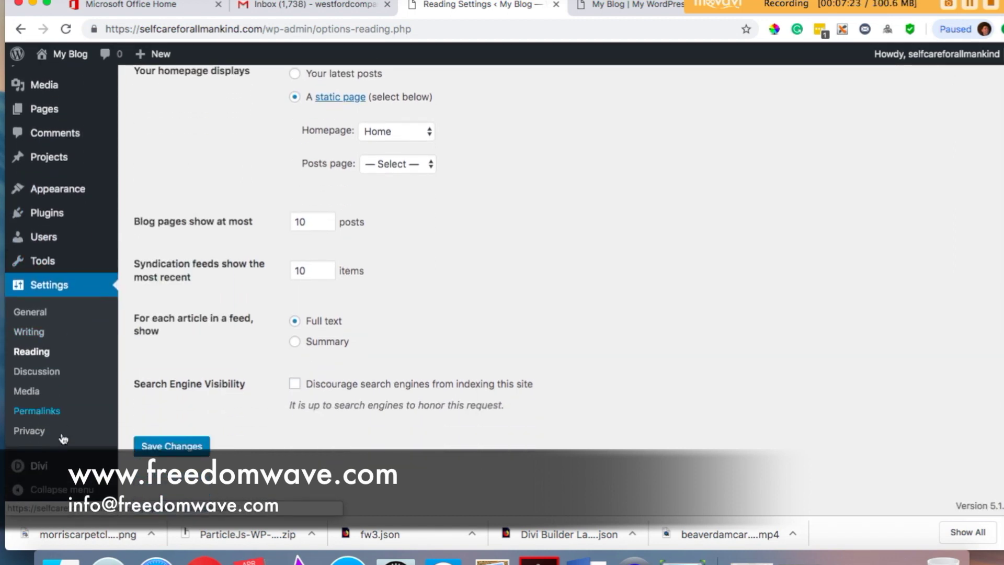
pyautogui.moveTo(61, 473)
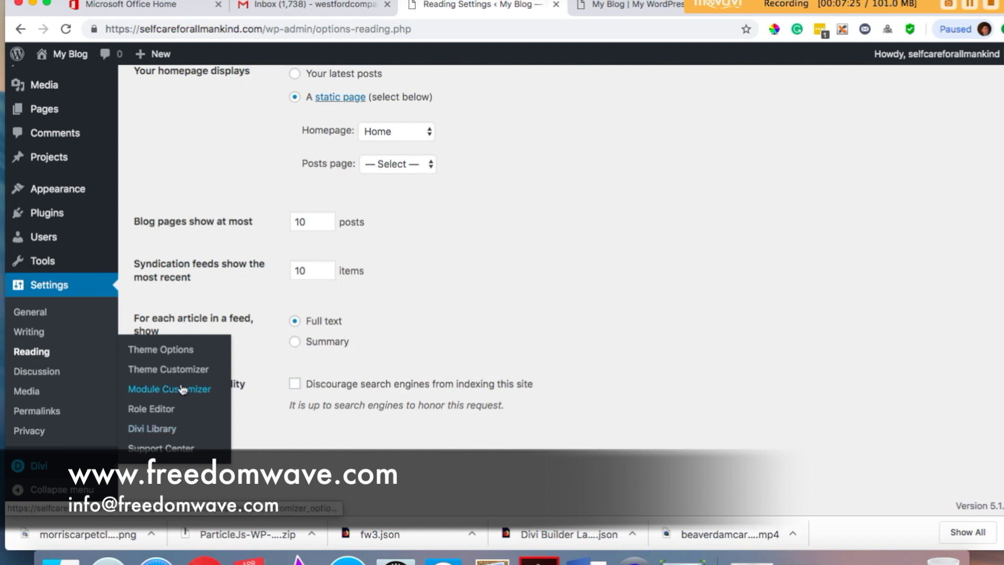
pyautogui.click(179, 355)
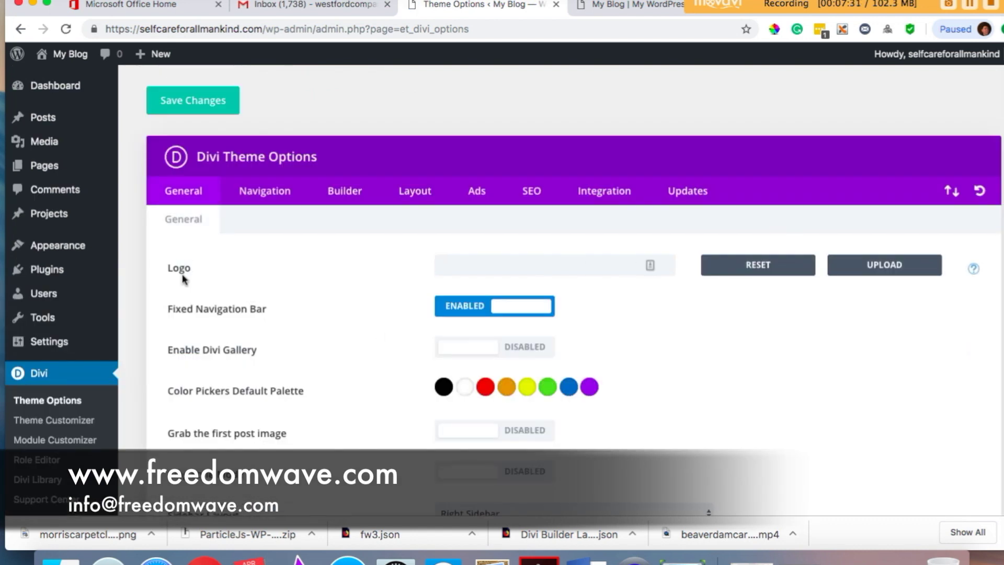
# - Upload a logo image from the Desktop's Freedom Wave folder as the site logo, and save the theme options
pyautogui.click(886, 265)
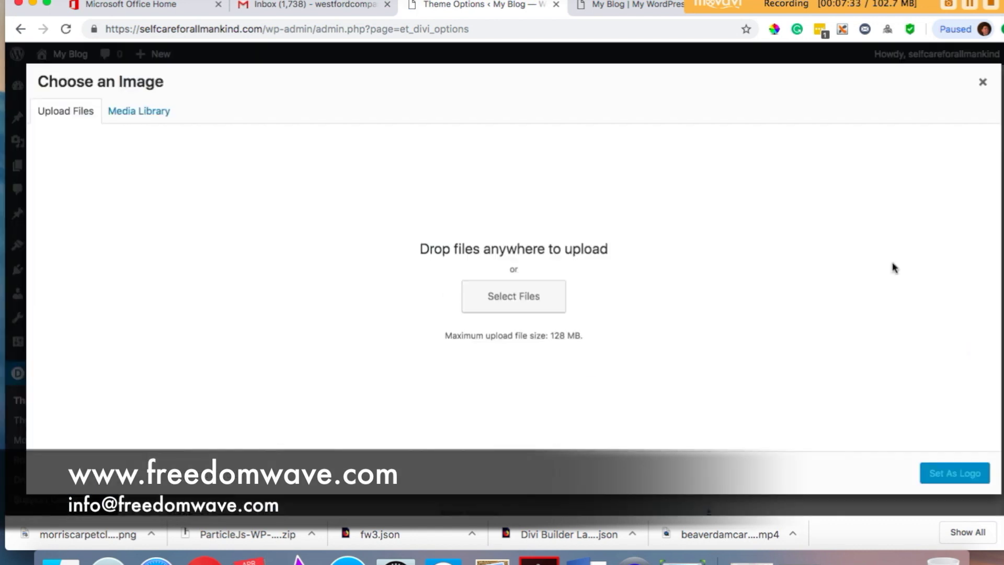
pyautogui.click(529, 295)
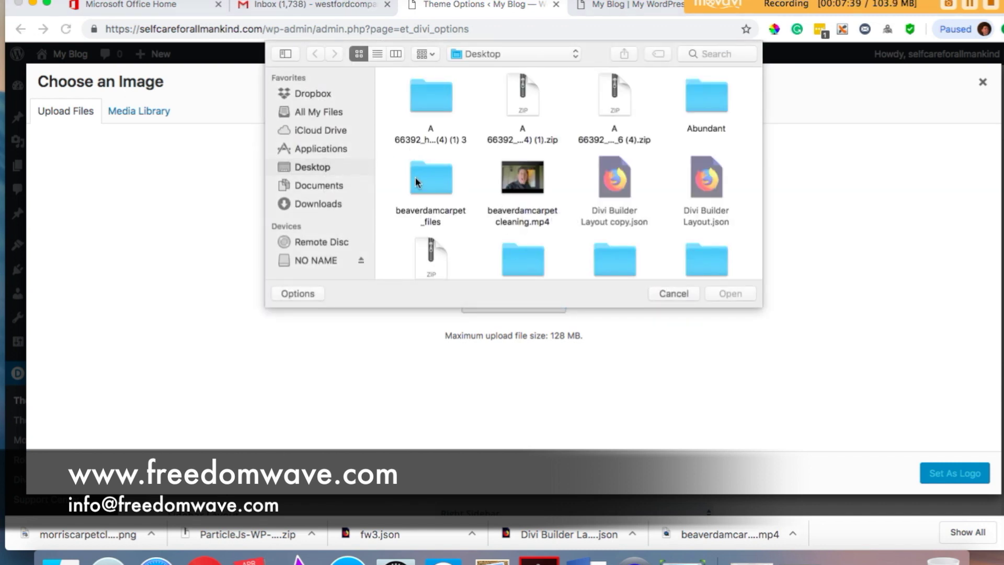
pyautogui.scroll(-2, 588, 218)
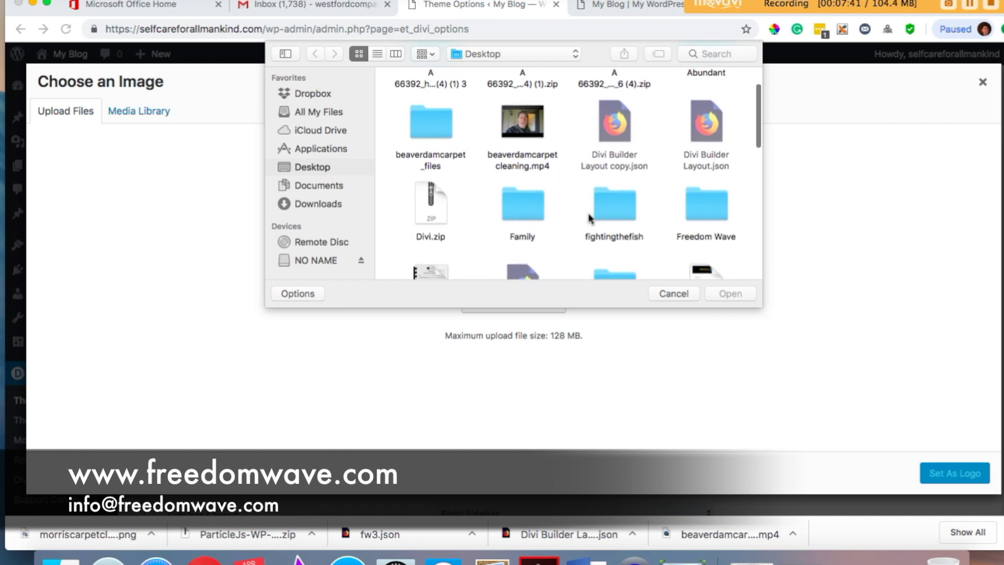
pyautogui.scroll(-1, 588, 219)
pyautogui.doubleClick(704, 191)
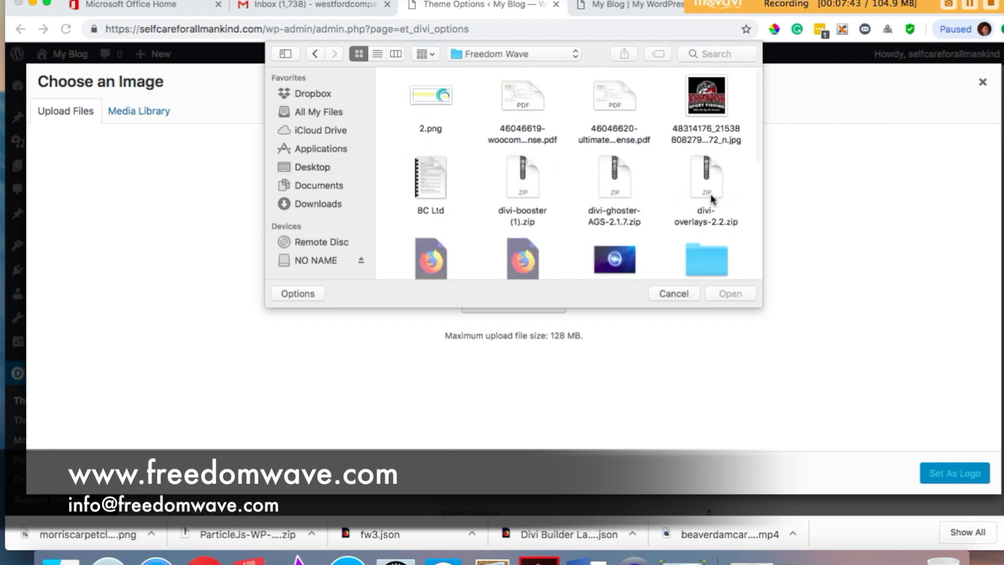
pyautogui.scroll(-2, 622, 197)
pyautogui.scroll(-2, 622, 197)
pyautogui.click(699, 204)
pyautogui.click(740, 298)
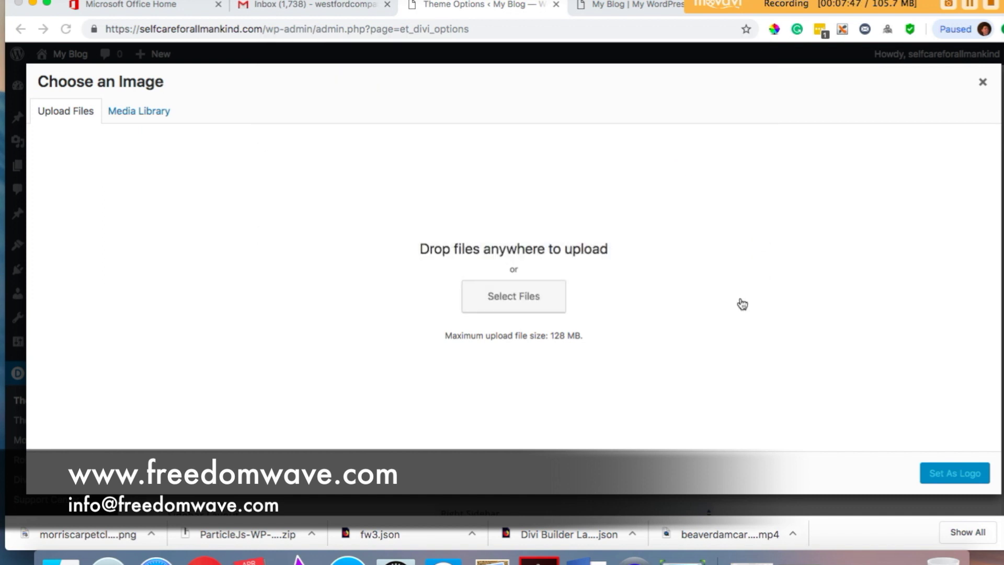
pyautogui.click(981, 480)
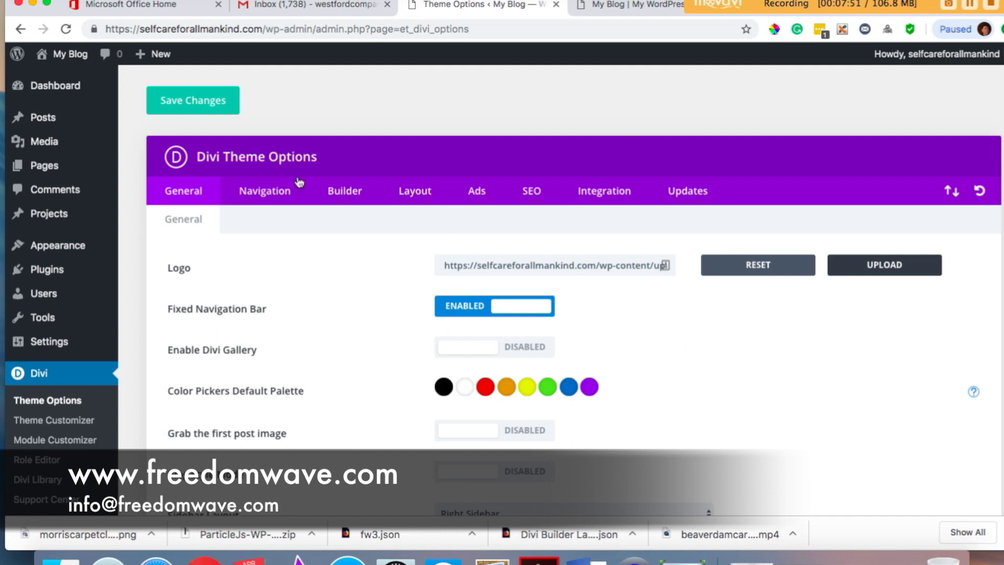
pyautogui.click(215, 108)
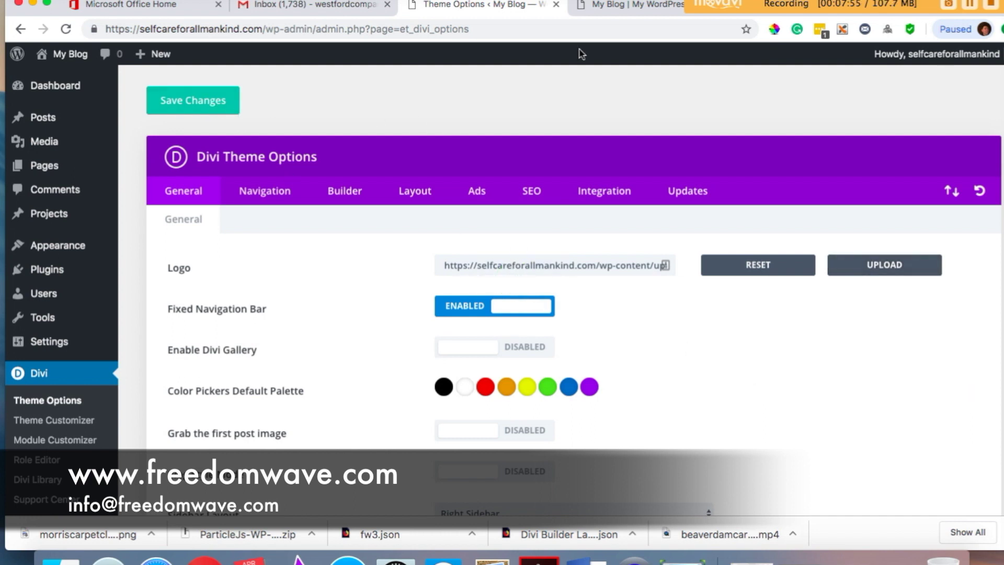
# - Reload the live site to check its header logo, and return to the Theme Options tab
pyautogui.click(627, 6)
pyautogui.click(290, 30)
pyautogui.click(290, 29)
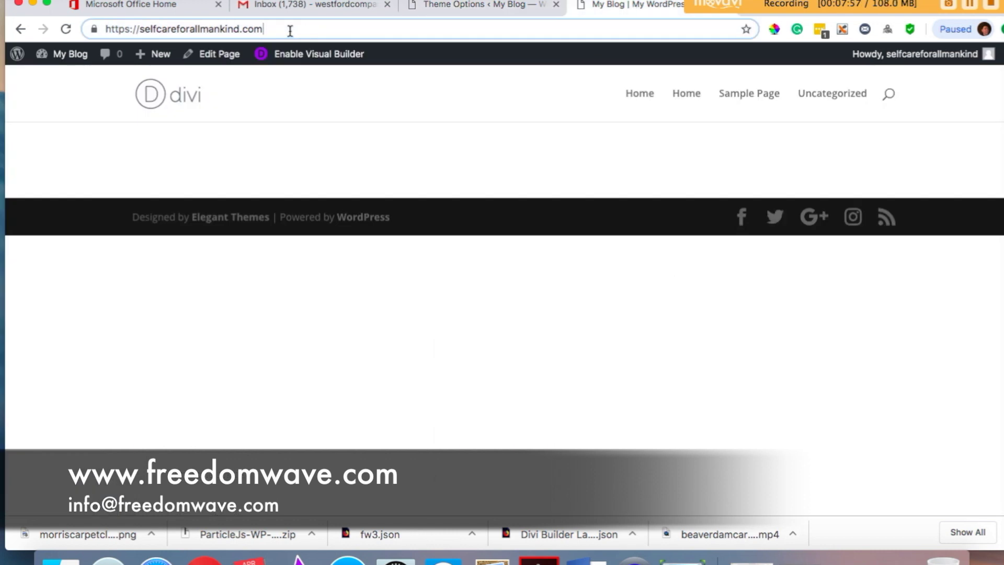
pyautogui.press('Return')
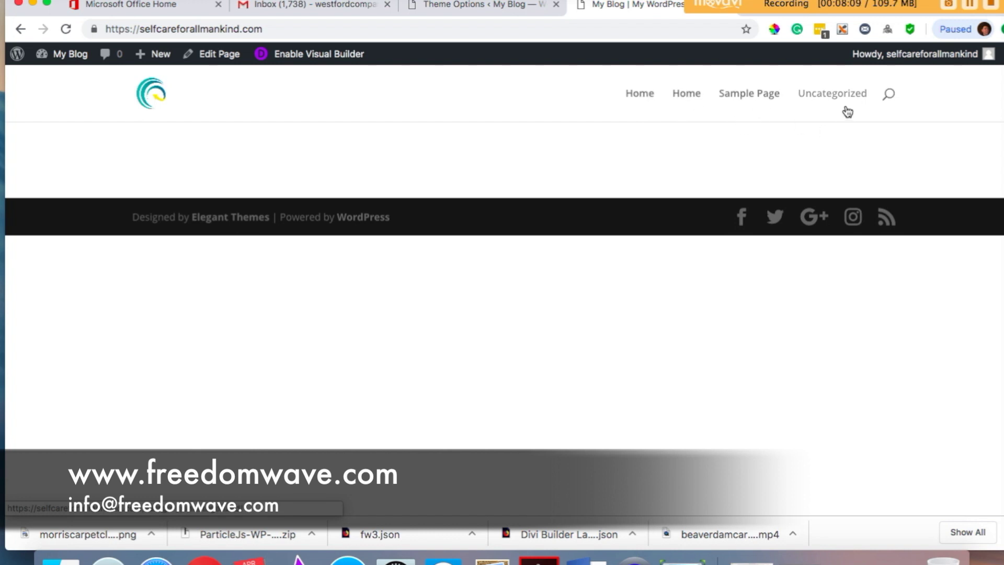
pyautogui.click(521, 7)
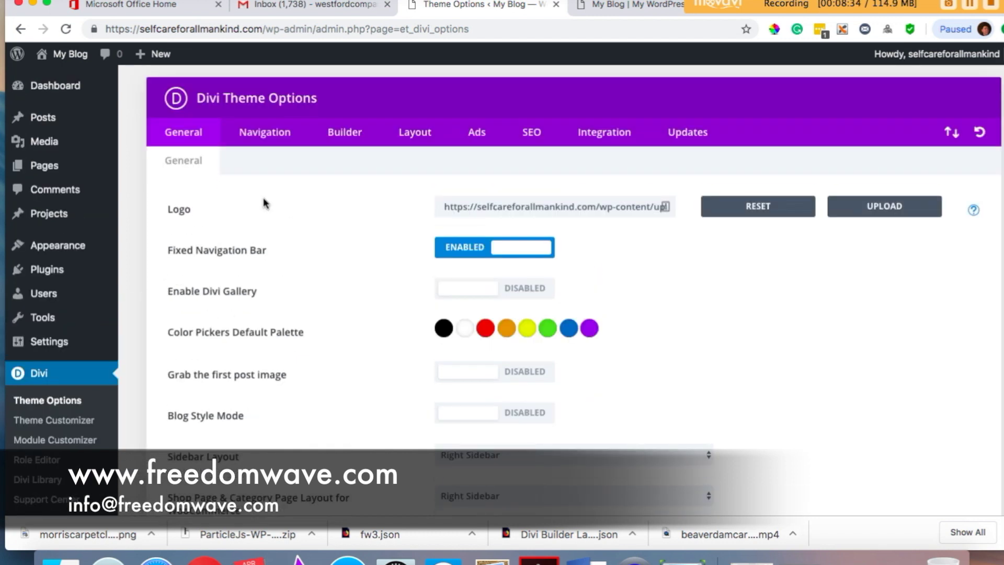
# - Open the admin's Menus page and compare it with the live site's navigation links
pyautogui.moveTo(103, 240)
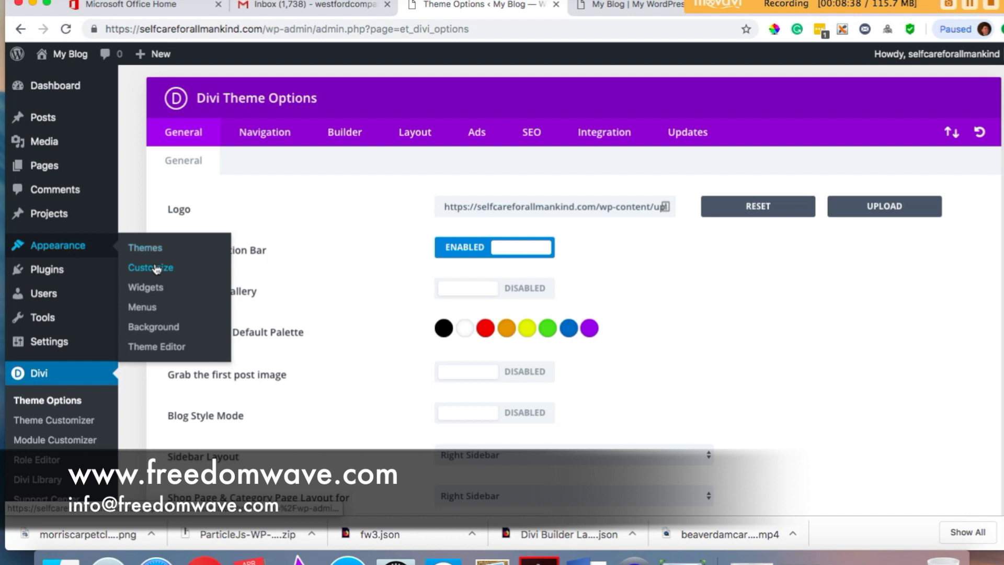
pyautogui.click(142, 308)
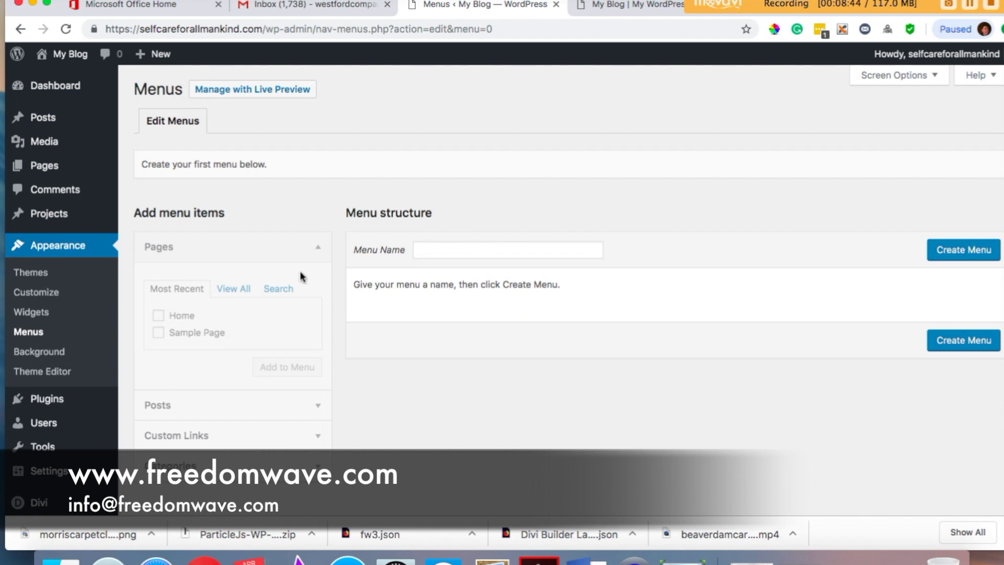
pyautogui.click(613, 8)
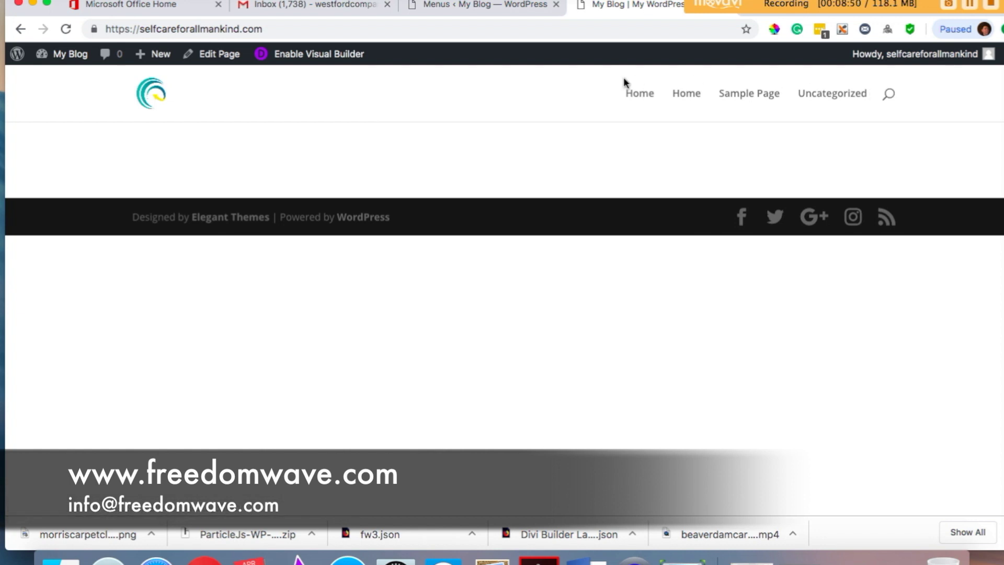
pyautogui.click(455, 6)
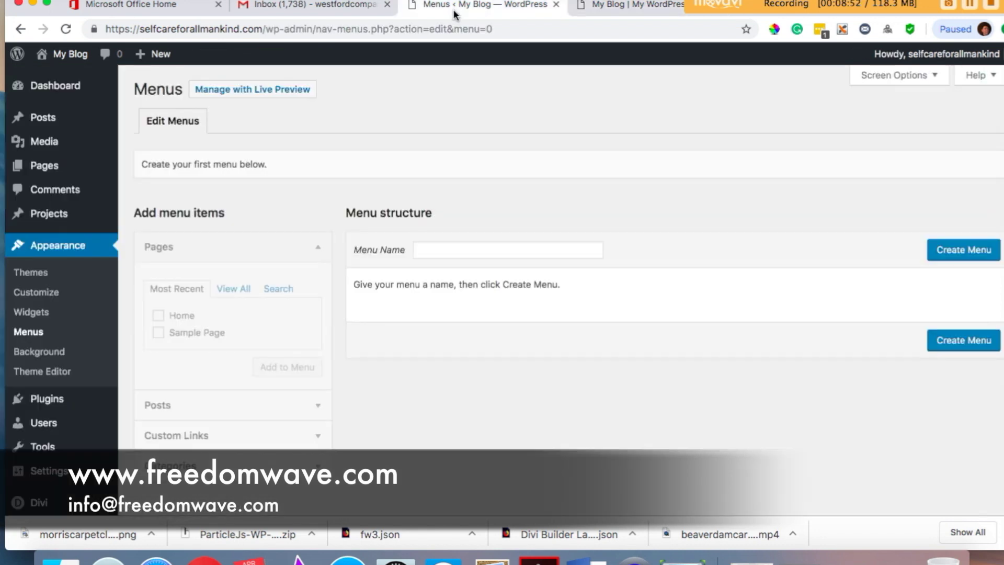
# - Create a navigation menu named top
pyautogui.click(440, 250)
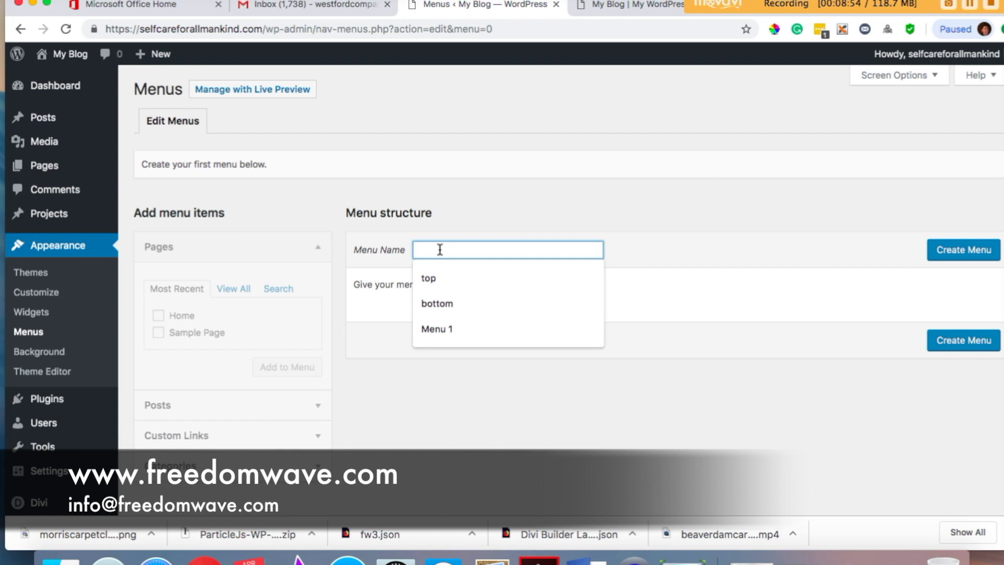
pyautogui.click(439, 278)
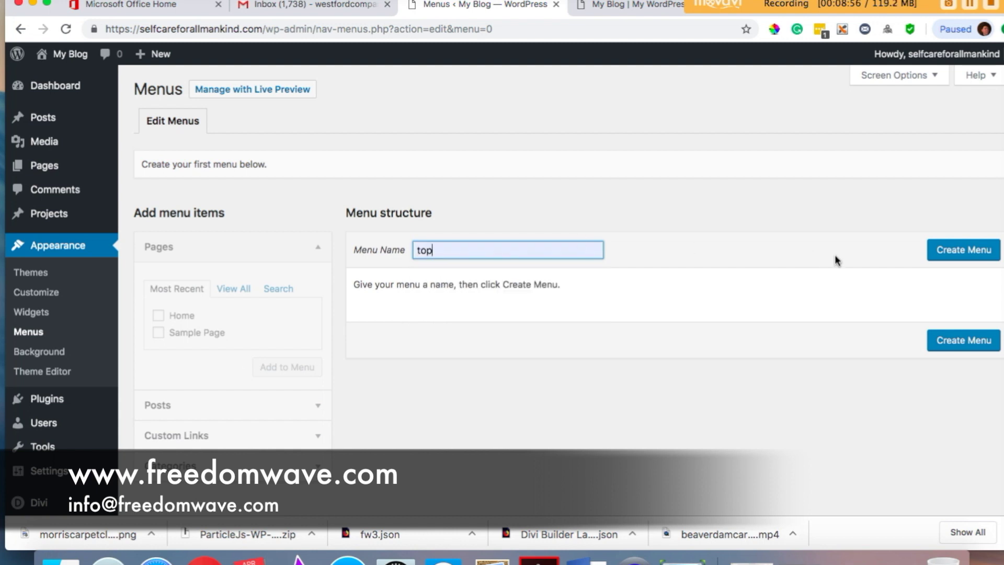
pyautogui.click(964, 250)
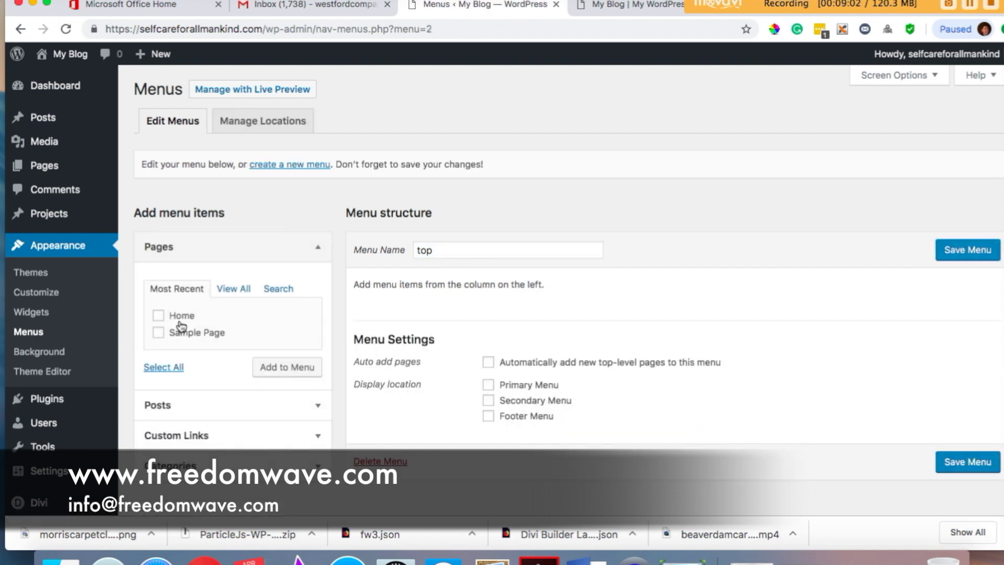
# - Add the Home page to the top menu and save it with Primary Menu as its display location
pyautogui.click(159, 317)
pyautogui.click(281, 369)
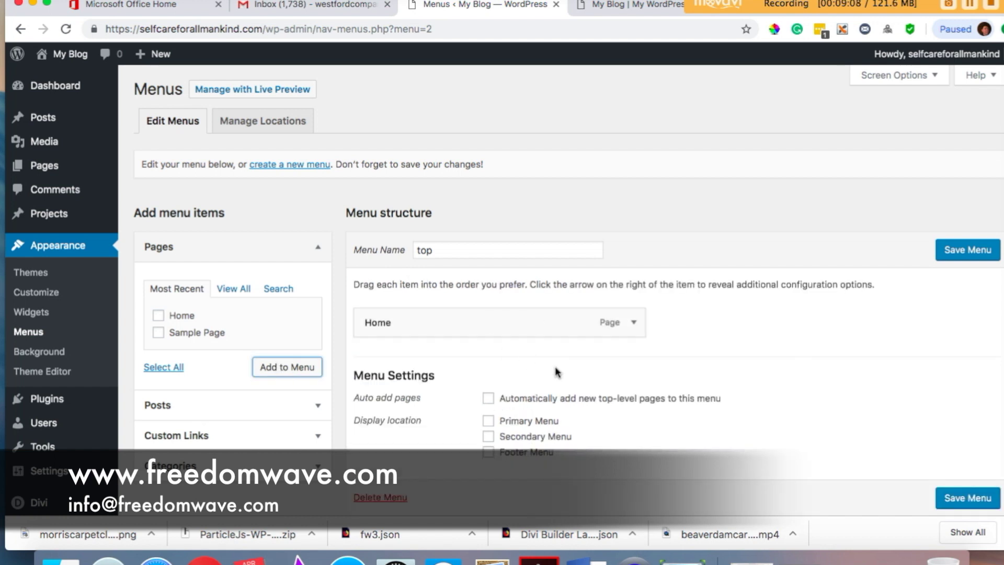
pyautogui.click(489, 425)
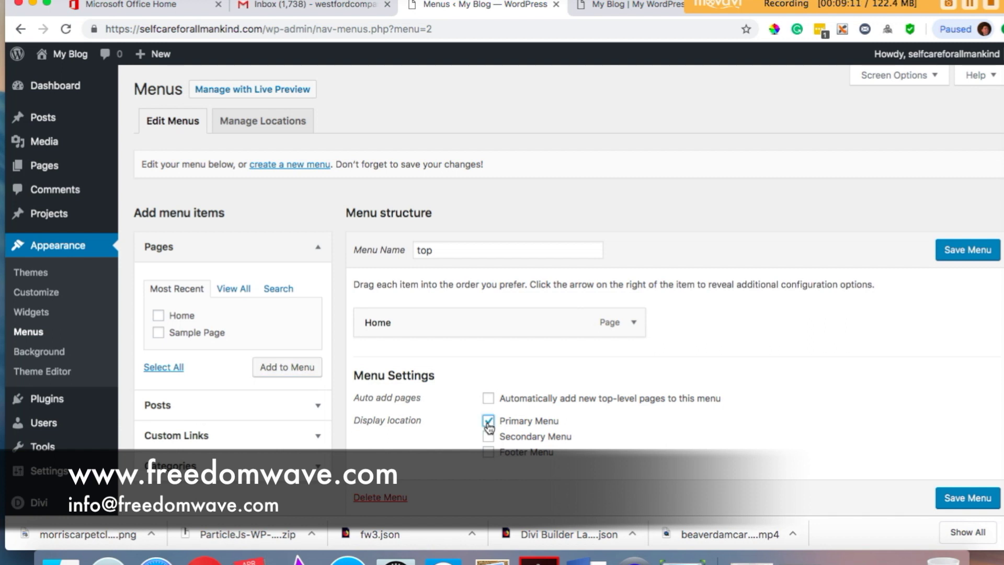
pyautogui.click(962, 256)
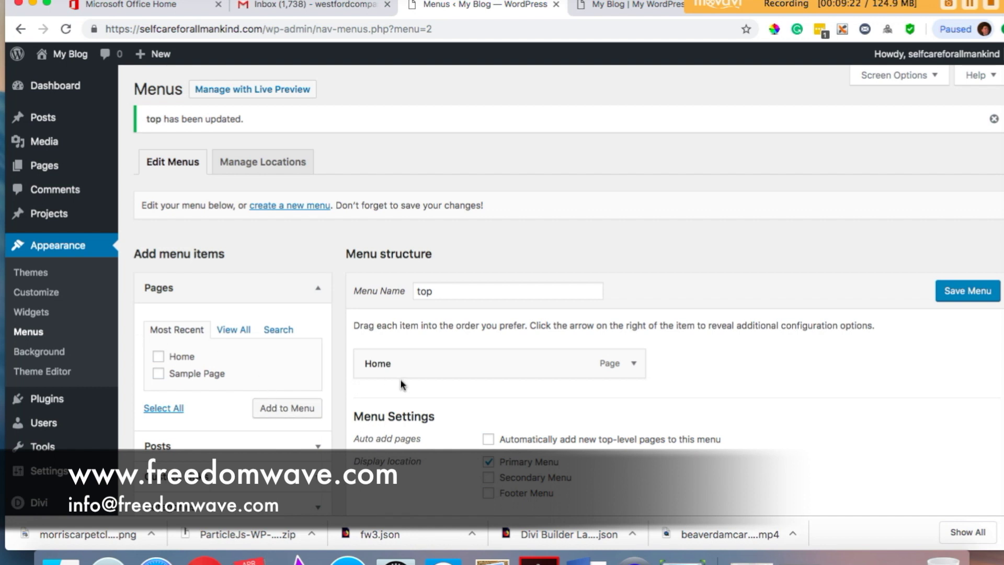
# - Add Sample Page to the top menu and try moving it above Home
pyautogui.click(159, 373)
pyautogui.click(283, 409)
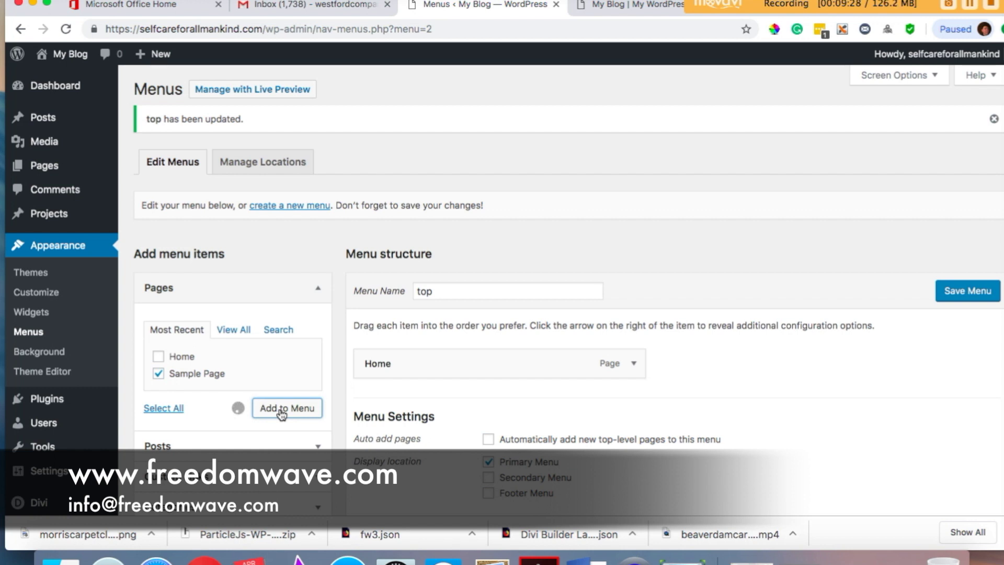
pyautogui.moveTo(410, 401); pyautogui.dragTo(410, 356)
pyautogui.moveTo(422, 406); pyautogui.dragTo(420, 362)
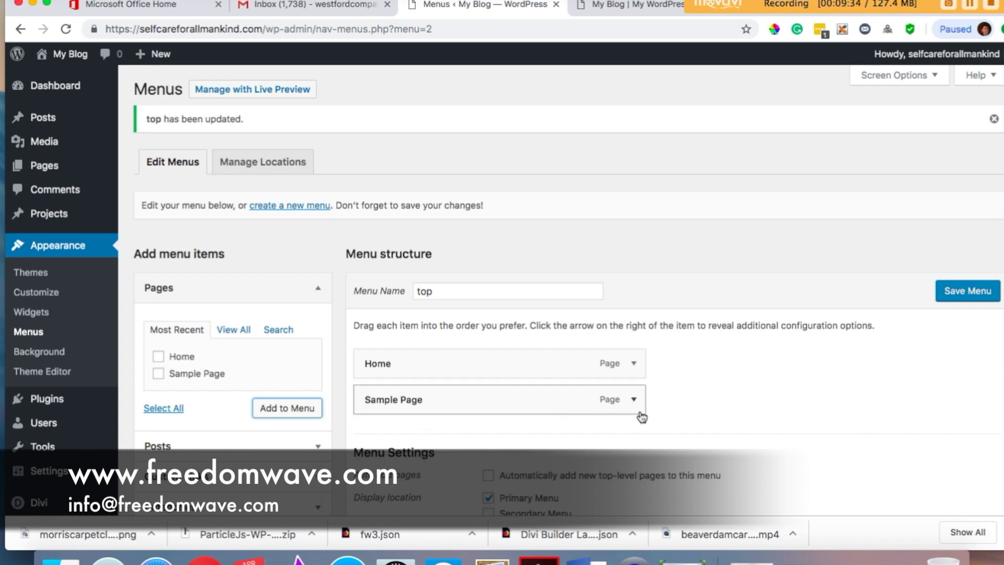
# - Remove the Sample Page item from the top menu and save the menu
pyautogui.click(634, 400)
pyautogui.scroll(-3, 428, 425)
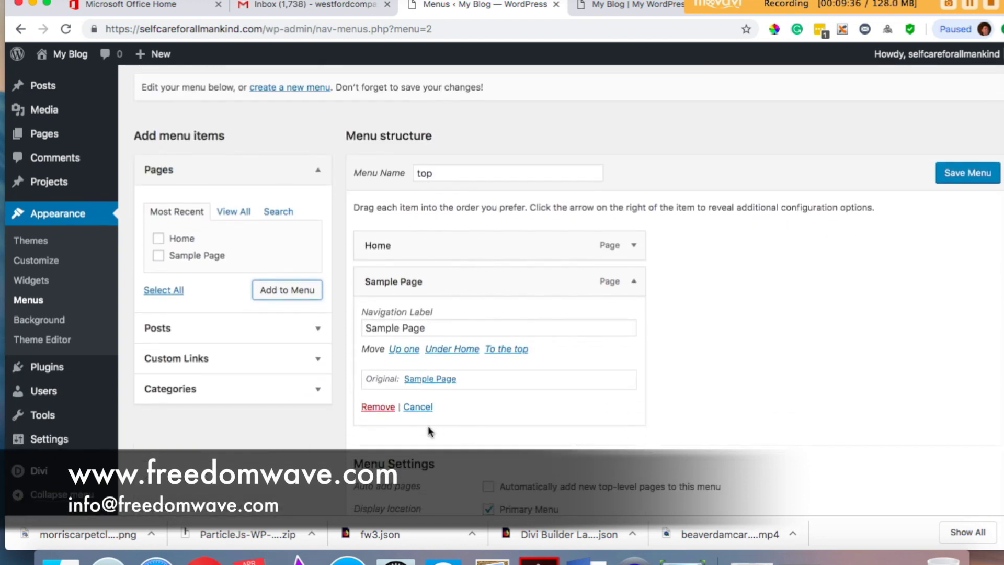
pyautogui.click(387, 407)
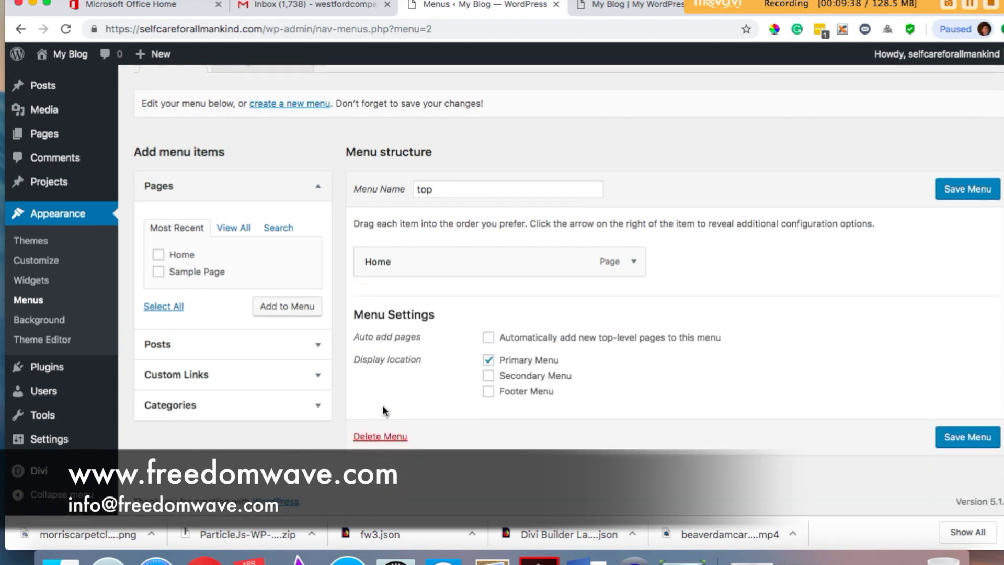
pyautogui.moveTo(50, 137)
pyautogui.click(974, 191)
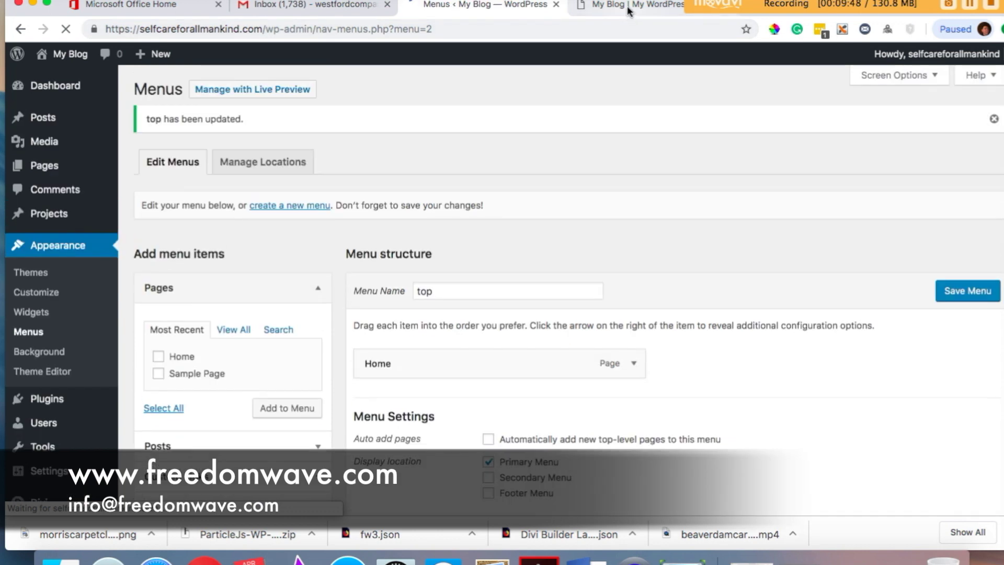
# - Reload the live site to check its navigation menu, and return to the Menus tab
pyautogui.click(627, 7)
pyautogui.click(326, 30)
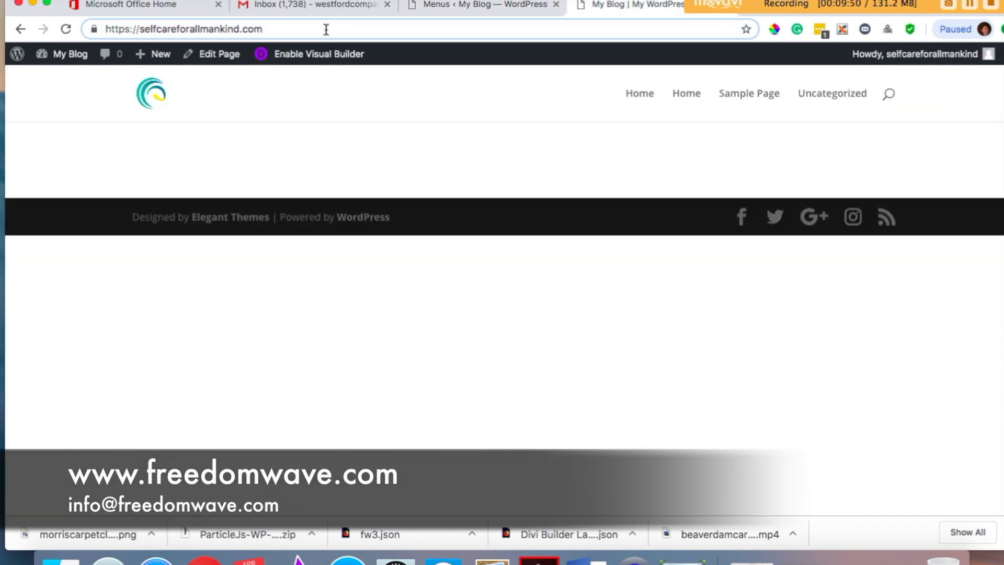
pyautogui.press('Return')
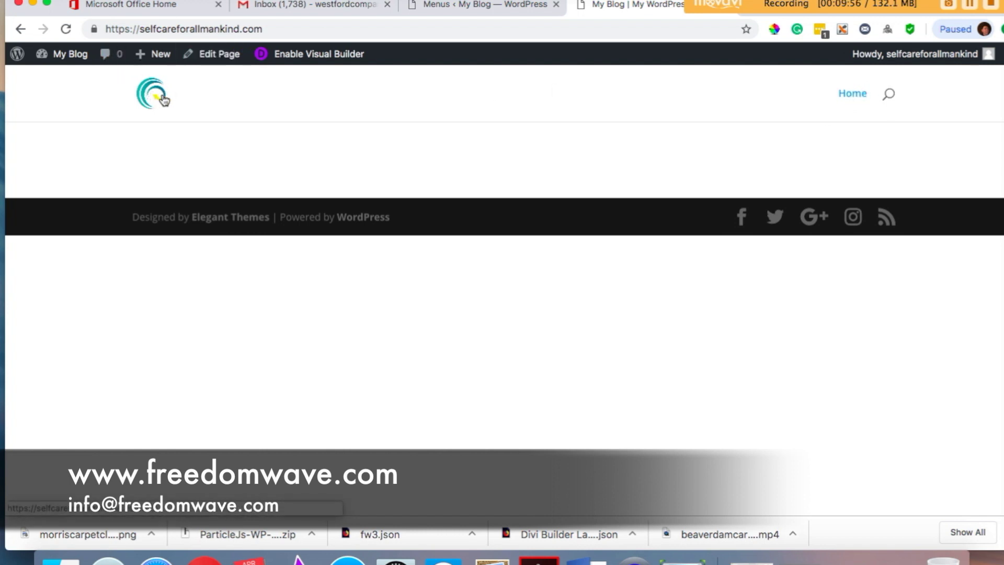
pyautogui.click(505, 6)
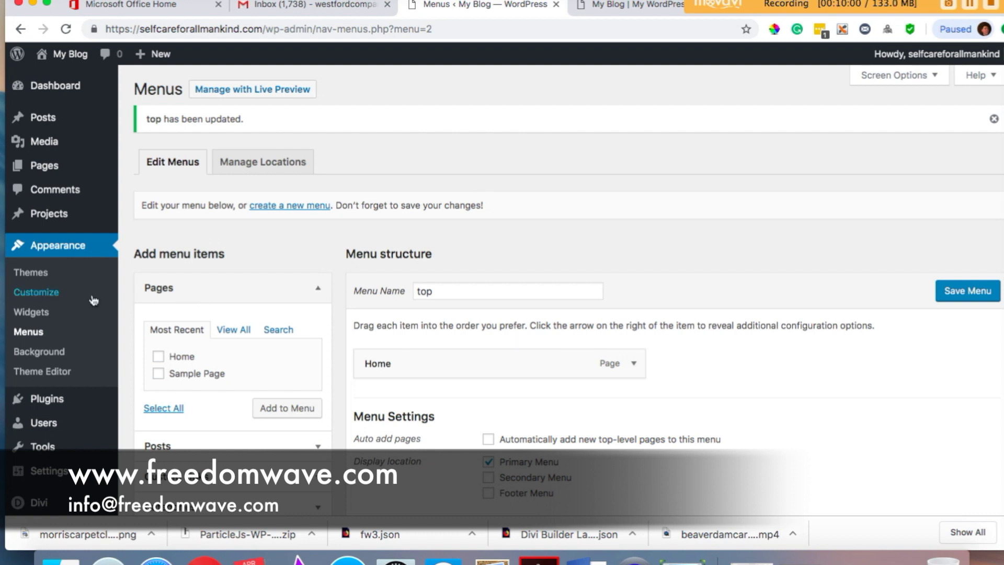
# - Open the Home page for editing from the list of all pages
pyautogui.scroll(-2, 94, 300)
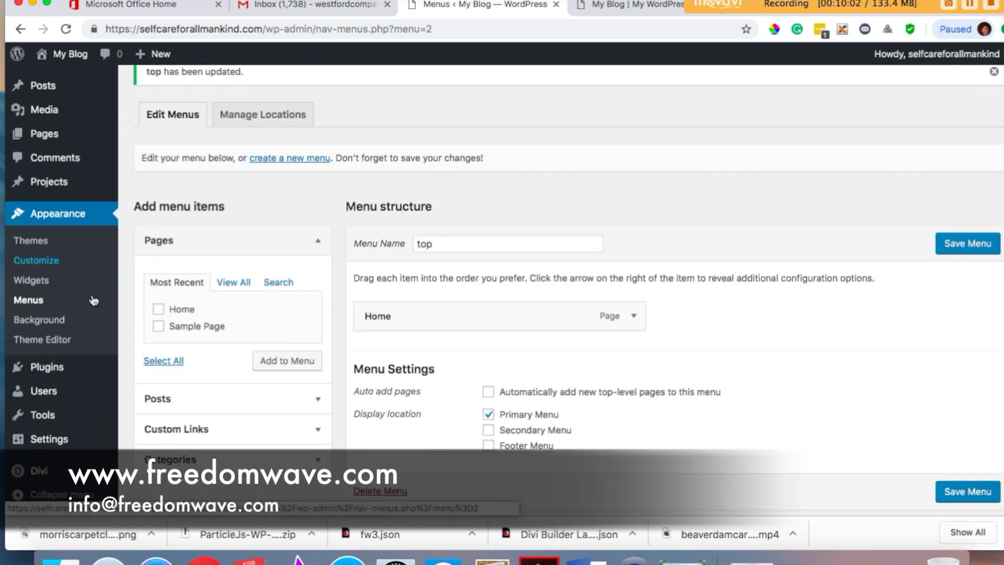
pyautogui.scroll(2, 52, 210)
pyautogui.moveTo(36, 167)
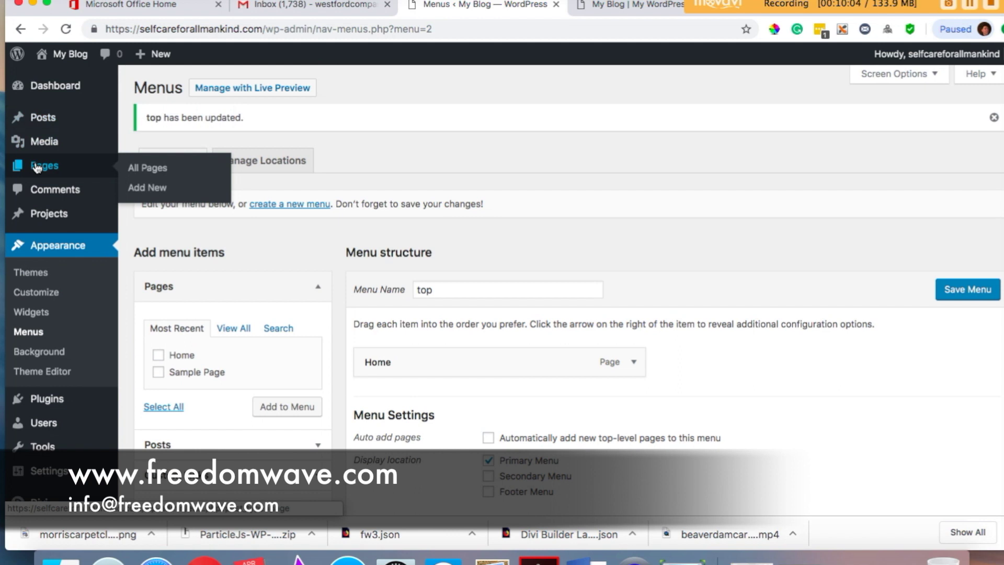
pyautogui.click(149, 169)
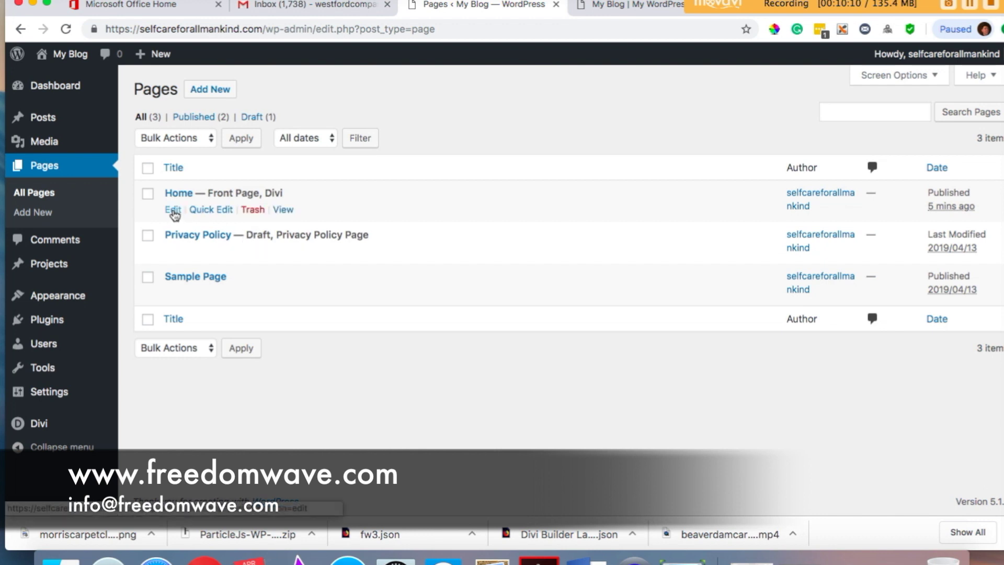
pyautogui.click(173, 210)
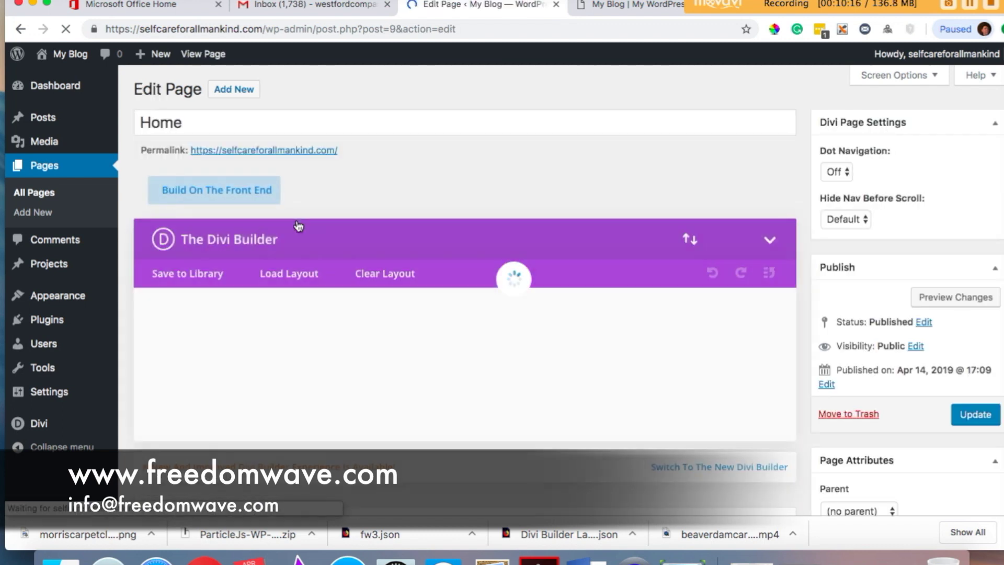
pyautogui.scroll(-2, 554, 327)
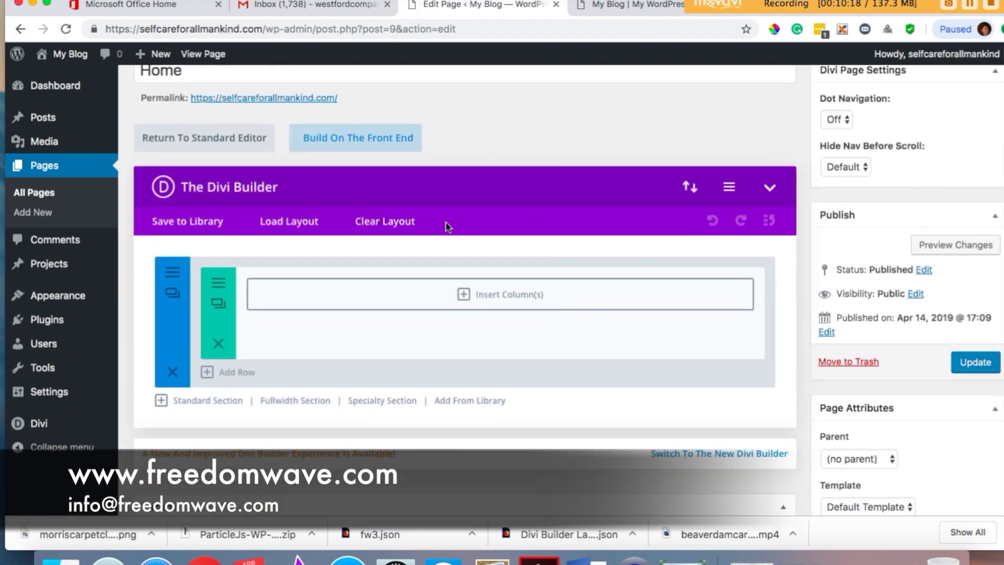
# - Browse the Divi Builder's premade layouts and open the Yoga Studio layout pack with its Landing layout
pyautogui.click(294, 222)
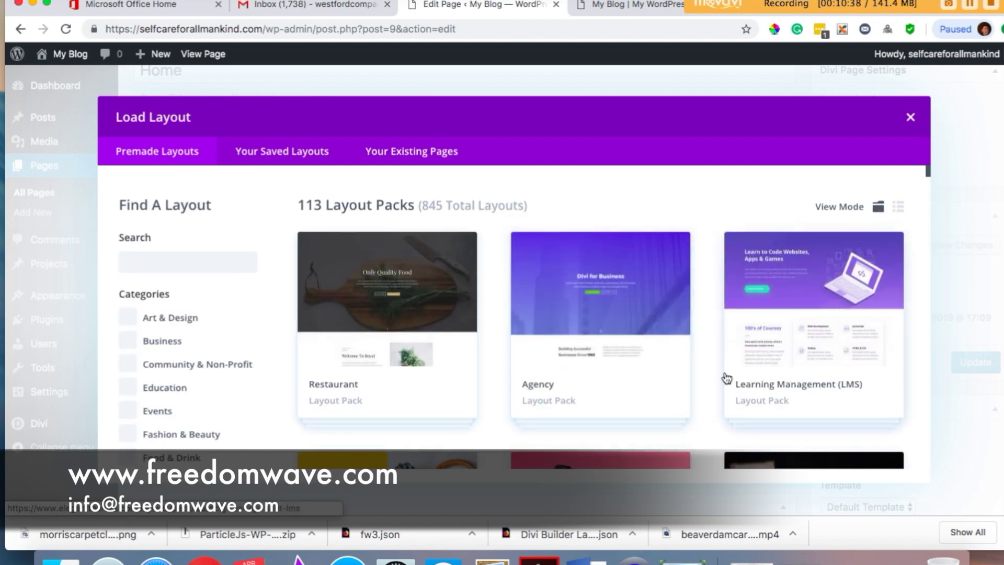
pyautogui.scroll(-8, 709, 374)
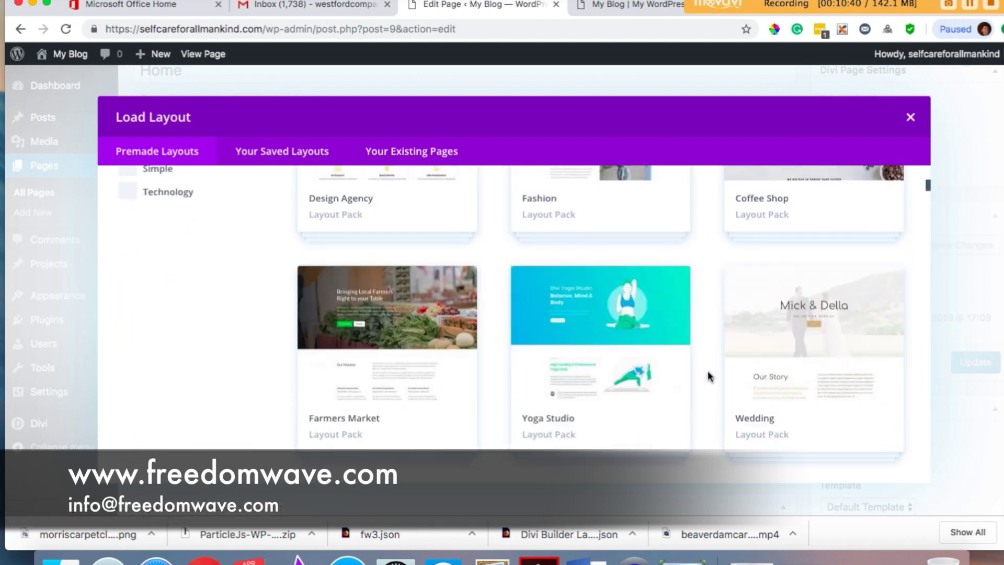
pyautogui.scroll(-2, 708, 376)
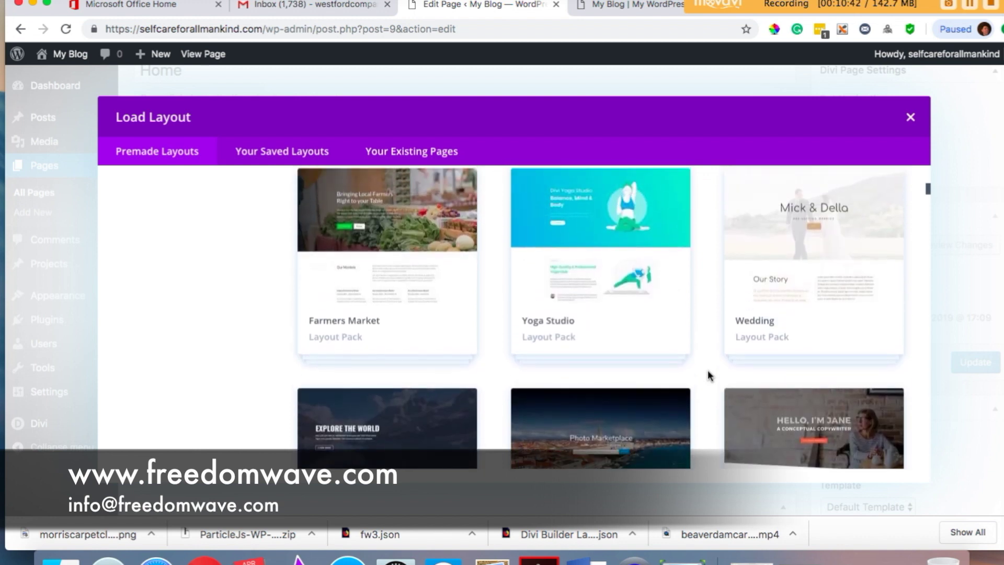
pyautogui.click(579, 256)
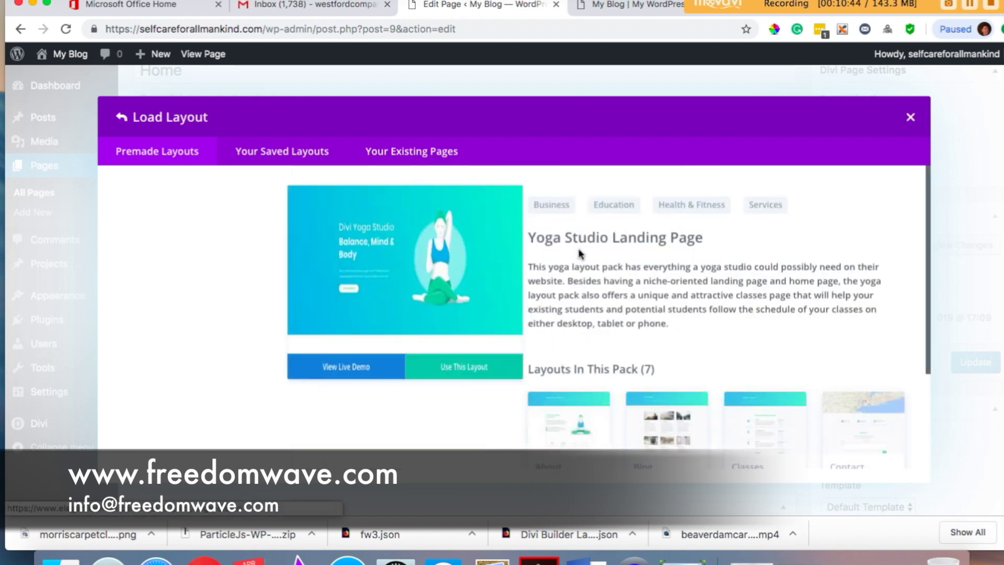
pyautogui.scroll(-3, 756, 373)
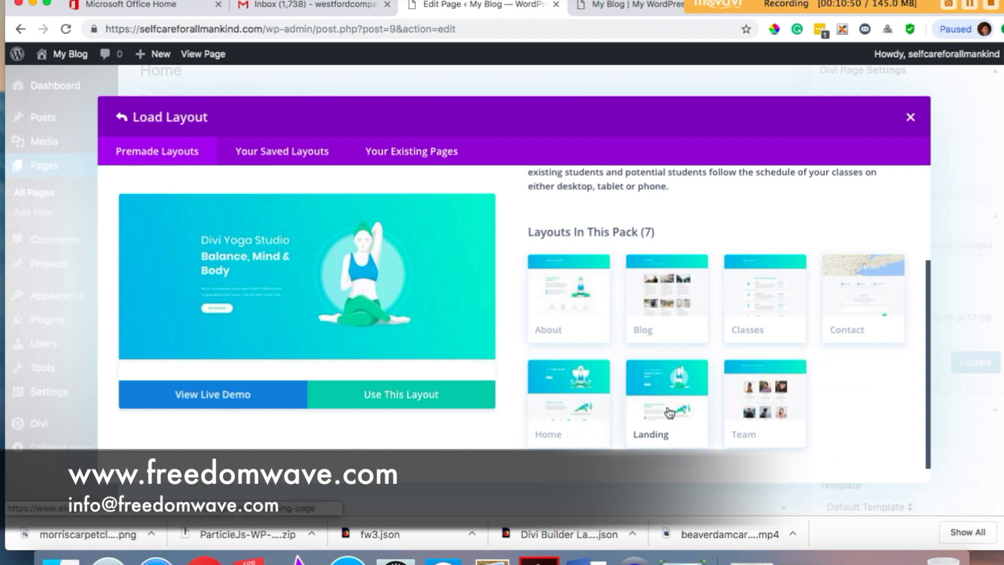
# - Load the Yoga Studio Landing layout, authenticating with the Elegant Themes username and API key, and update the Home page
pyautogui.click(403, 401)
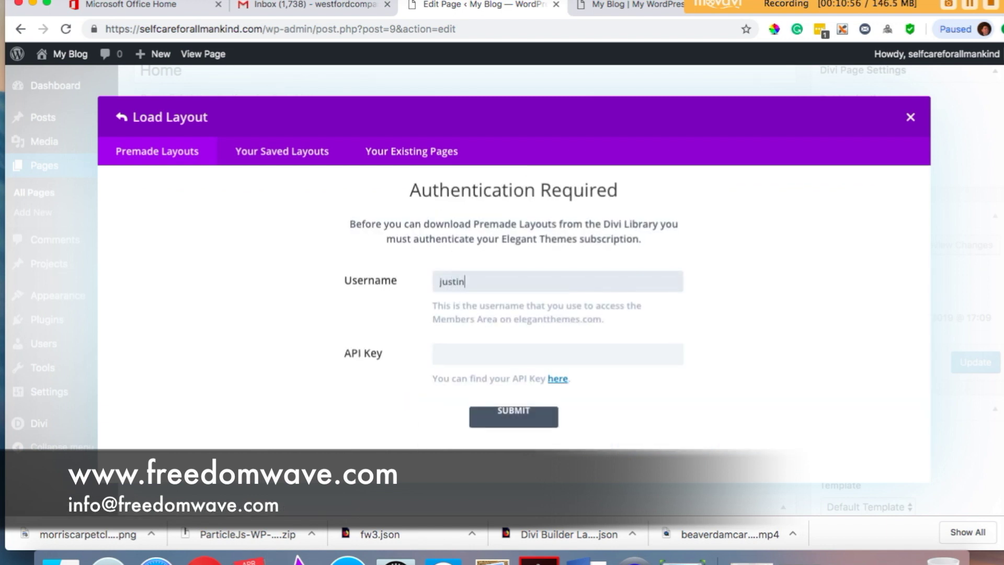
pyautogui.click(476, 352)
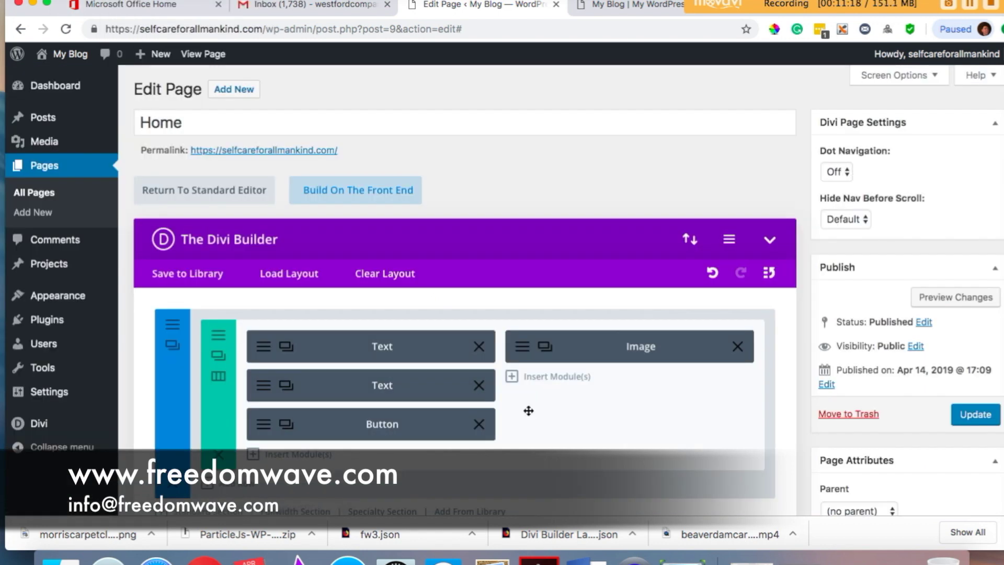
pyautogui.click(976, 416)
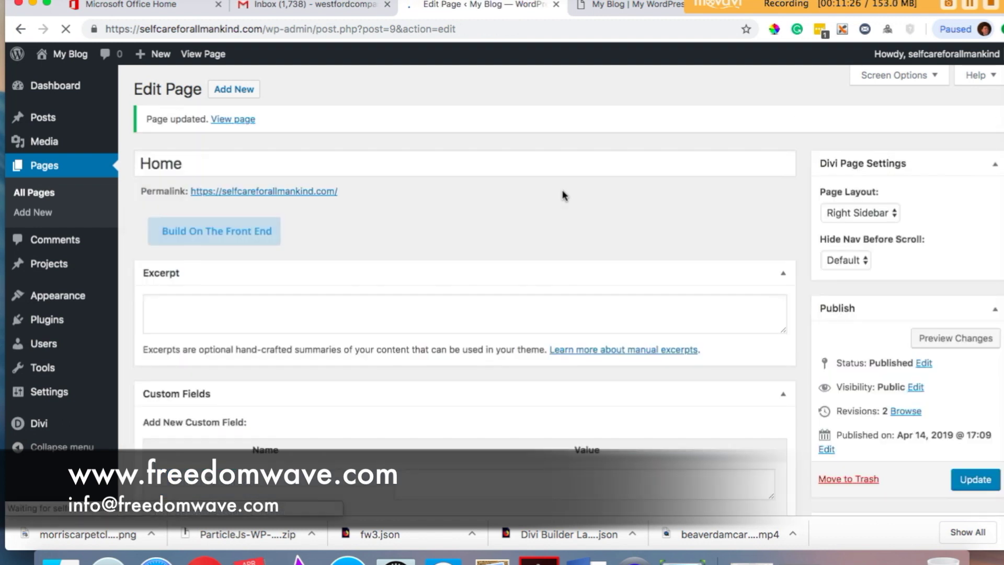
# - Reload the live site's home page and look through the sections of the Yoga Studio layout
pyautogui.click(637, 8)
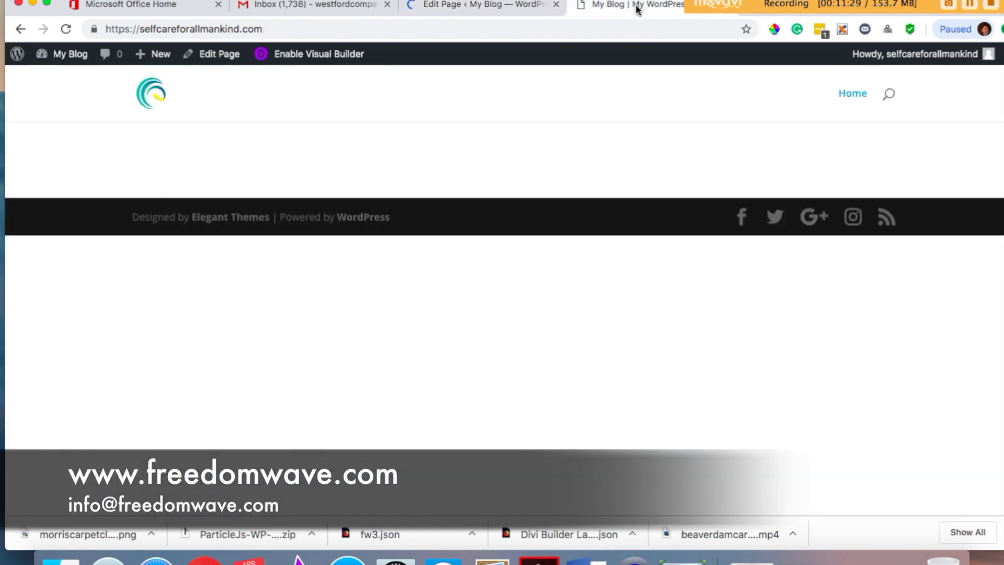
pyautogui.click(321, 29)
pyautogui.click(294, 29)
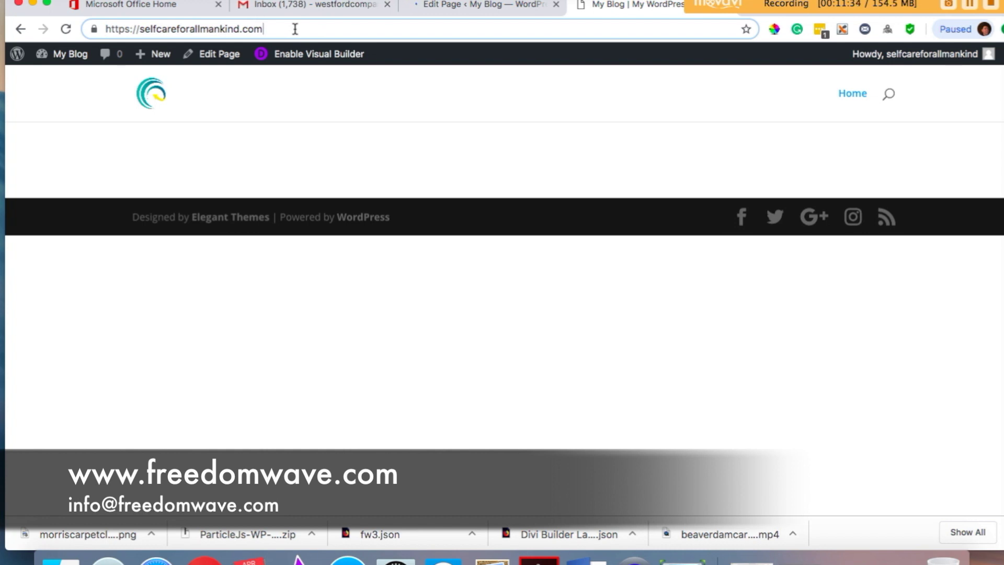
pyautogui.press('Return')
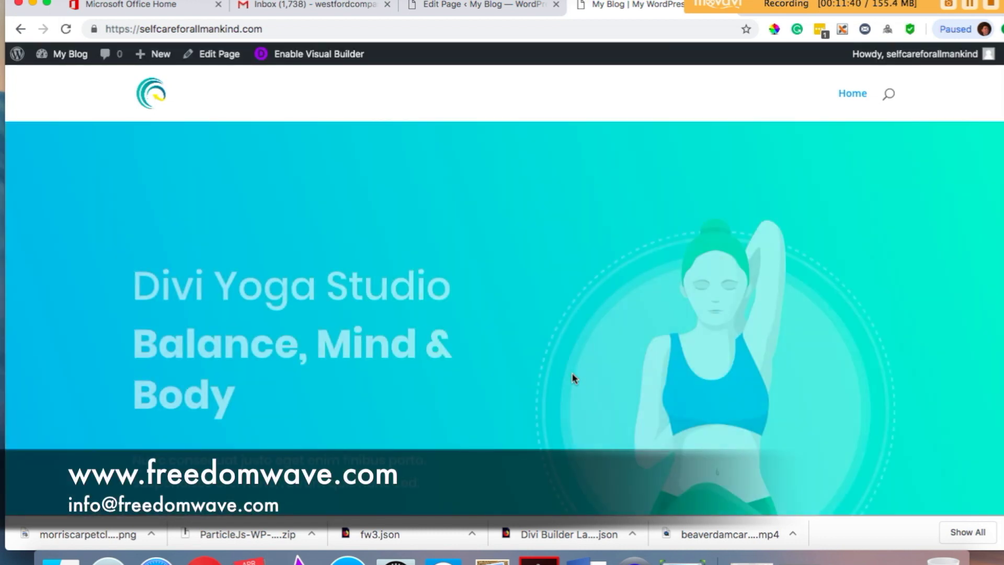
pyautogui.scroll(-20, 512, 372)
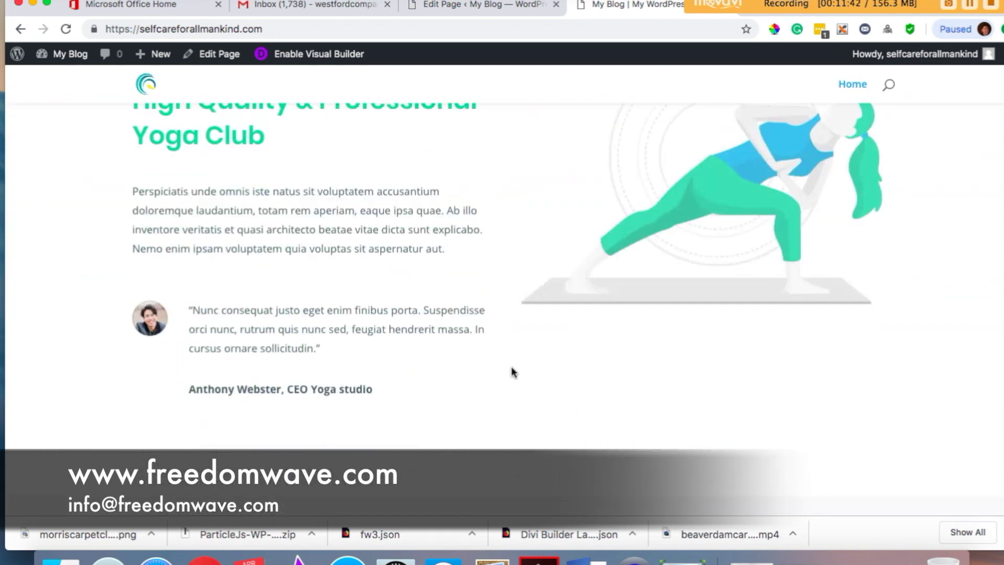
pyautogui.scroll(-15, 512, 372)
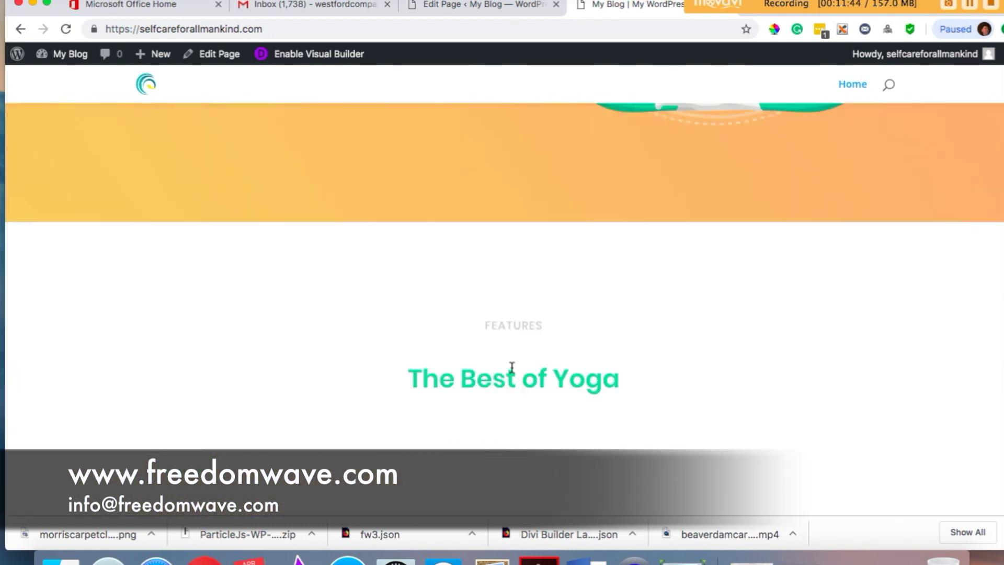
pyautogui.scroll(5, 512, 371)
pyautogui.scroll(10, 512, 371)
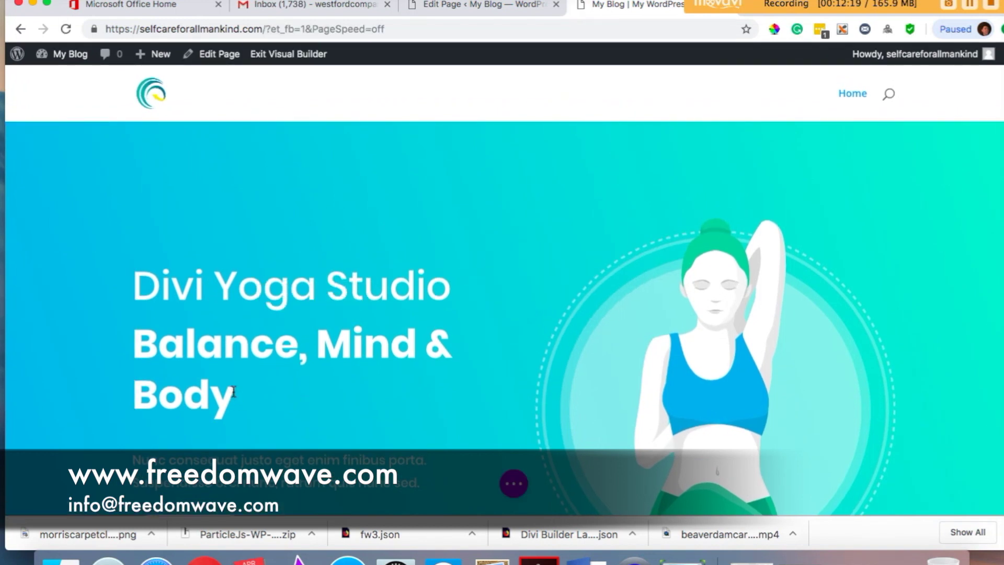
# - In the Visual Builder, replace "Mind & Body" in the hero heading with "see how easy this is!"
pyautogui.click(233, 394)
pyautogui.press('BackSpace')
pyautogui.press('BackSpace')
pyautogui.press('BackSpace')
pyautogui.press('BackSpace')
pyautogui.press('BackSpace')
pyautogui.press('BackSpace')
pyautogui.press('BackSpace')
pyautogui.press('BackSpace')
pyautogui.press('BackSpace')
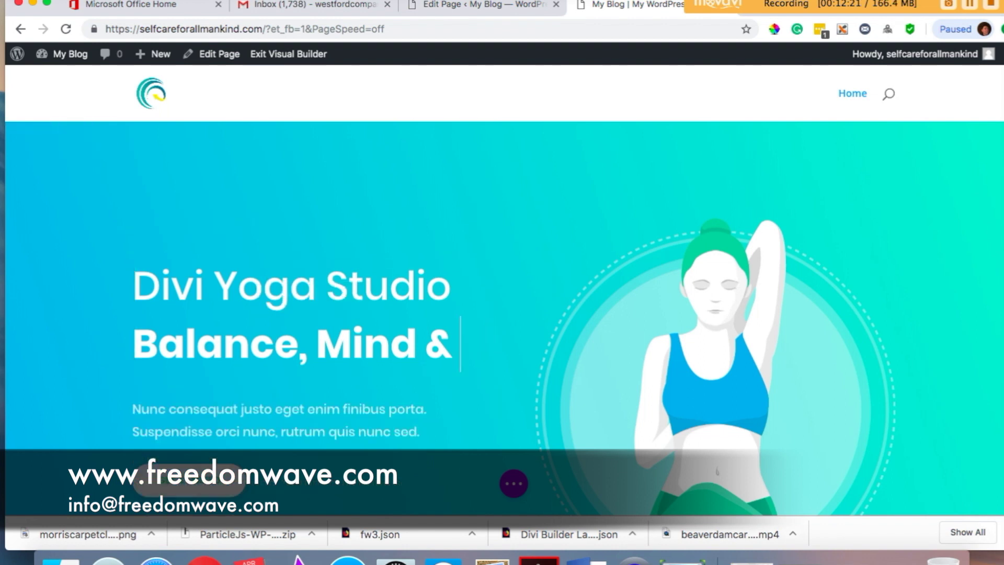
pyautogui.press('BackSpace')
pyautogui.press('BackSpace')
pyautogui.write('see')
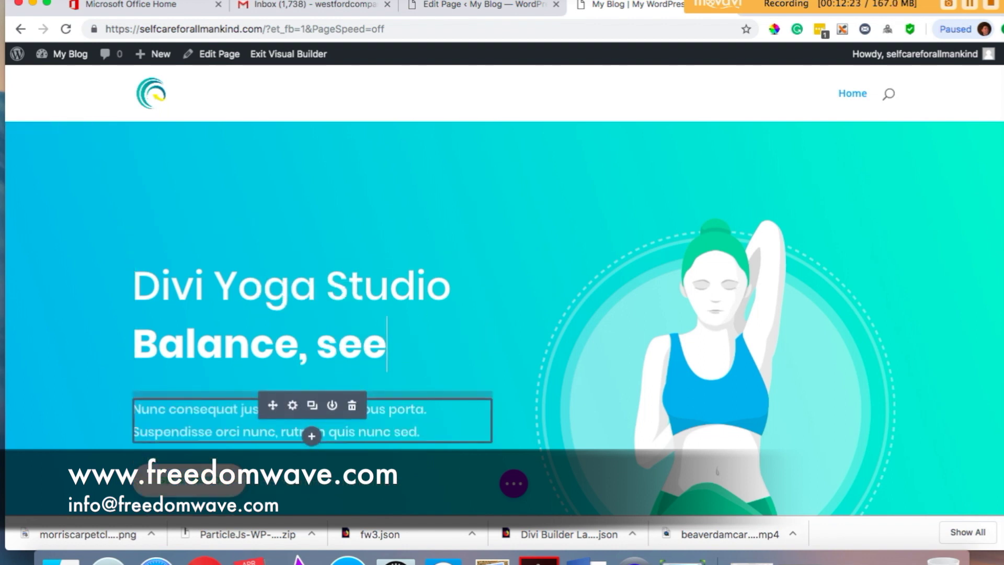
pyautogui.write(' how easy this is!')
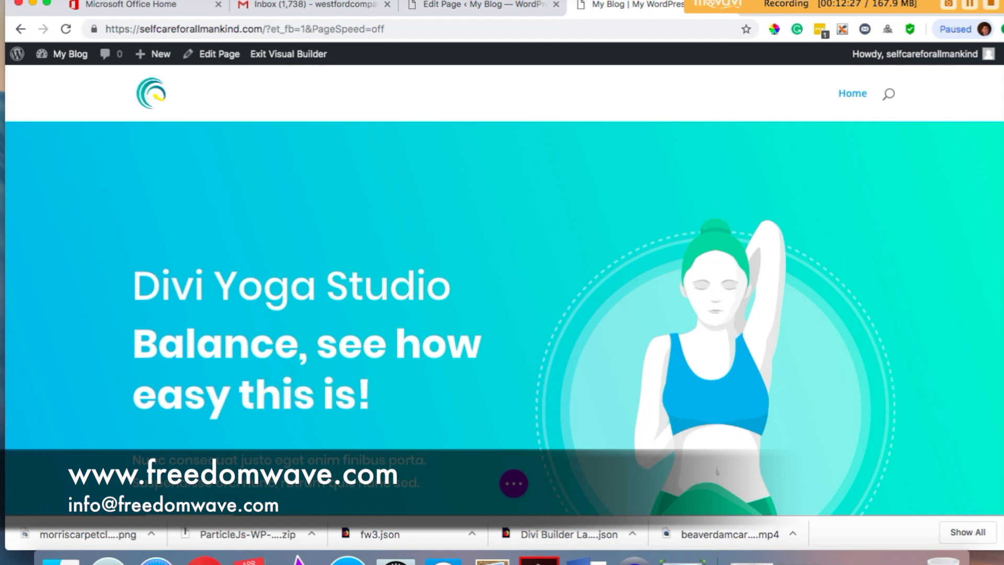
# - Look through the home page's sections in the Visual Builder and expand the page settings bar
pyautogui.moveTo(635, 358)
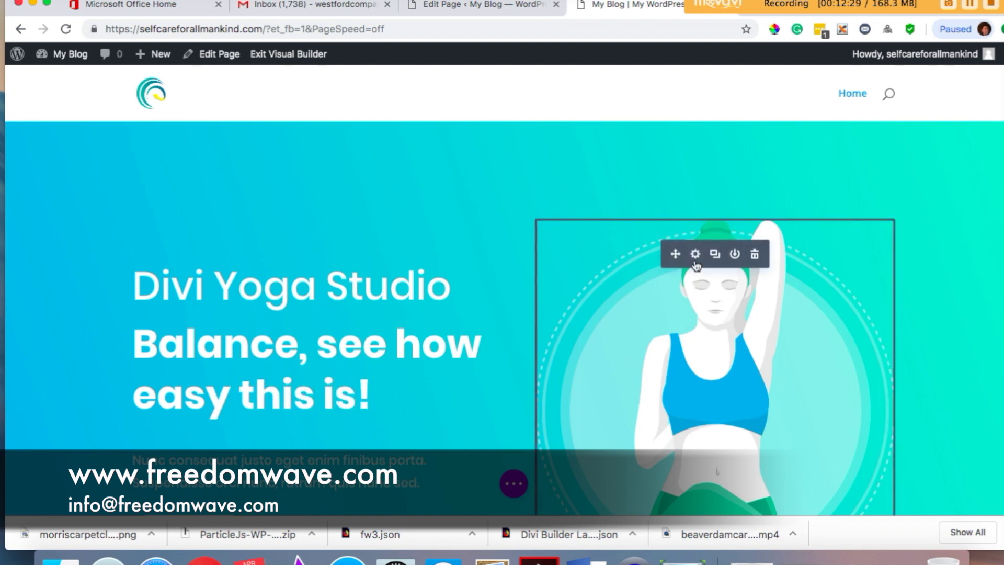
pyautogui.scroll(-10, 639, 370)
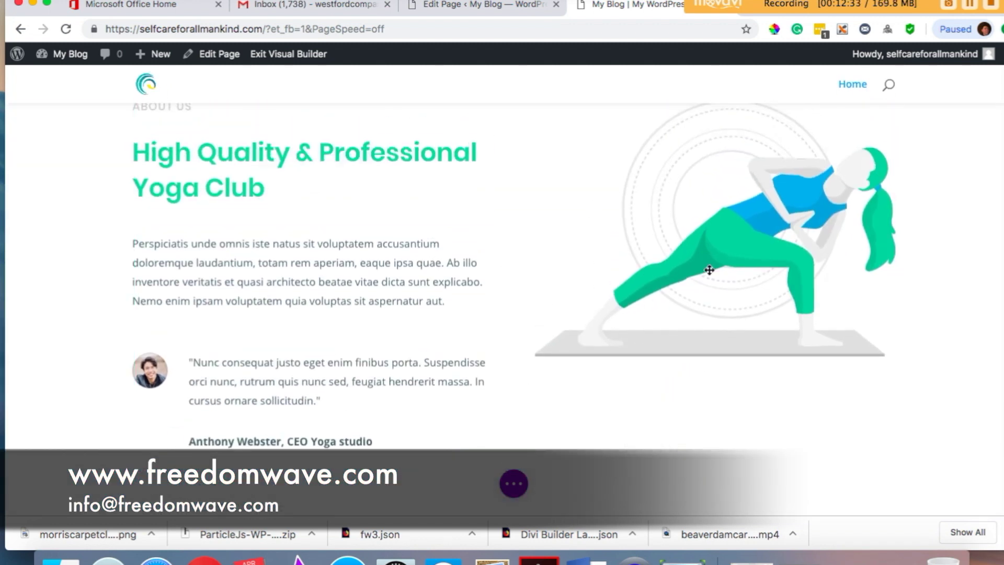
pyautogui.scroll(-15, 480, 440)
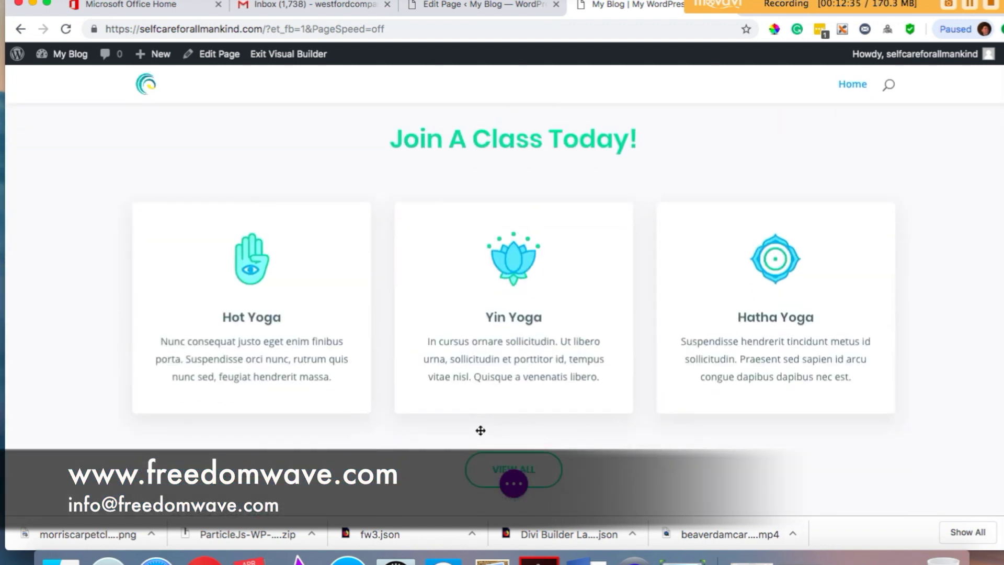
pyautogui.scroll(-10, 602, 363)
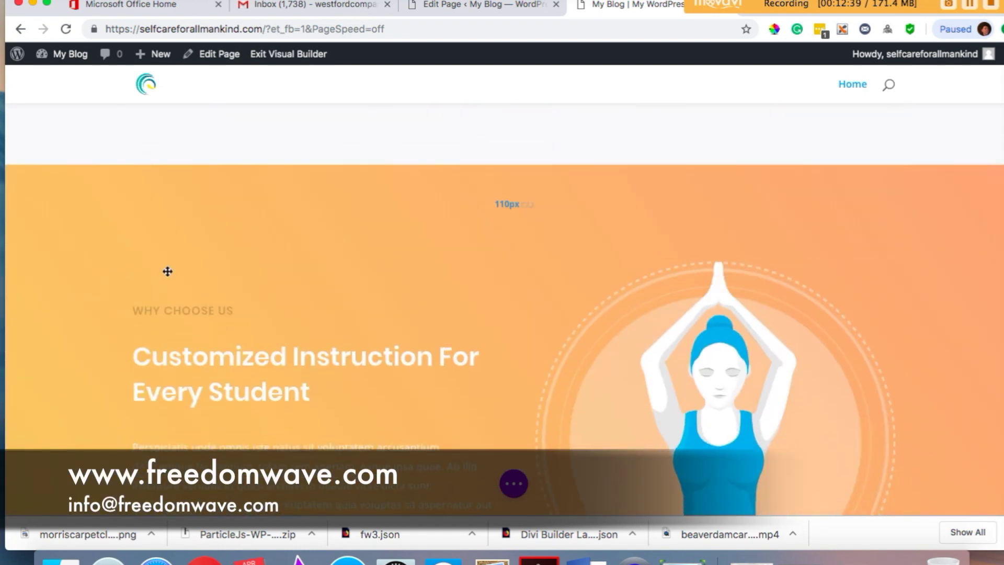
pyautogui.scroll(20, 504, 274)
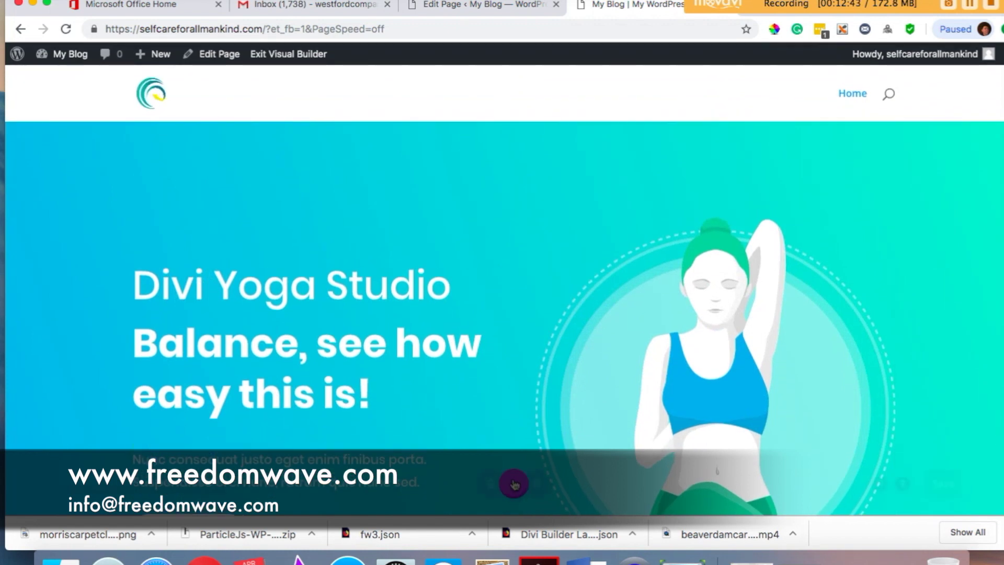
pyautogui.click(514, 484)
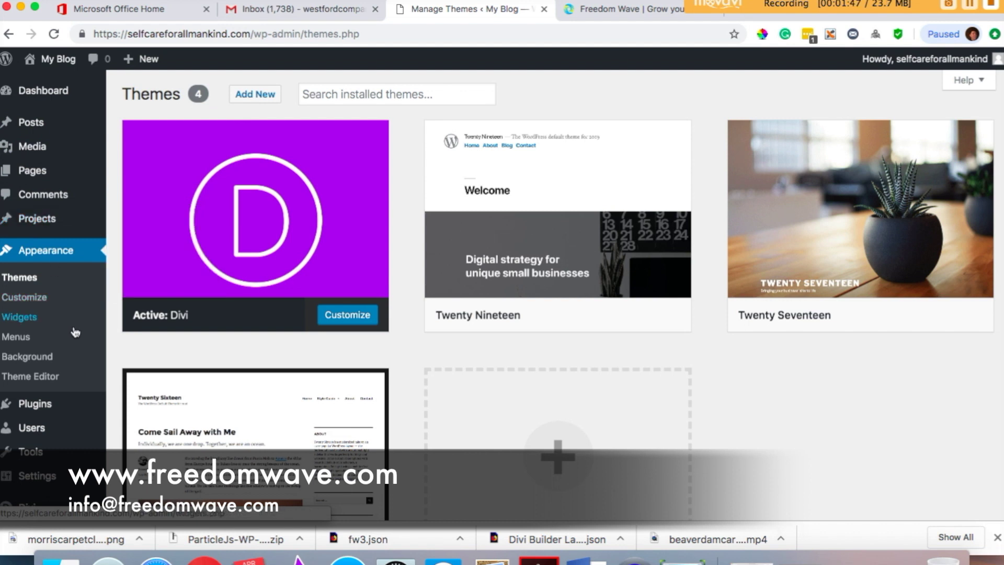
# - Go to the page for adding new plugins and open the zip upload form
pyautogui.scroll(-5, 75, 332)
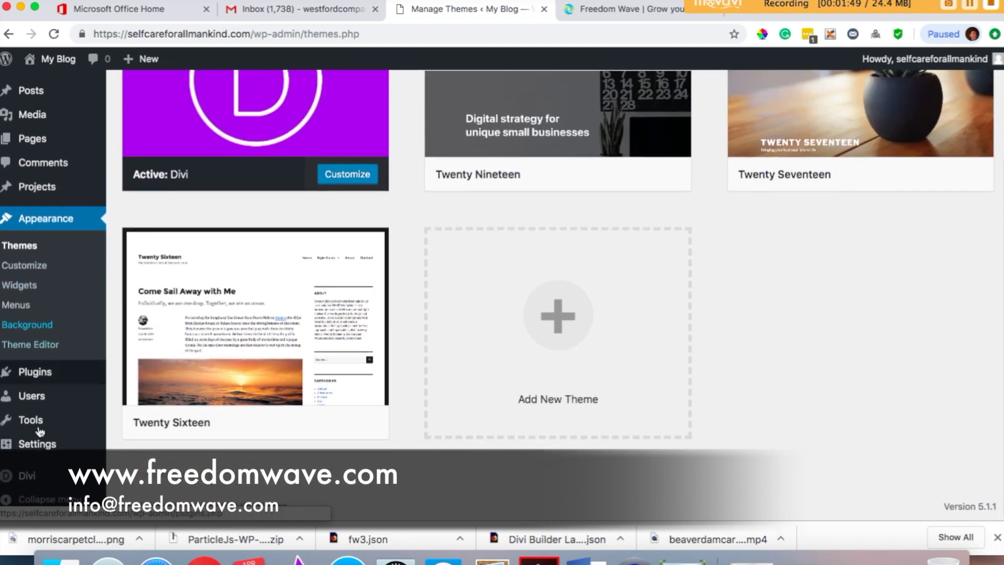
pyautogui.moveTo(30, 475)
pyautogui.moveTo(31, 371)
pyautogui.click(141, 398)
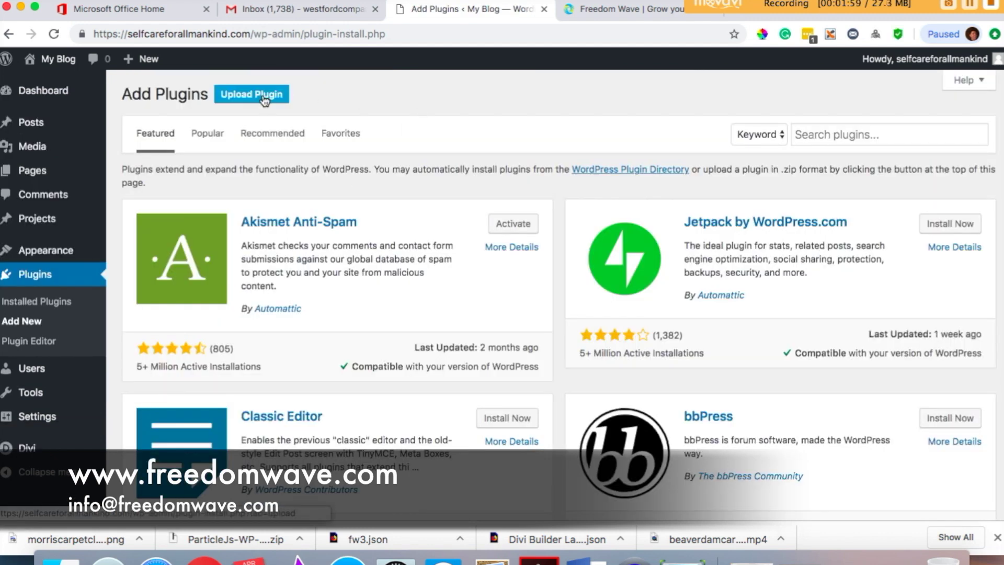
pyautogui.click(264, 101)
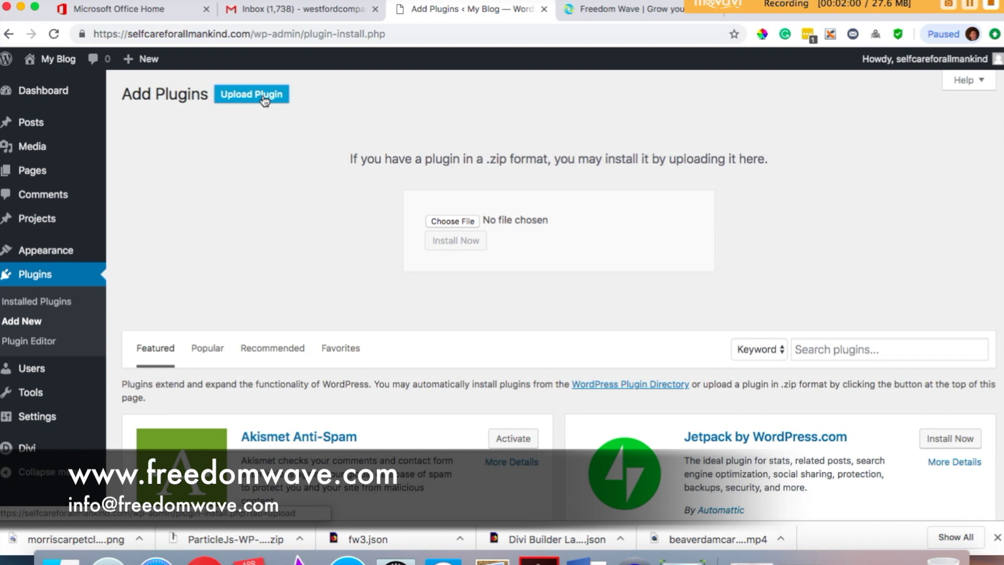
# - Choose divi-ghoster-AGS-2.1.7.zip from the Freedom Wave folder as the plugin file to upload
pyautogui.click(463, 219)
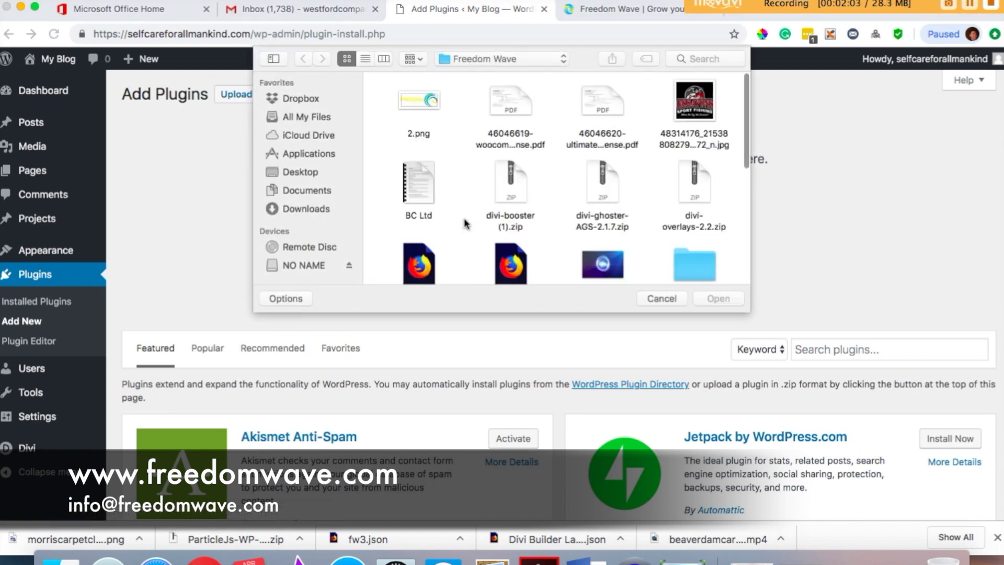
pyautogui.scroll(-1, 471, 193)
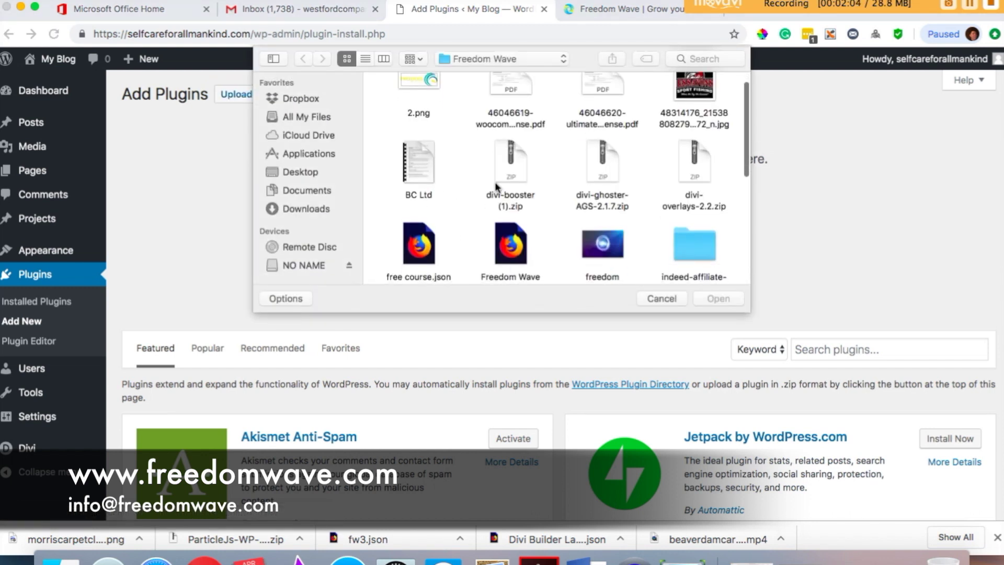
pyautogui.click(610, 167)
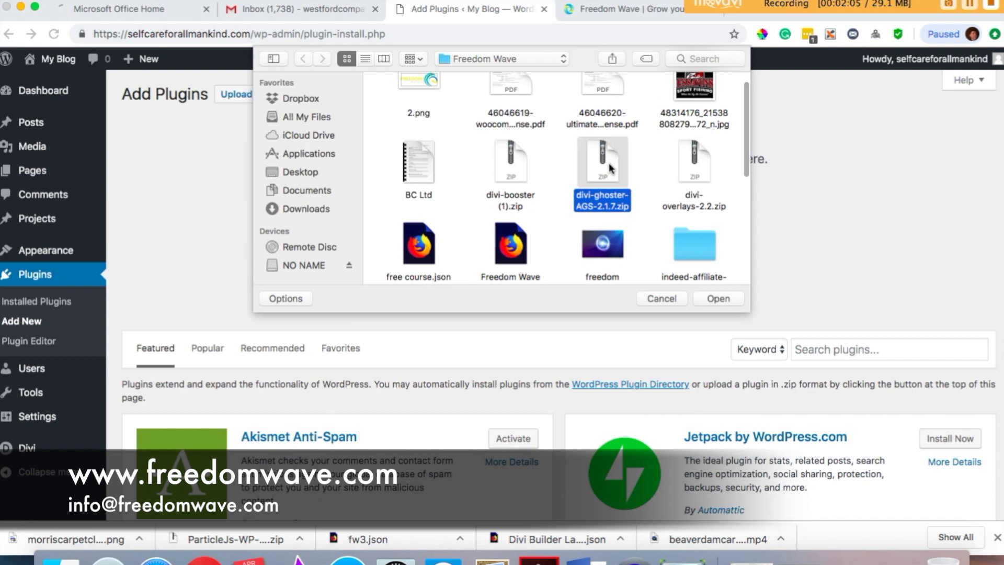
pyautogui.click(718, 299)
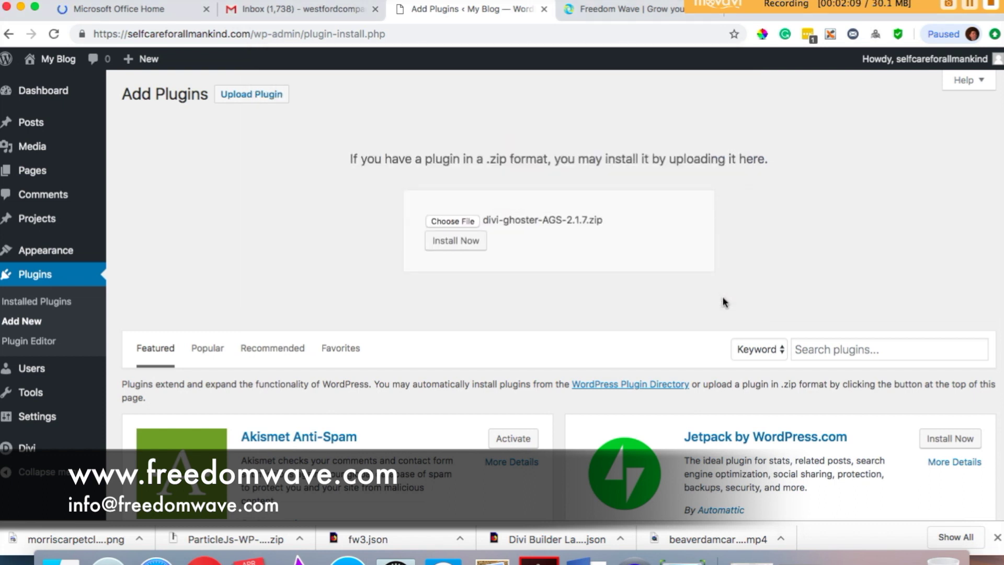
# - Install the chosen Divi Ghoster zip file and activate the plugin
pyautogui.click(465, 243)
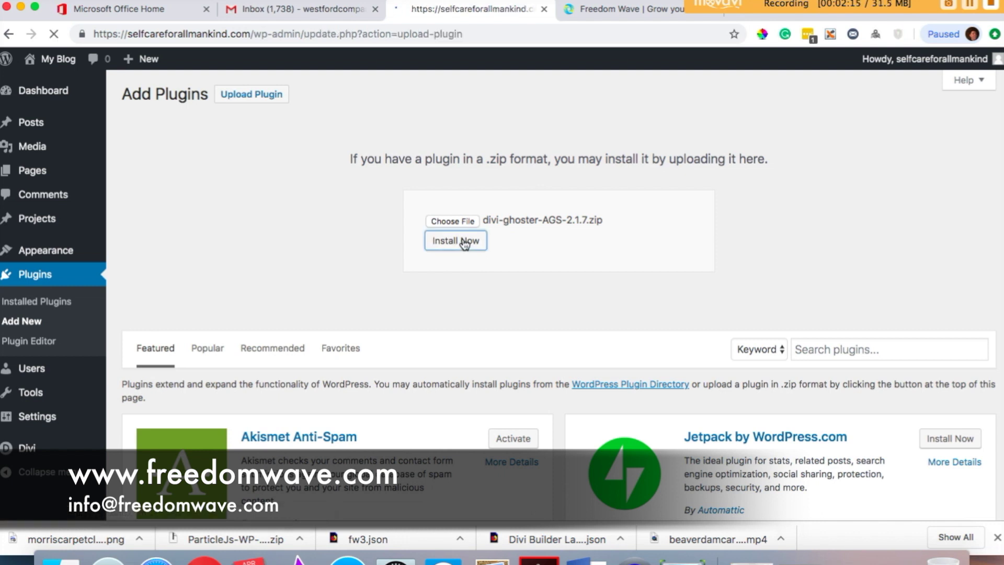
pyautogui.click(173, 197)
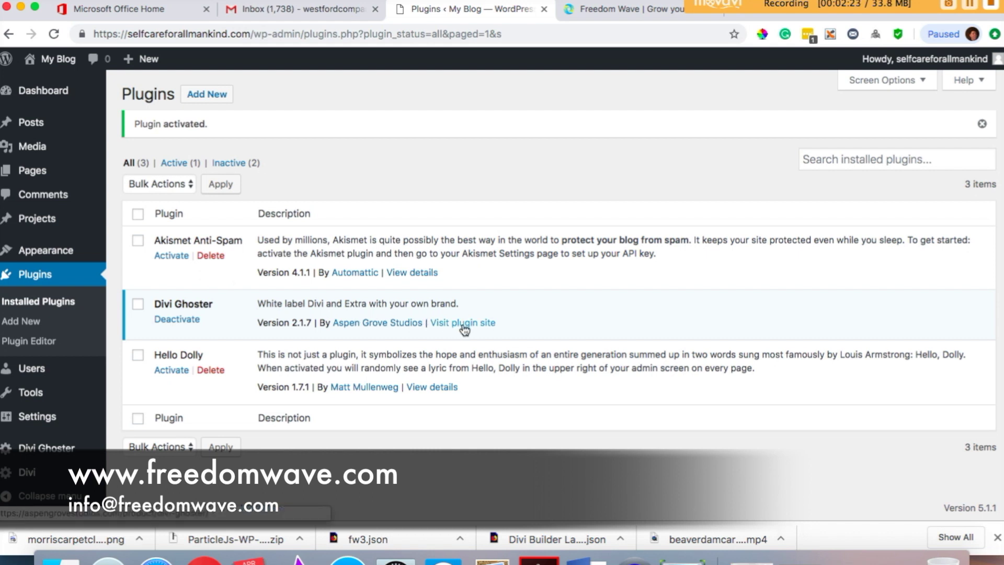
pyautogui.scroll(-1, 291, 279)
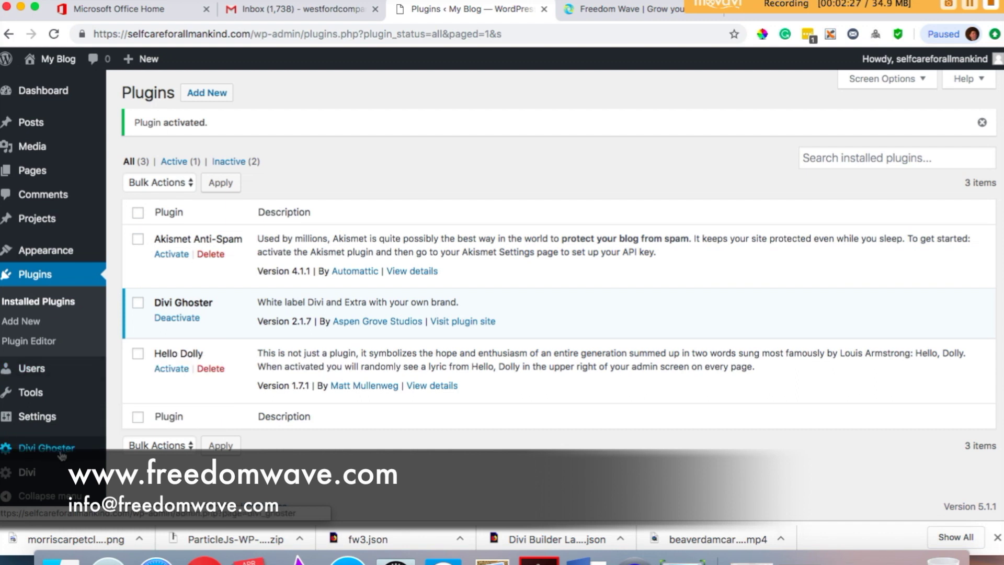
# - Submit the license key on the Divi Ghoster page and open the plugin's branding settings
pyautogui.click(42, 450)
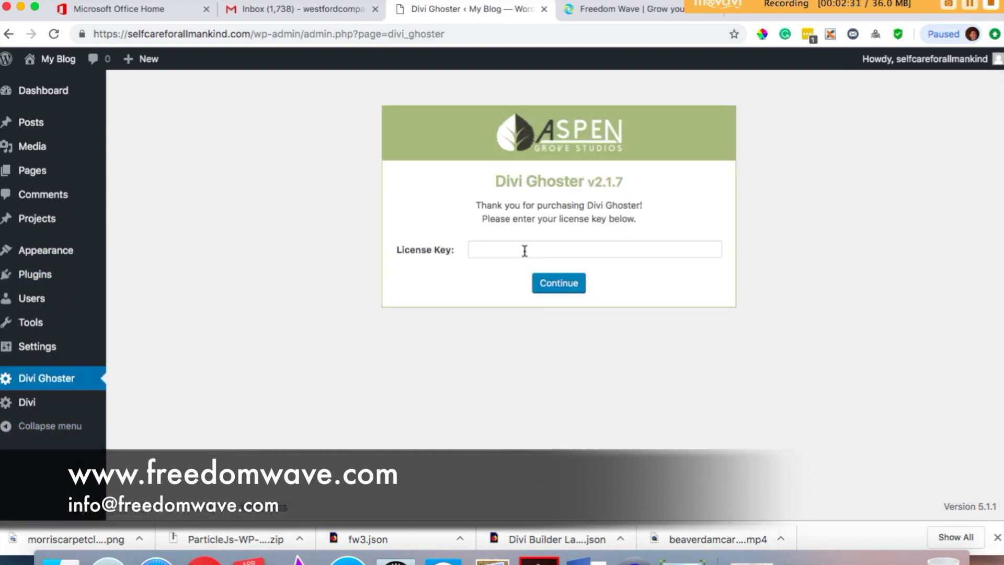
pyautogui.click(558, 285)
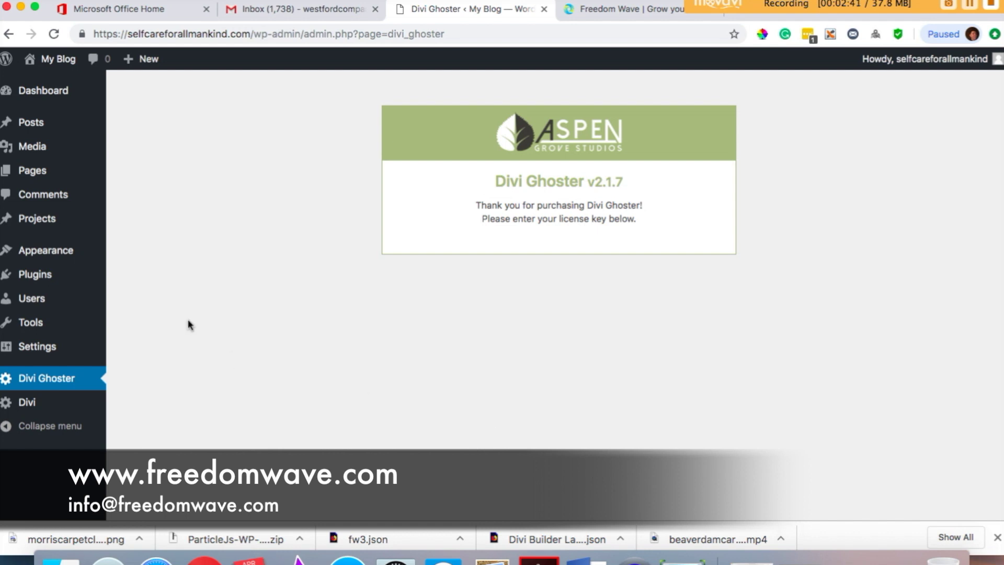
pyautogui.click(45, 378)
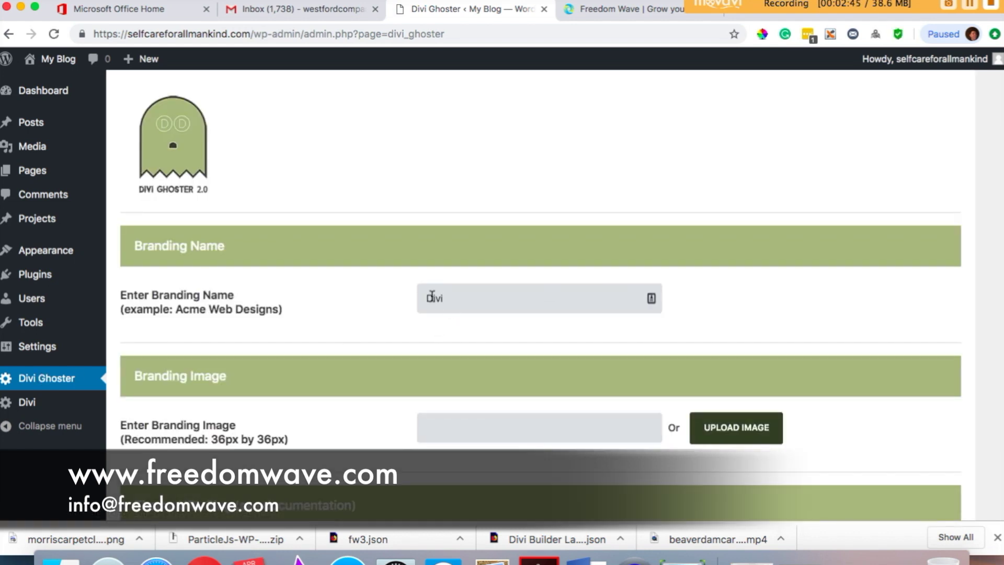
# - Replace the Divi Ghoster branding name with FreedomWave
pyautogui.click(448, 303)
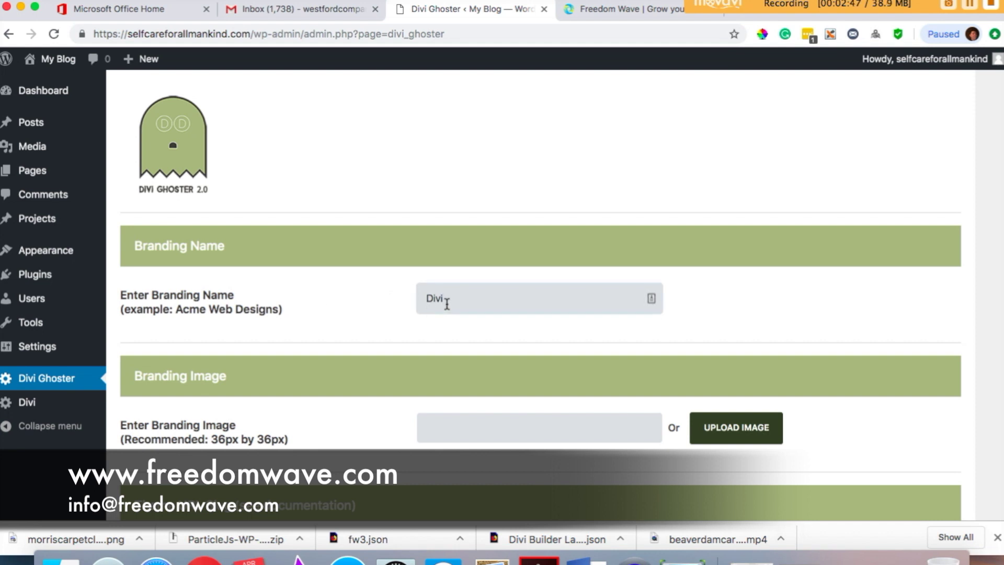
pyautogui.write('Fre')
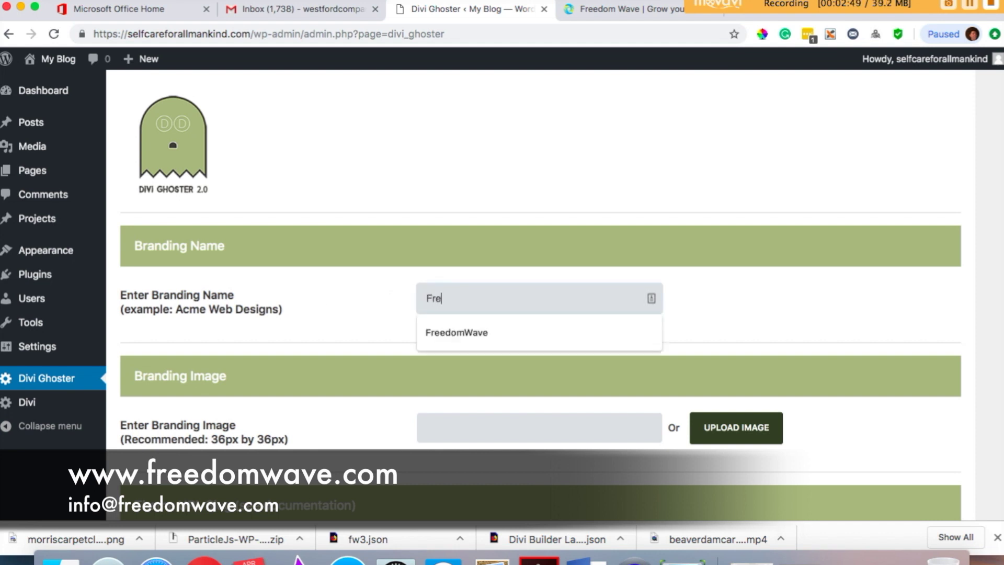
pyautogui.click(481, 334)
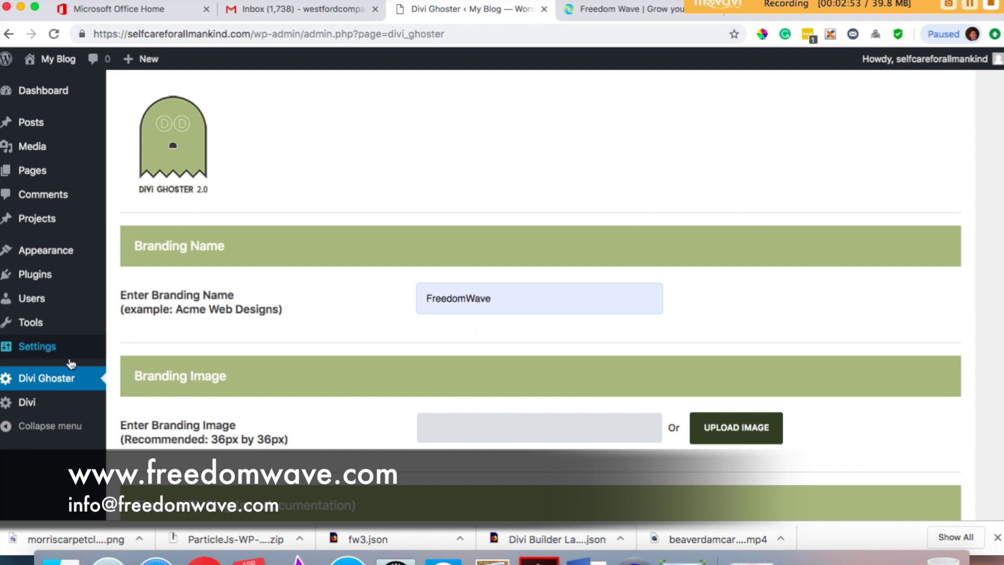
pyautogui.moveTo(46, 411)
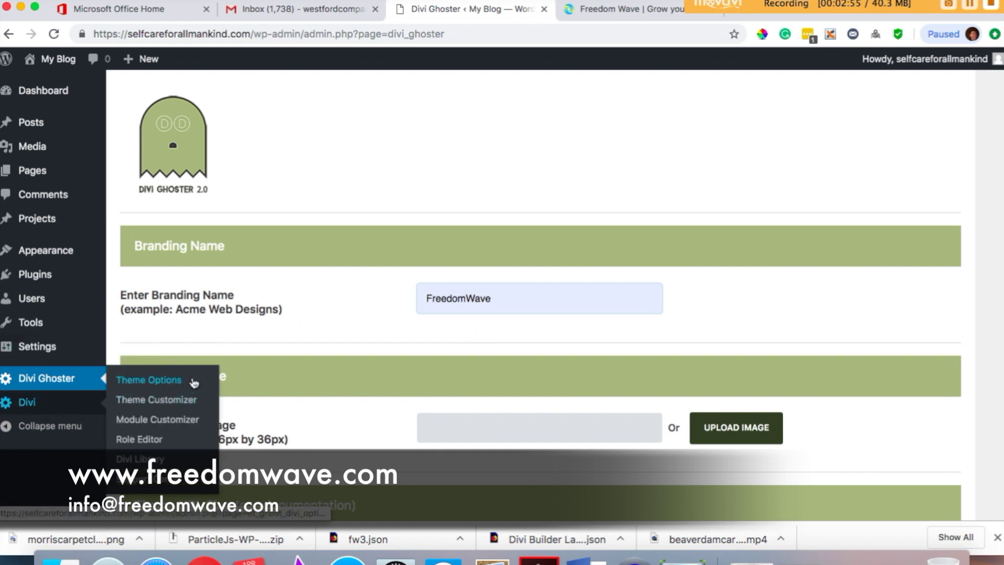
# - Upload rsz_12.png from the Freedom Wave folder and choose it as the branding image
pyautogui.scroll(-2, 739, 326)
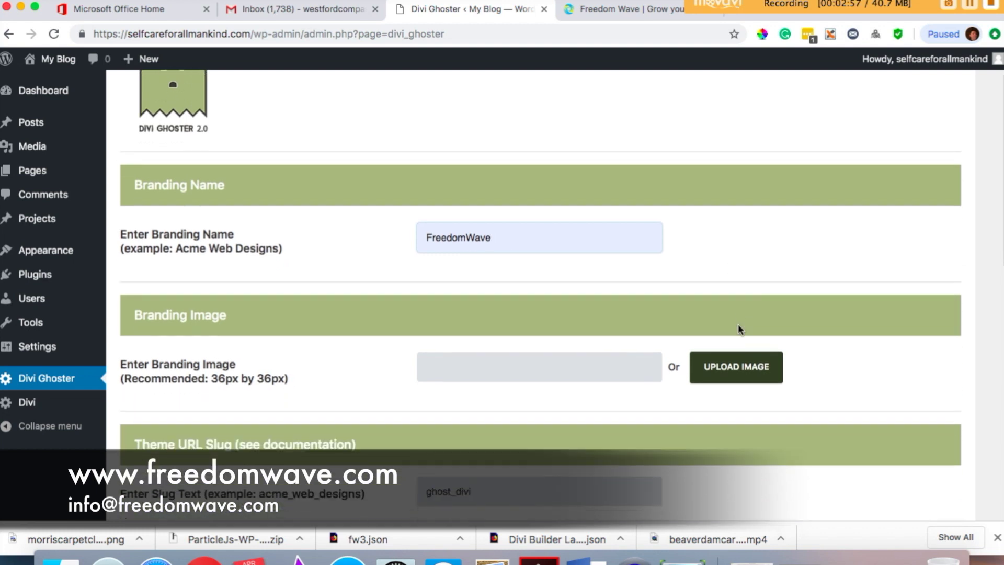
pyautogui.click(735, 381)
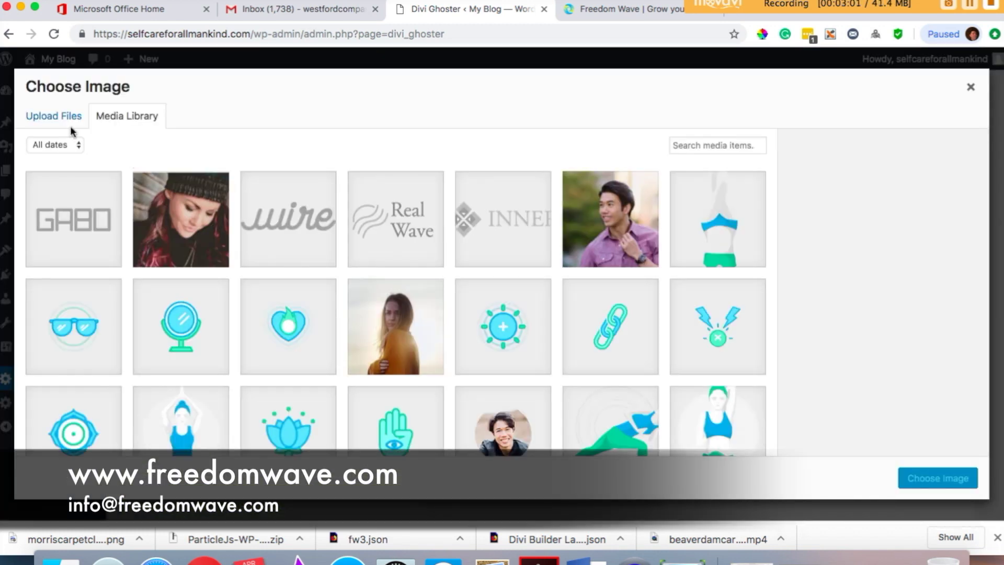
pyautogui.click(52, 120)
pyautogui.click(481, 303)
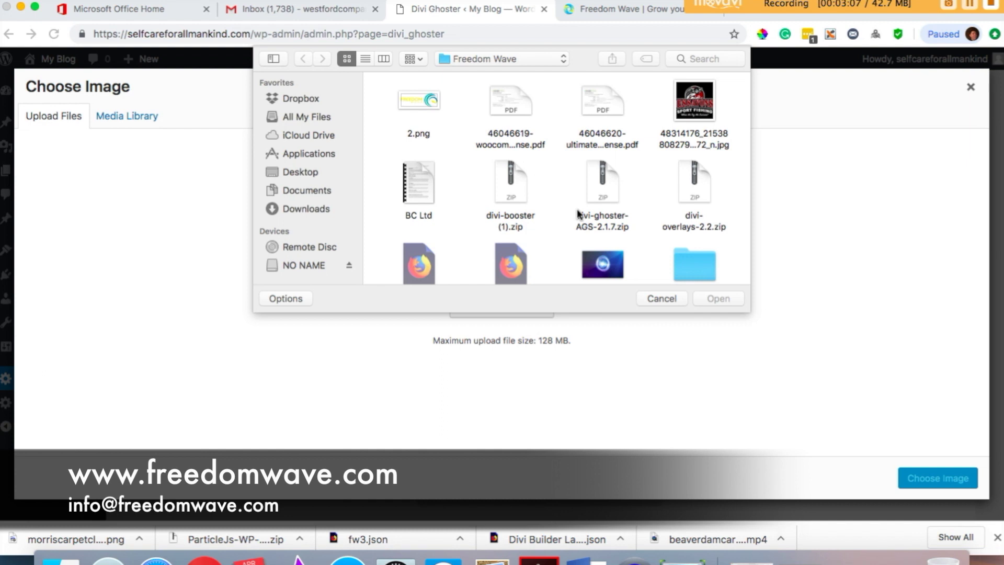
pyautogui.scroll(-5, 578, 213)
pyautogui.click(688, 246)
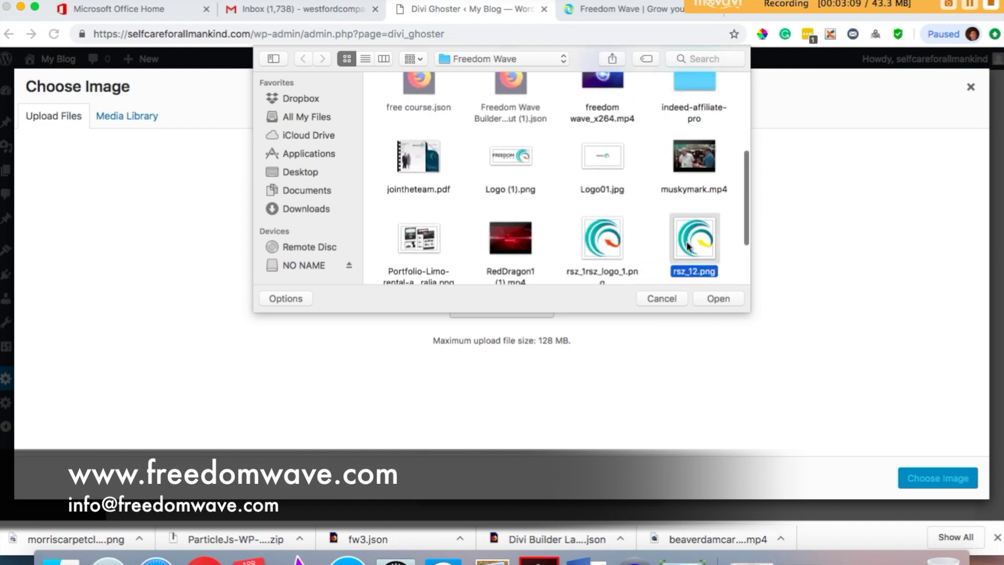
pyautogui.click(712, 297)
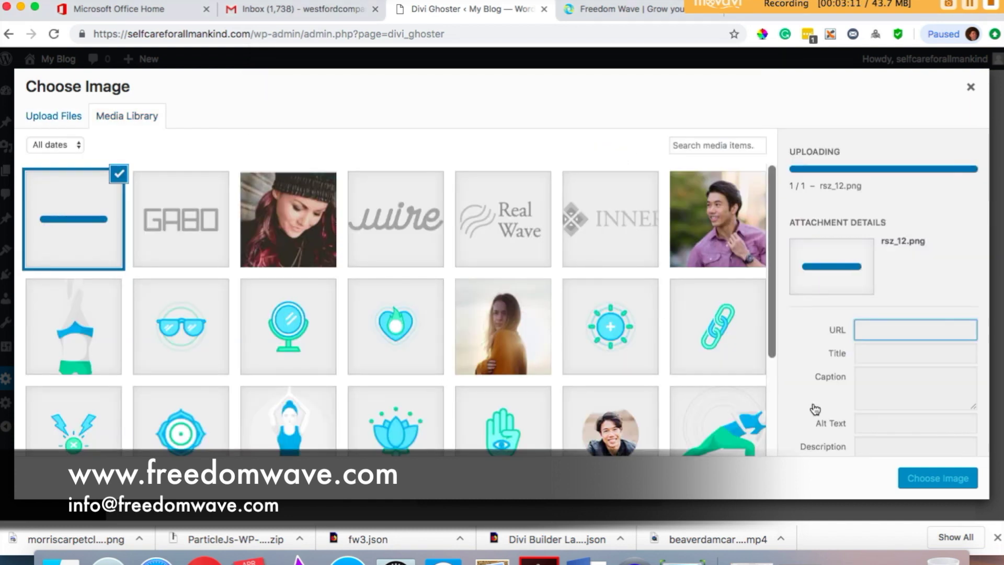
pyautogui.click(938, 485)
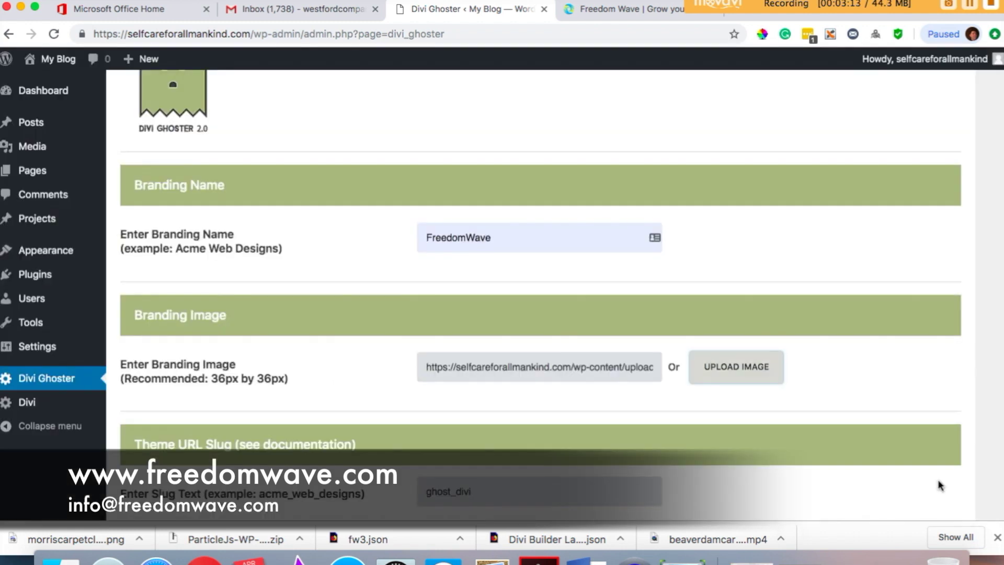
# - Save the Divi Ghoster branding settings
pyautogui.scroll(-5, 782, 415)
pyautogui.scroll(-3, 783, 415)
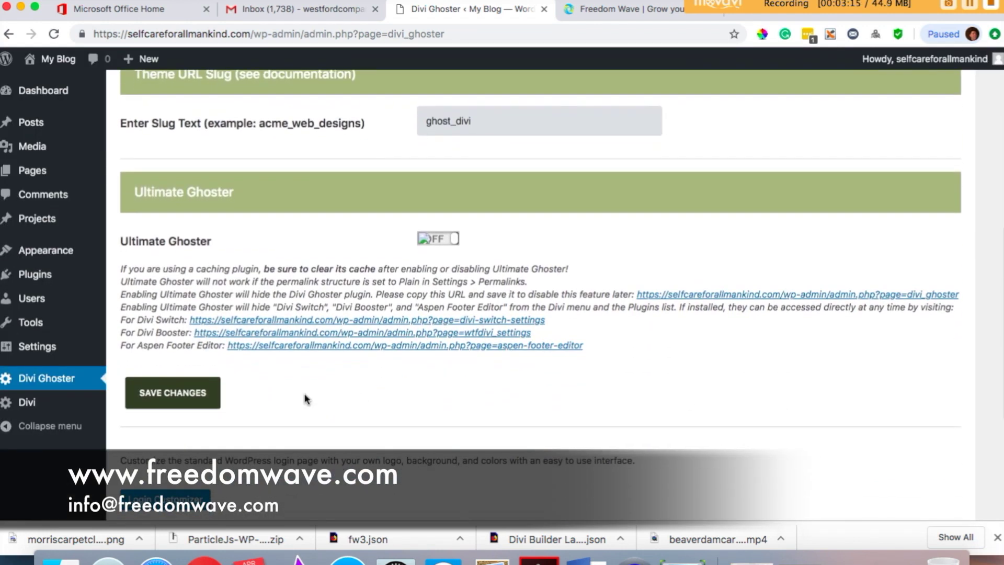
pyautogui.click(195, 405)
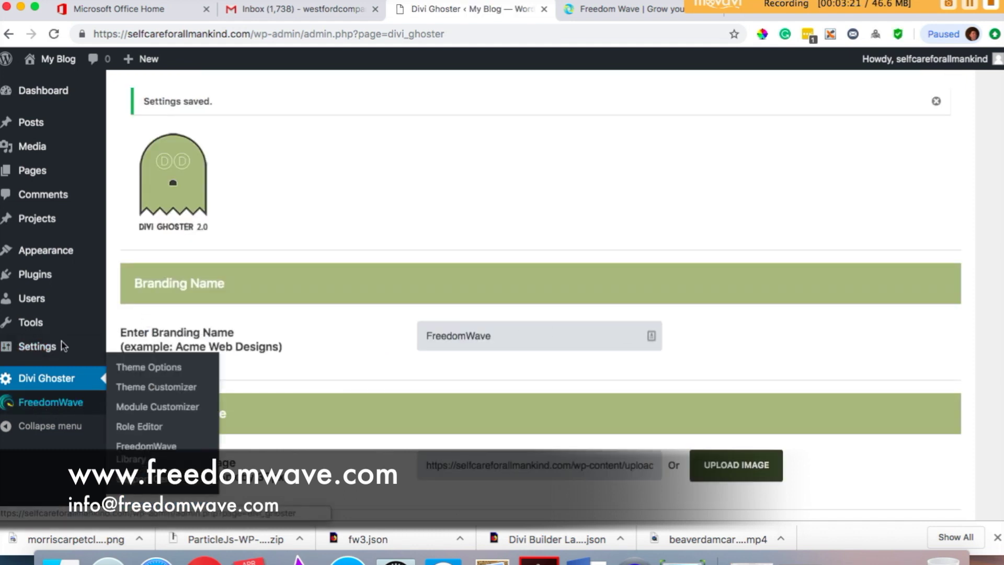
pyautogui.moveTo(97, 292)
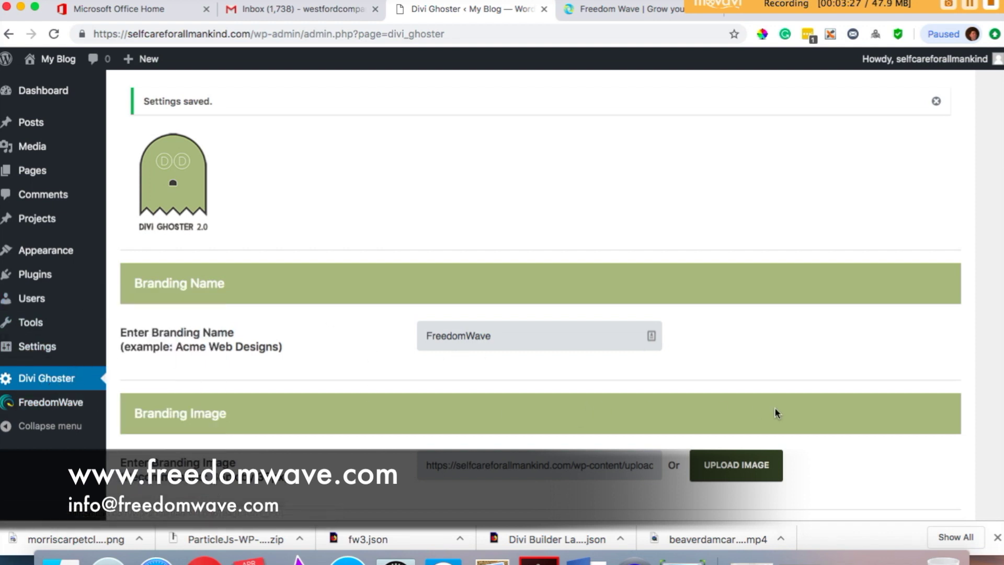
# - Look through the Ultimate Ghoster notes, the login customizer option and the license section of the Divi Ghoster settings
pyautogui.scroll(-8, 774, 407)
pyautogui.scroll(-5, 774, 406)
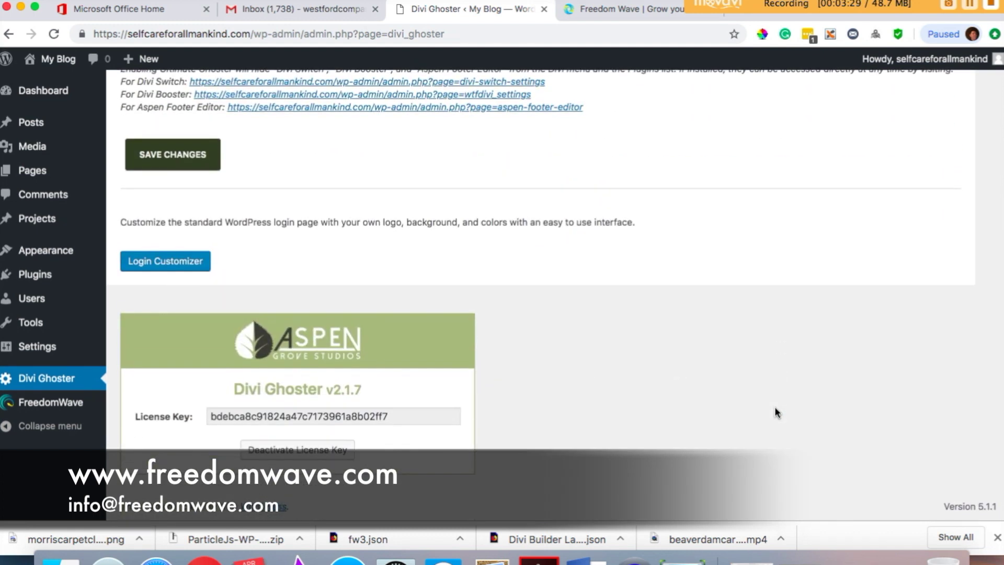
pyautogui.scroll(3, 774, 407)
pyautogui.scroll(3, 774, 406)
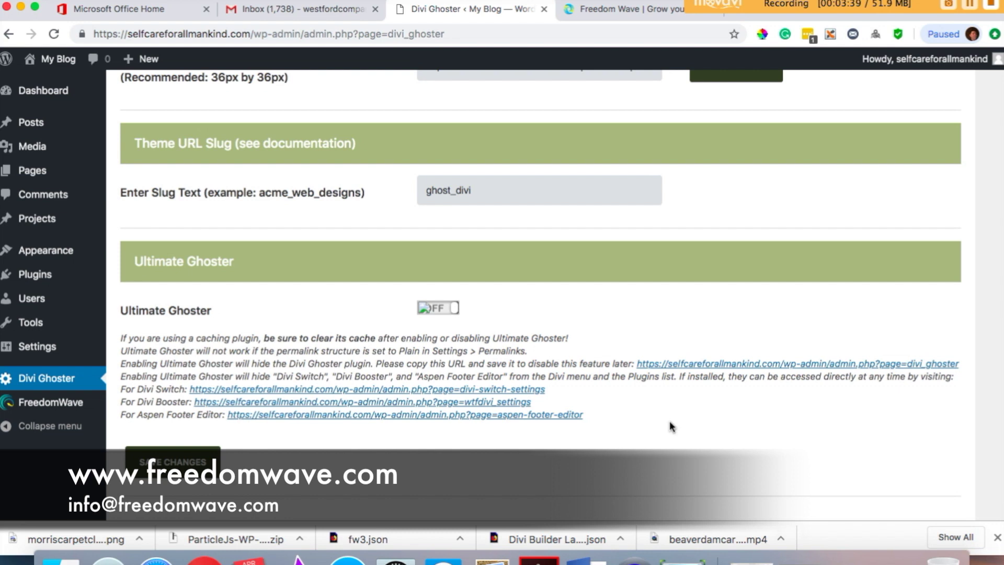
pyautogui.scroll(-5, 671, 427)
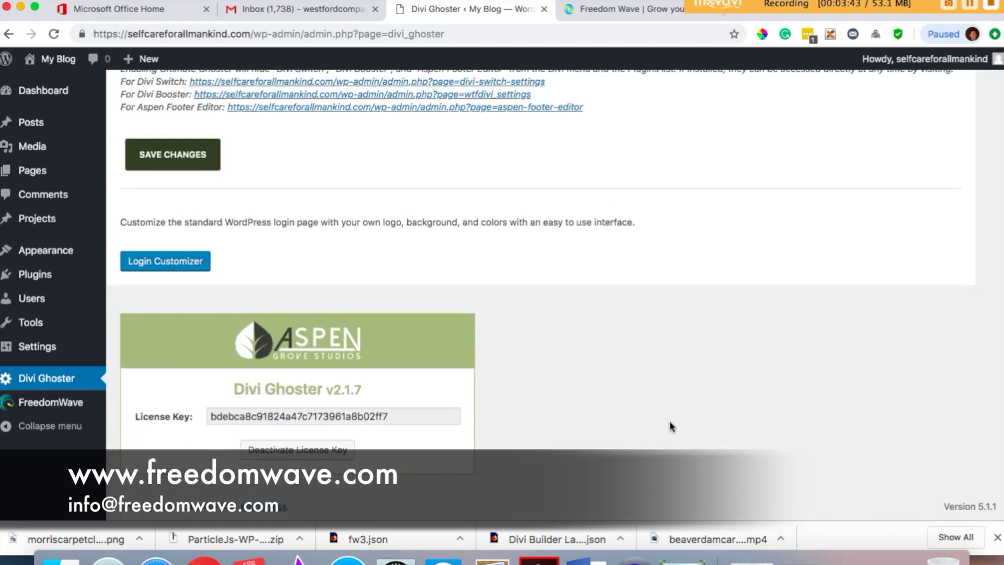
pyautogui.scroll(2, 672, 426)
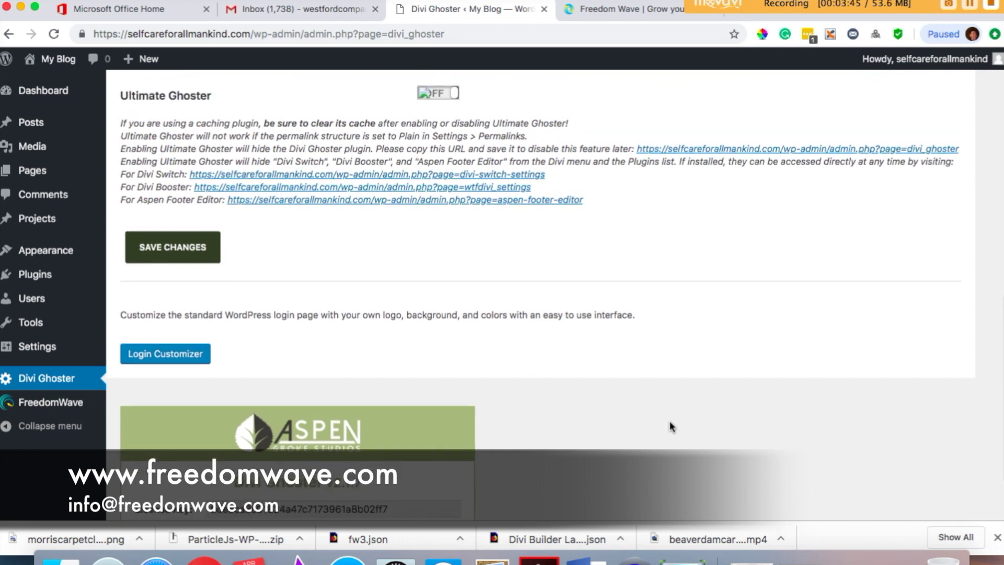
pyautogui.scroll(-1, 671, 426)
pyautogui.scroll(1, 366, 277)
pyautogui.scroll(2, 326, 269)
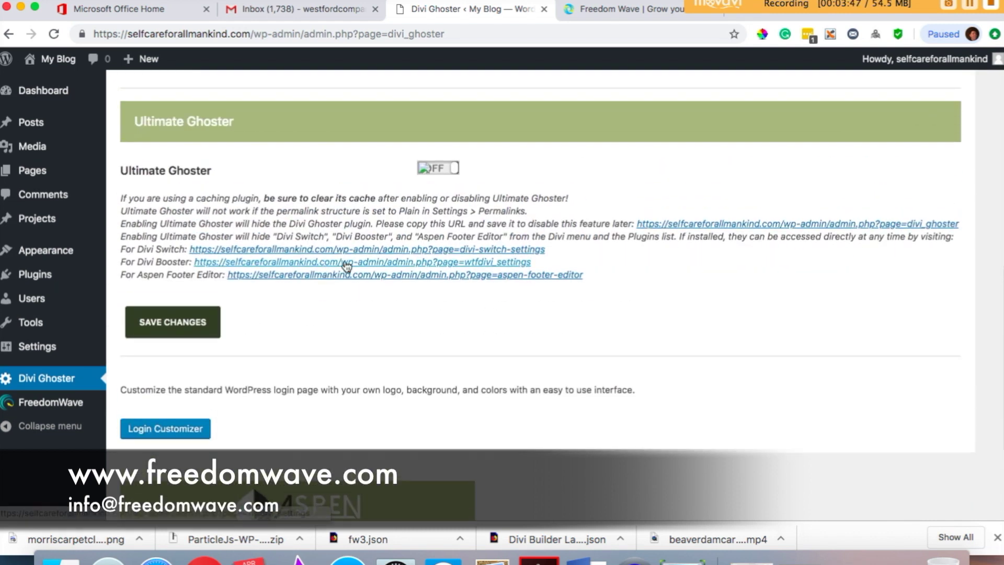
pyautogui.scroll(-3, 385, 366)
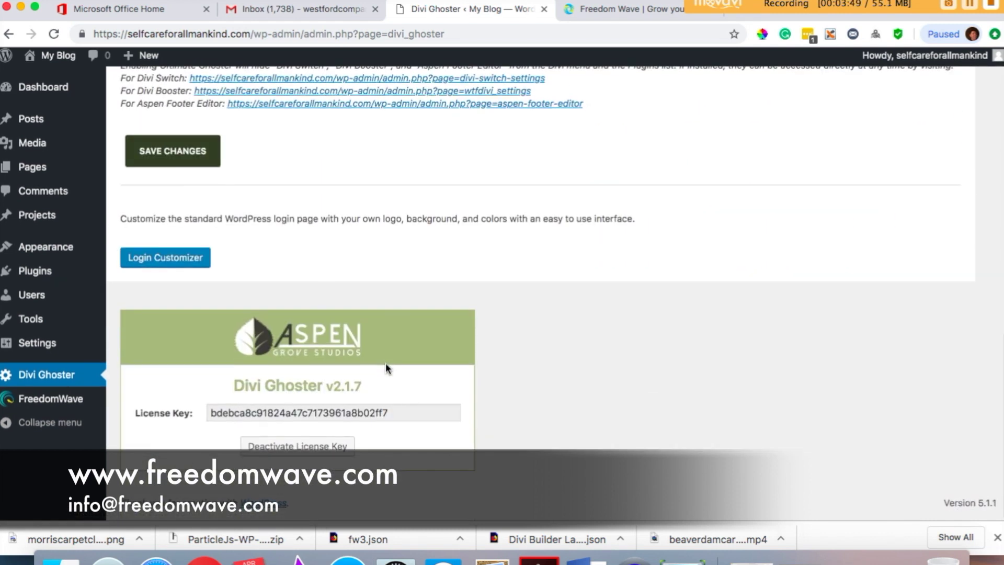
pyautogui.scroll(3, 474, 356)
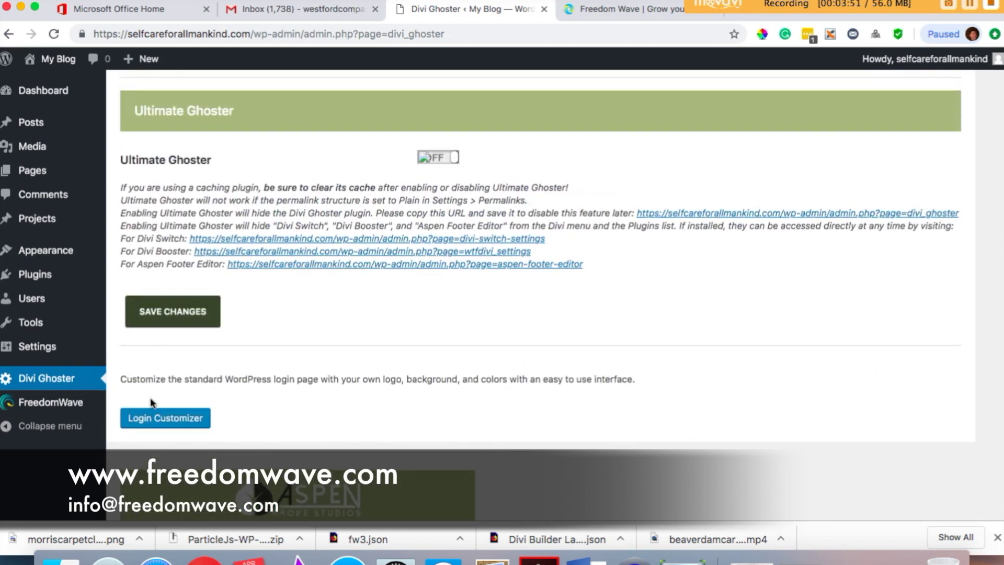
# - Open the site's theme customizer and go to its Login Customizer section
pyautogui.moveTo(53, 250)
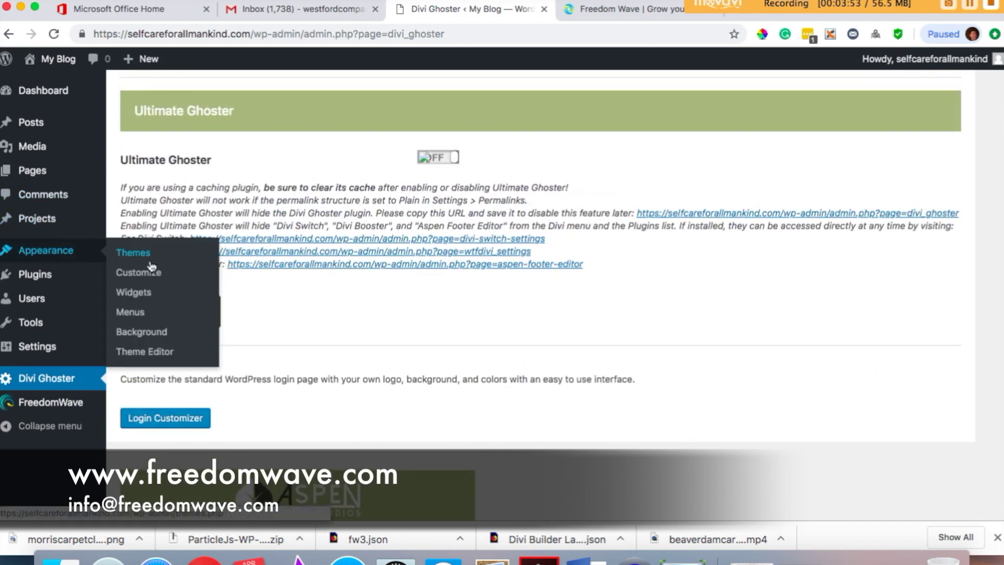
pyautogui.click(152, 280)
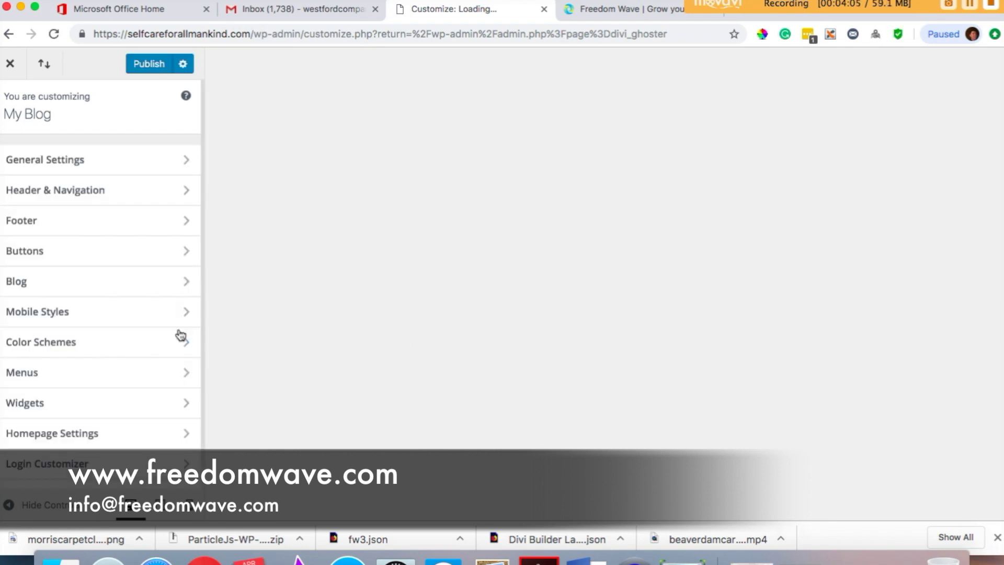
pyautogui.scroll(-1, 181, 335)
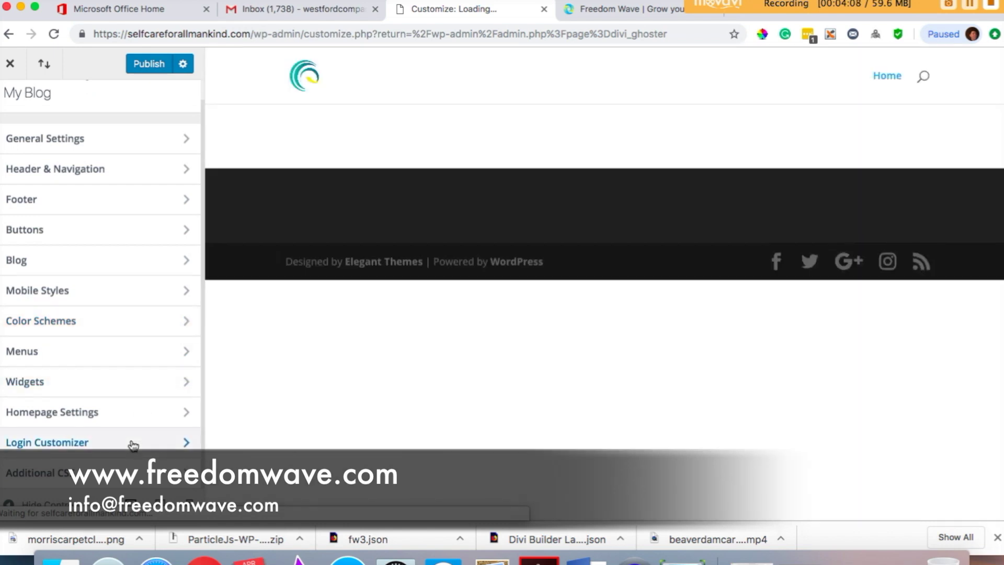
pyautogui.click(134, 445)
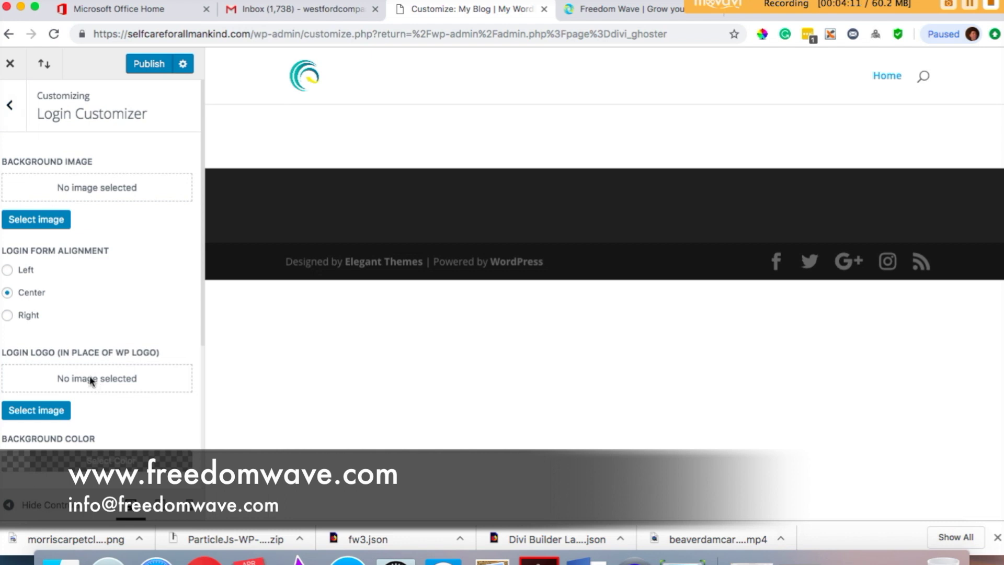
# - Set the teal swirl image with the yellow arrow from the media library as the login logo and publish the change
pyautogui.click(46, 413)
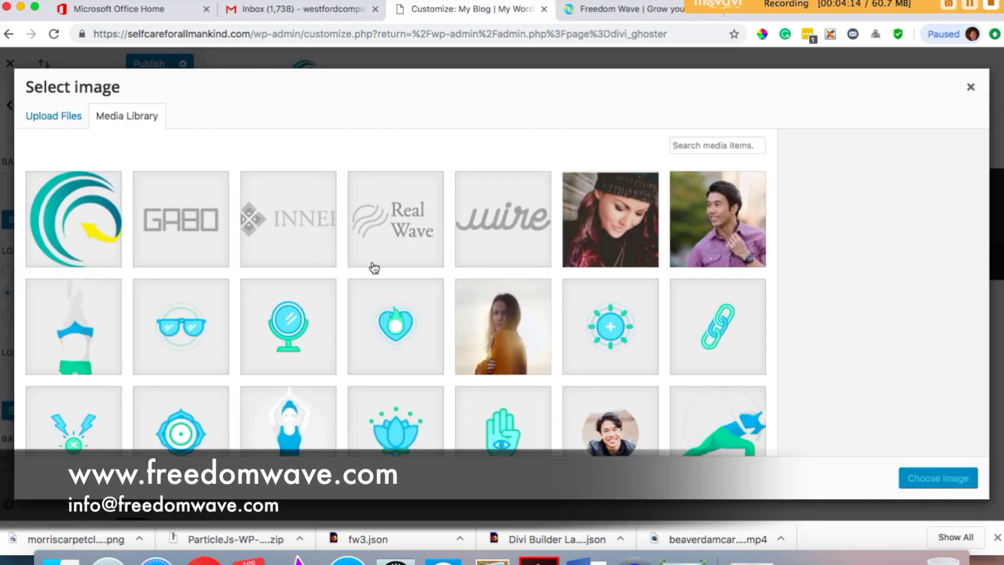
pyautogui.click(100, 216)
pyautogui.click(950, 487)
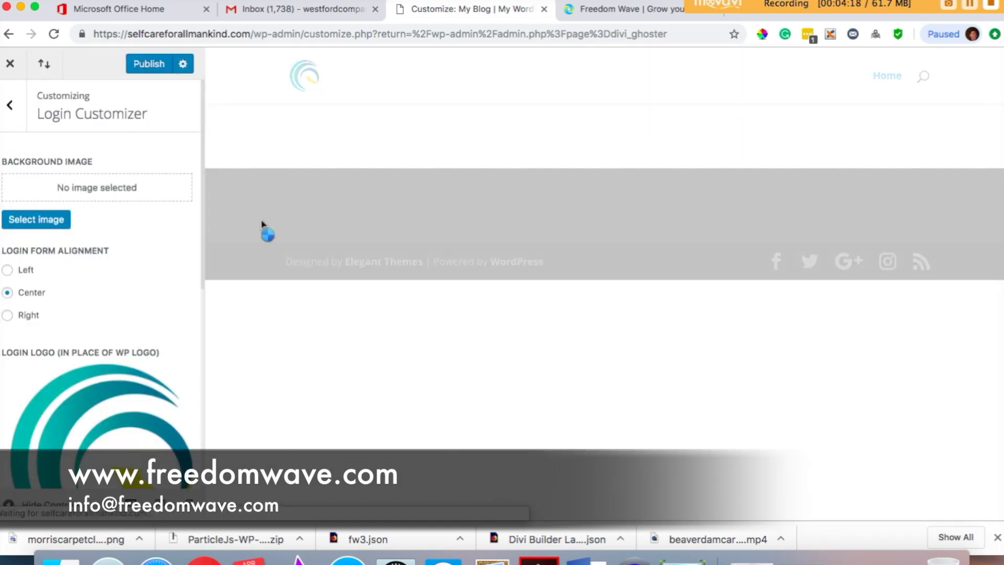
pyautogui.click(153, 63)
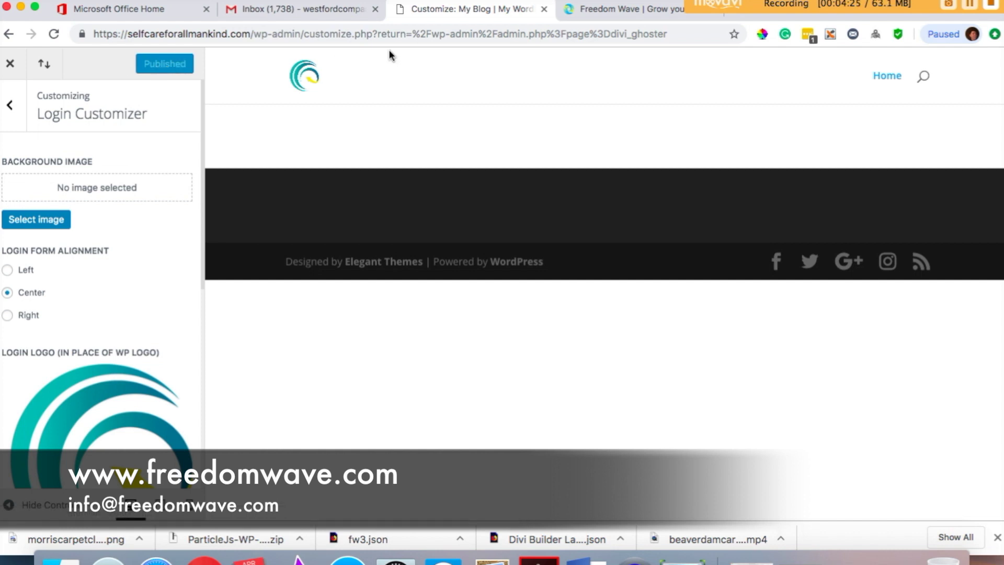
pyautogui.click(544, 10)
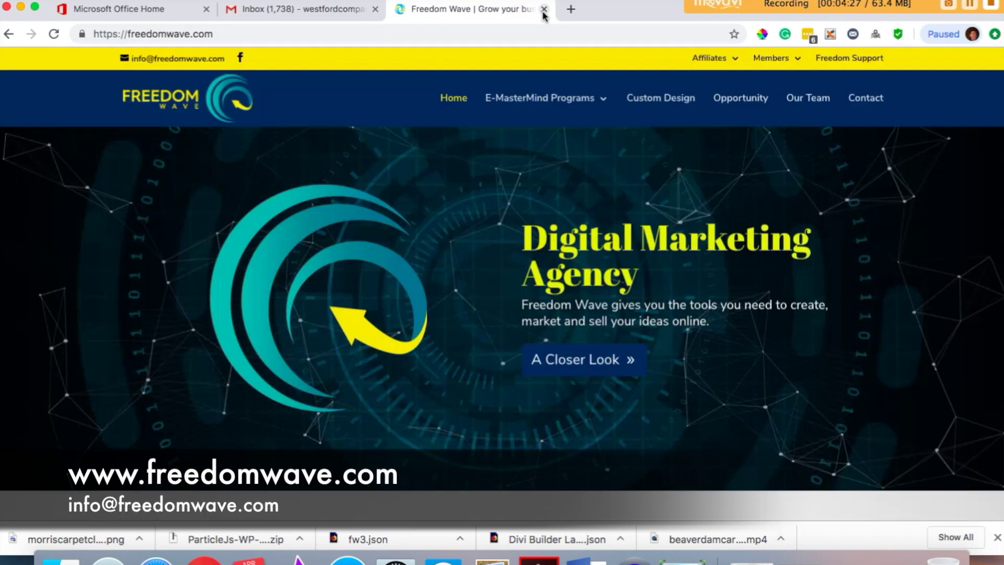
pyautogui.click(563, 31)
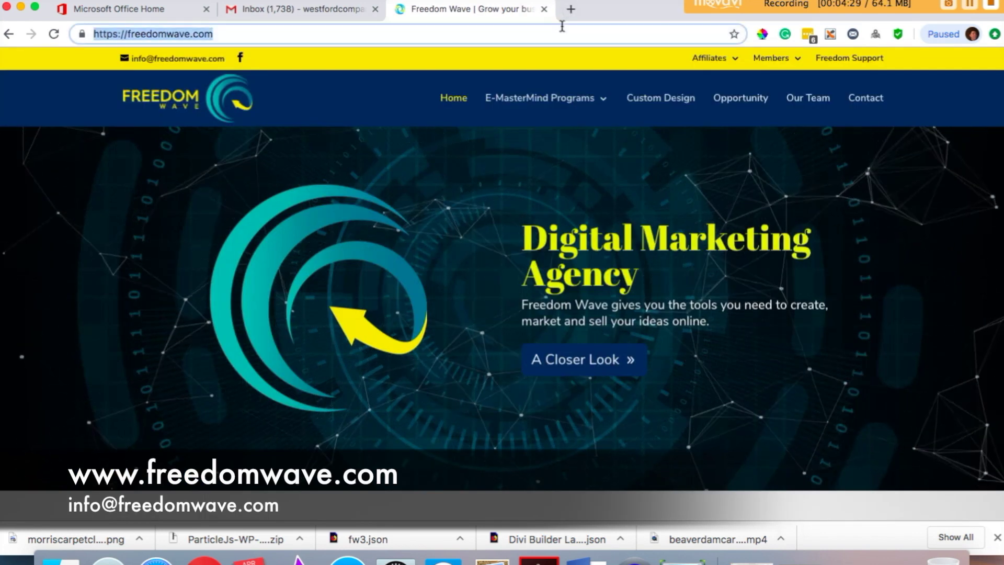
pyautogui.write('www..')
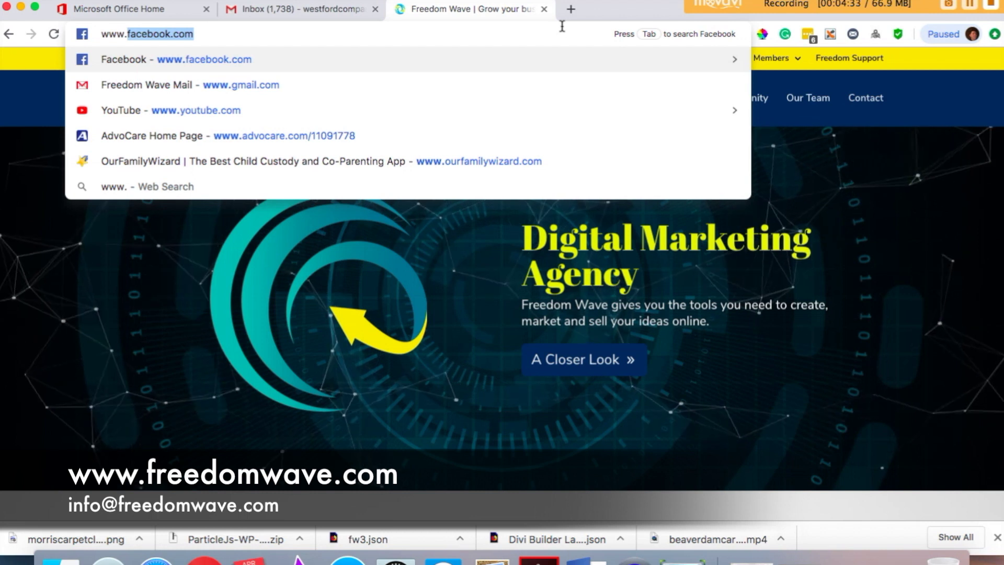
pyautogui.write('selfcareforallmankind.com/wp-admin')
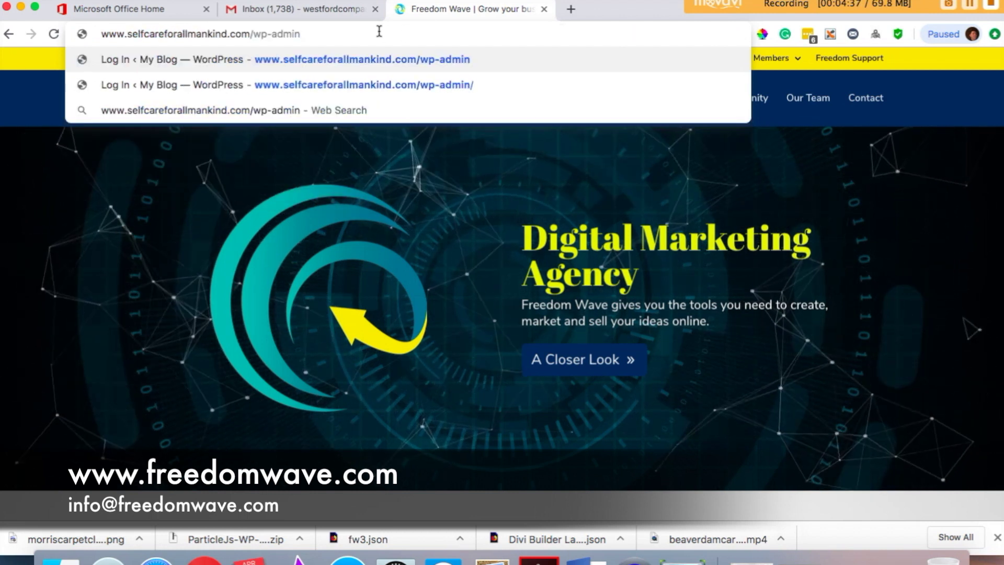
pyautogui.press('Return')
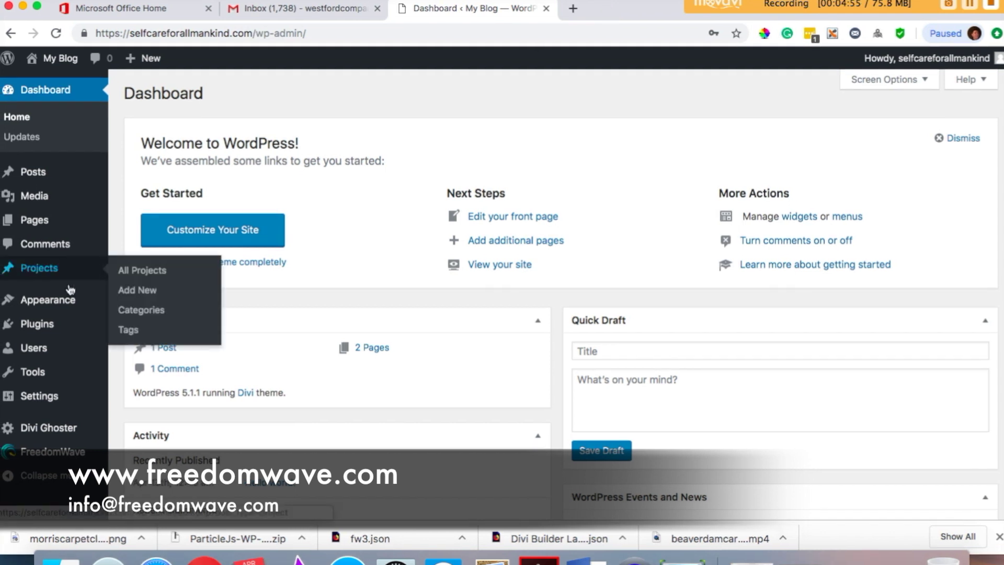
pyautogui.moveTo(52, 453)
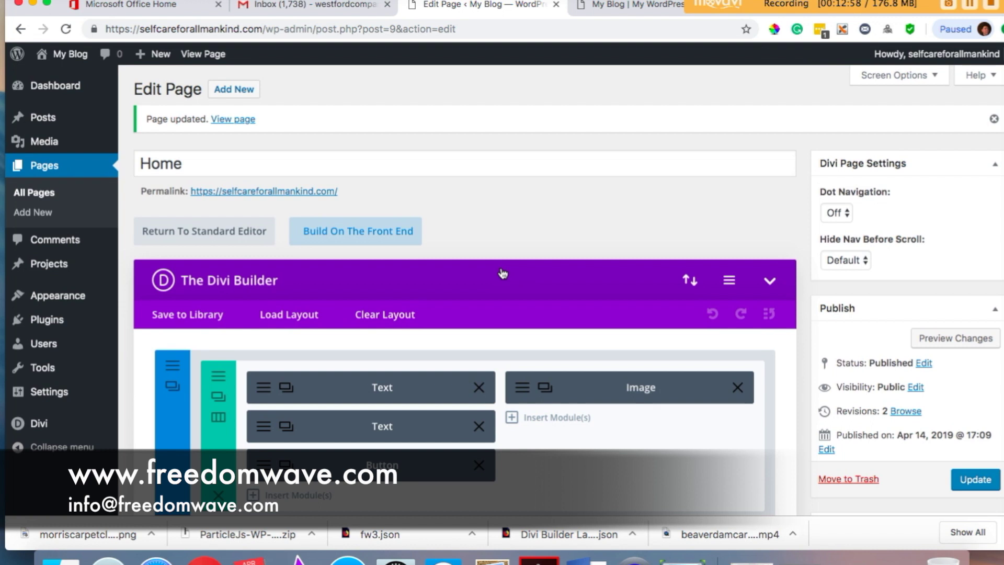
# - Switch to the Divi Yoga Studio visual builder page and load the freedomwave.com website in its place
pyautogui.scroll(-2, 502, 273)
pyautogui.scroll(2, 502, 273)
pyautogui.click(647, 12)
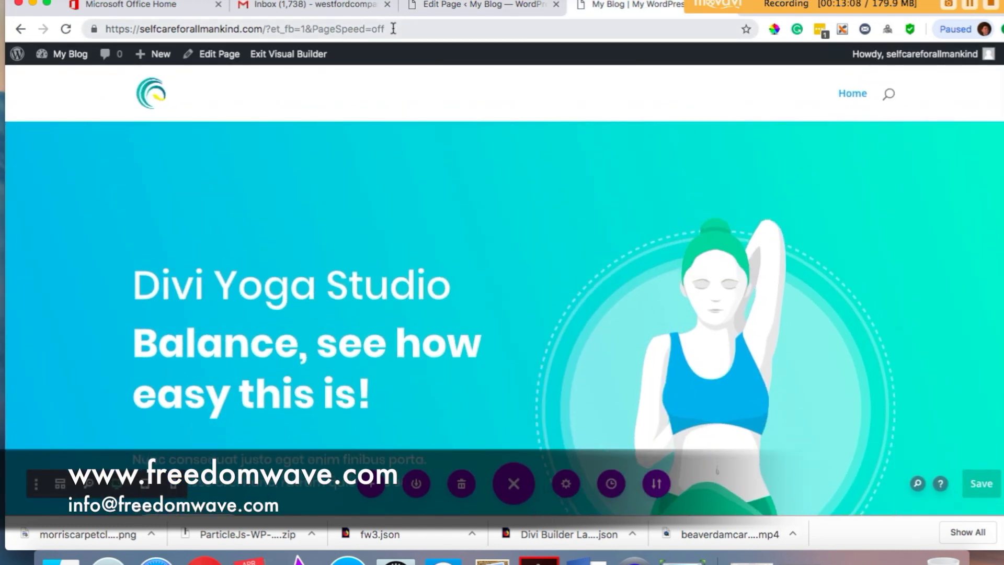
pyautogui.click(393, 29)
pyautogui.write('www.frr')
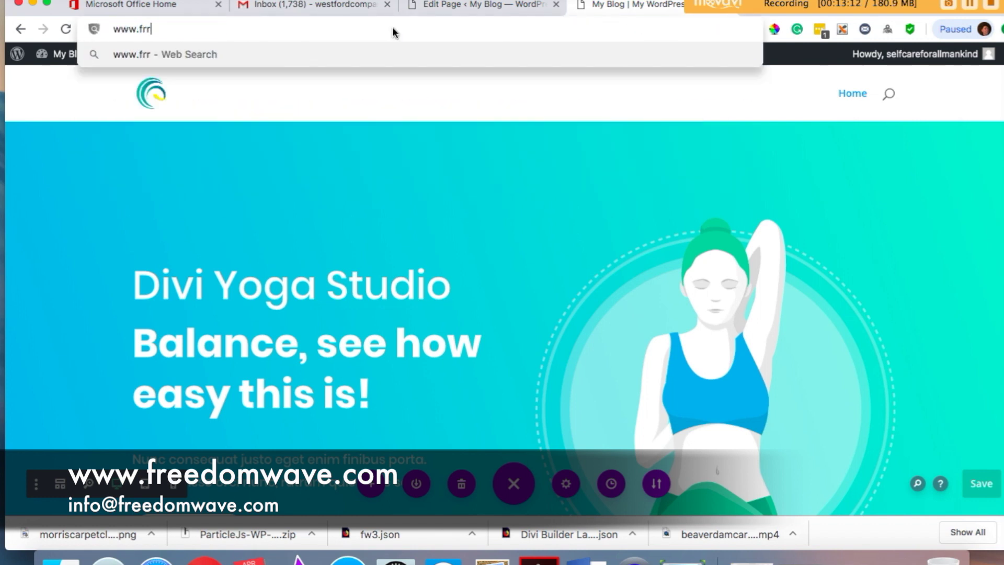
pyautogui.press('BackSpace')
pyautogui.write('ee')
pyautogui.press('Return')
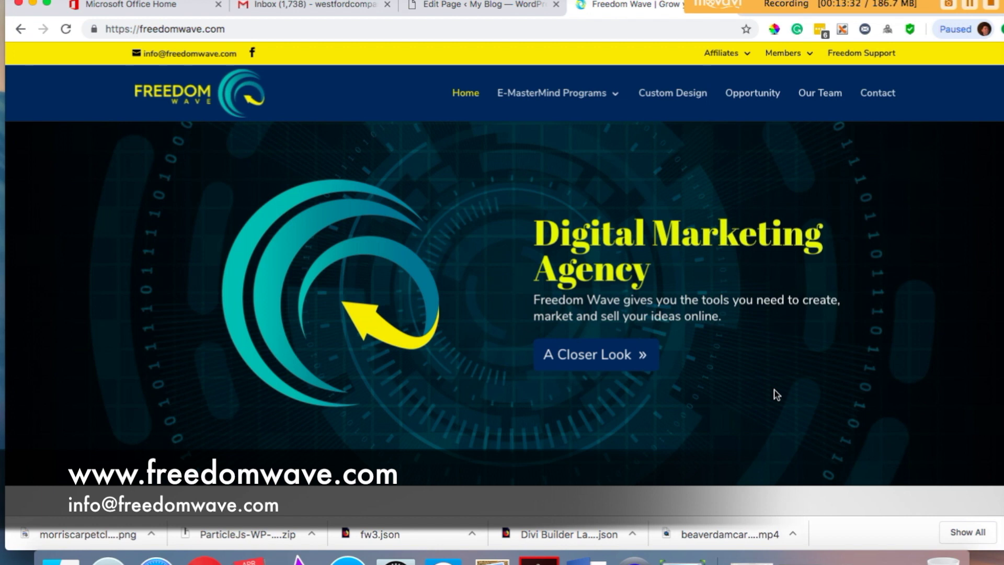
# - Look through the Freedom Wave homepage, from the Digital Marketing Agency banner down to the membership options
pyautogui.scroll(-2, 777, 395)
pyautogui.scroll(2, 777, 395)
pyautogui.scroll(-5, 777, 395)
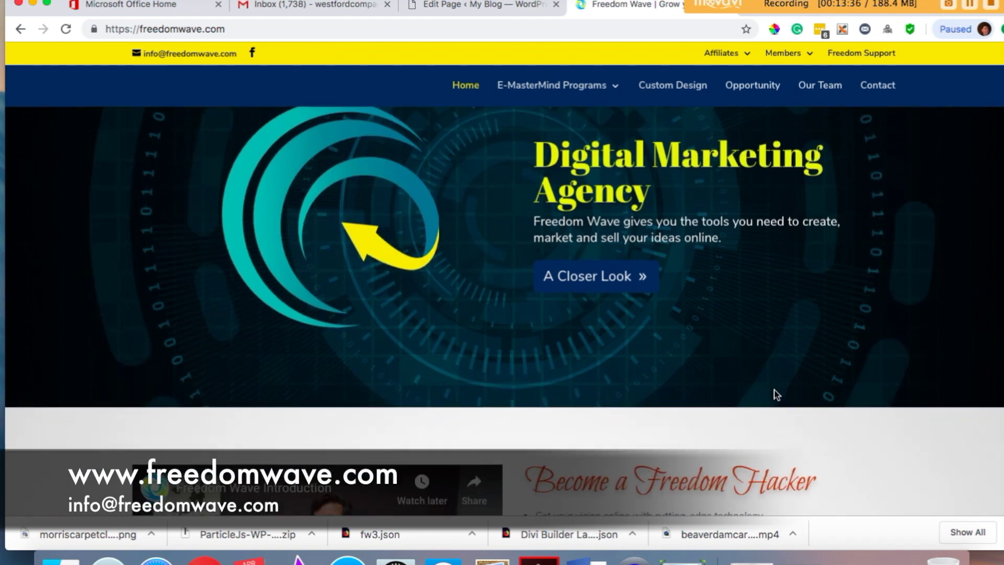
pyautogui.scroll(2, 775, 391)
pyautogui.scroll(3, 775, 391)
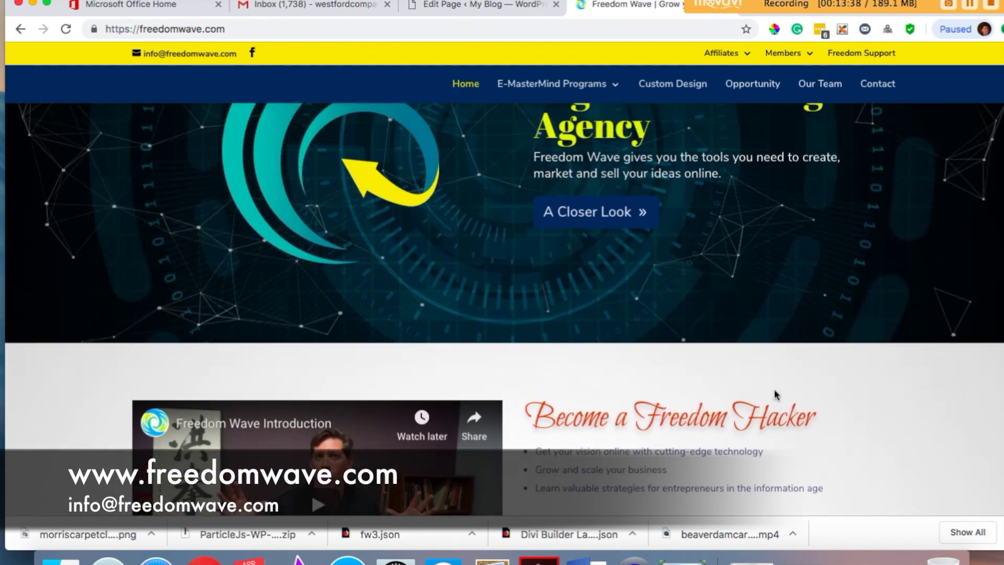
pyautogui.scroll(2, 777, 396)
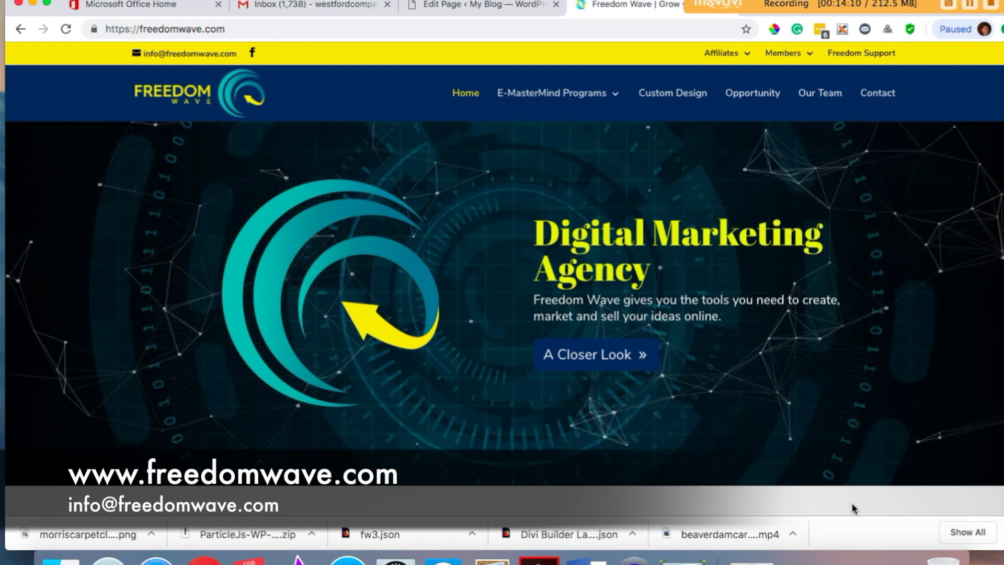
pyautogui.scroll(-3, 852, 504)
pyautogui.scroll(-10, 852, 503)
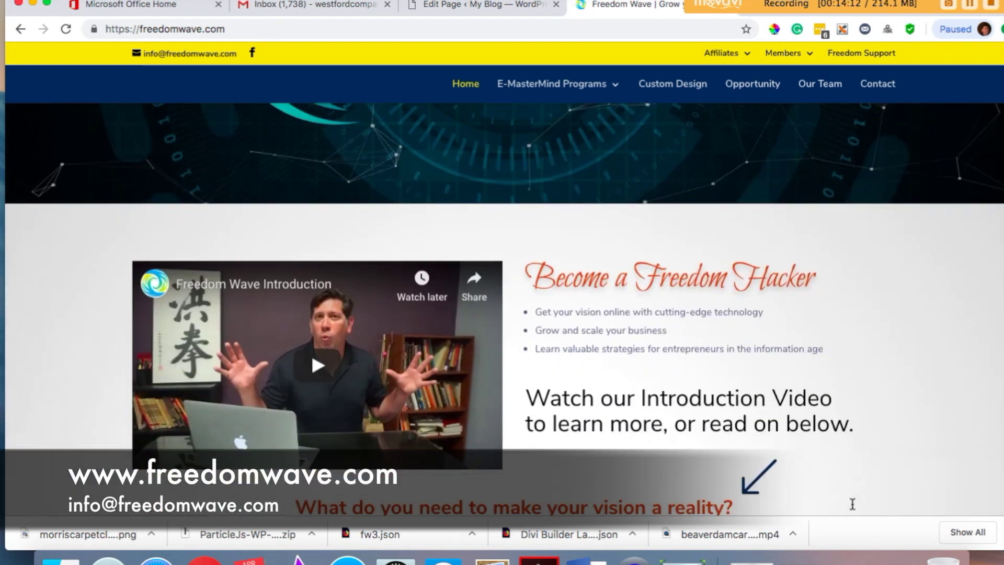
pyautogui.scroll(-2, 883, 424)
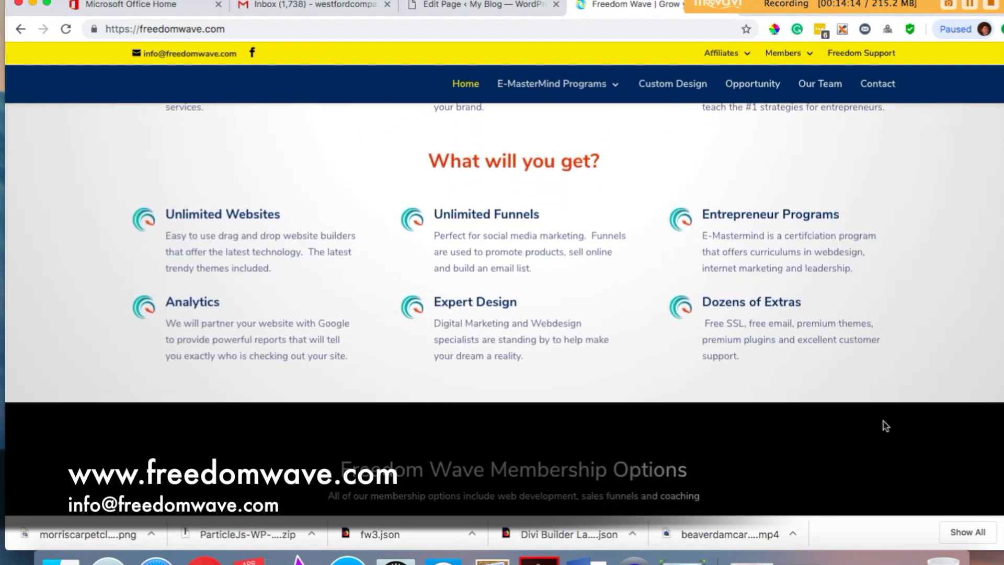
pyautogui.scroll(8, 921, 316)
pyautogui.scroll(6, 922, 313)
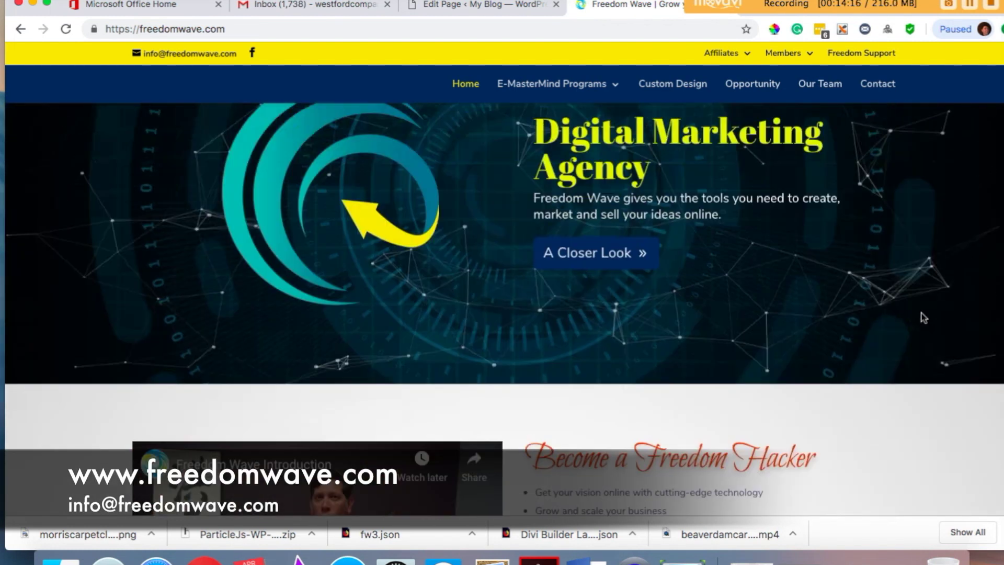